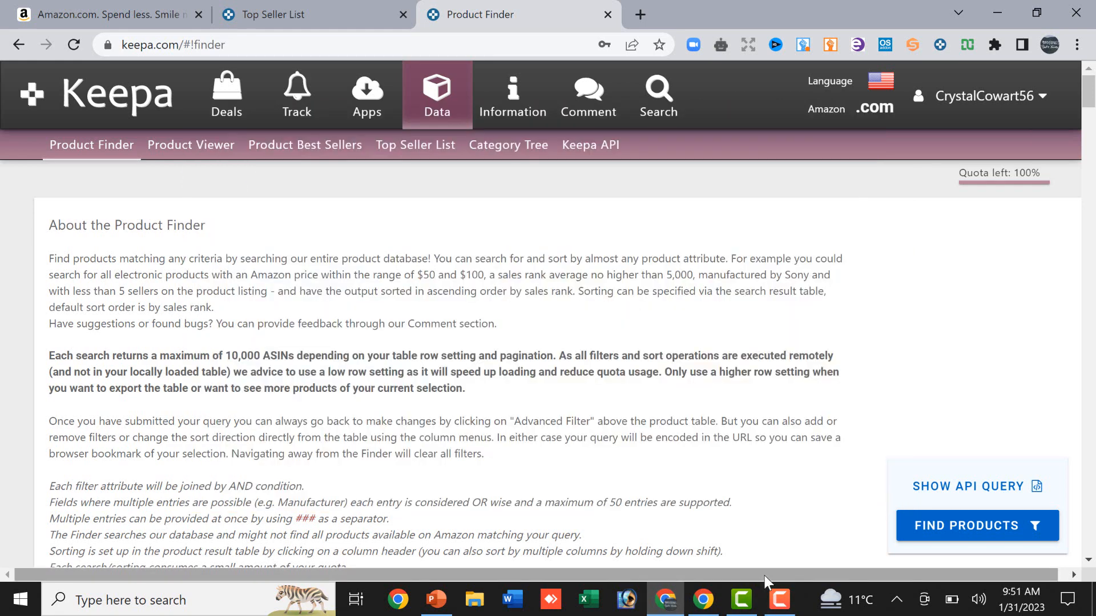
# - Open Keepa from its browser extension and try to log in with the saved credentials
pyautogui.click(913, 96)
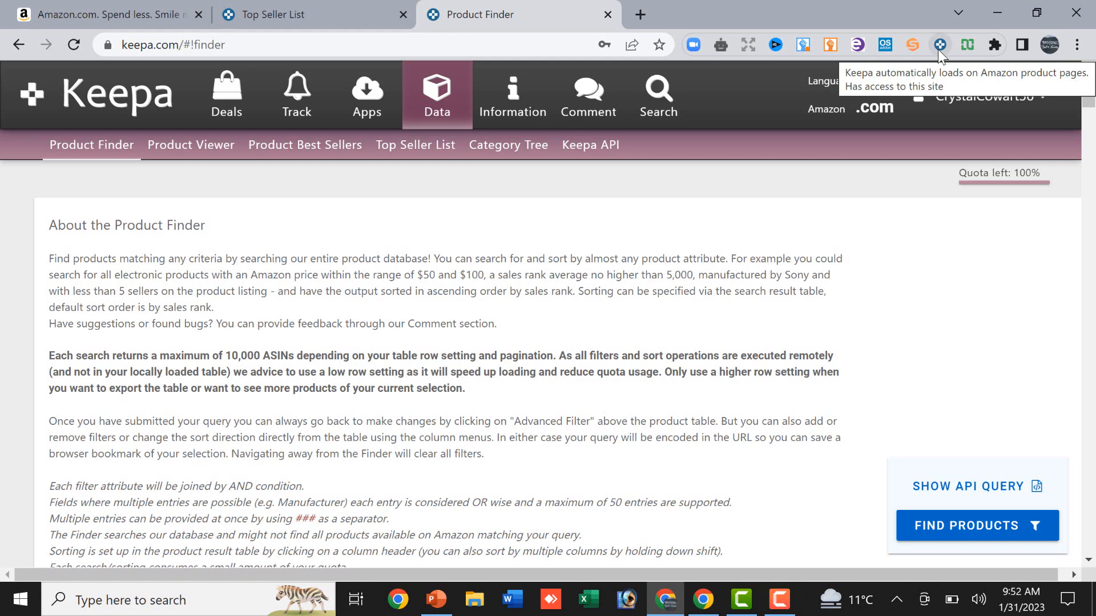
pyautogui.click(939, 48)
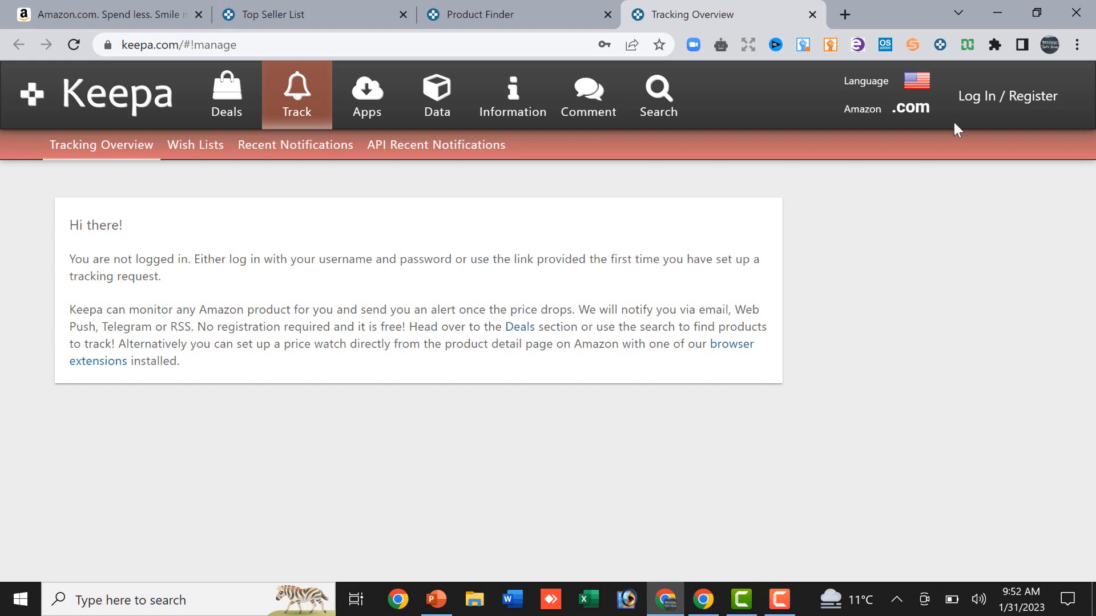
pyautogui.click(972, 97)
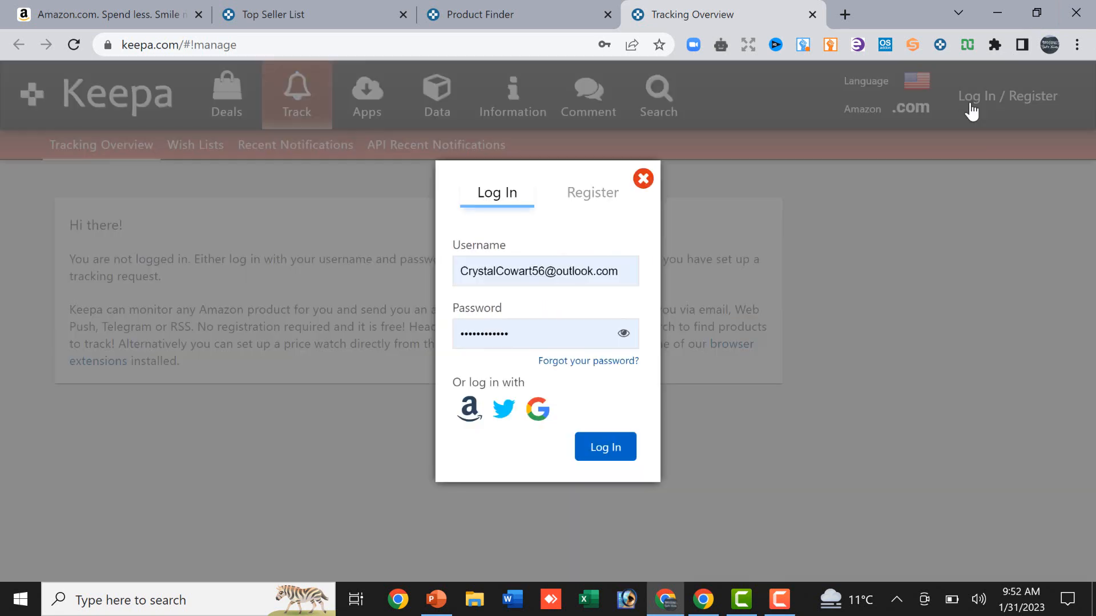
pyautogui.click(604, 460)
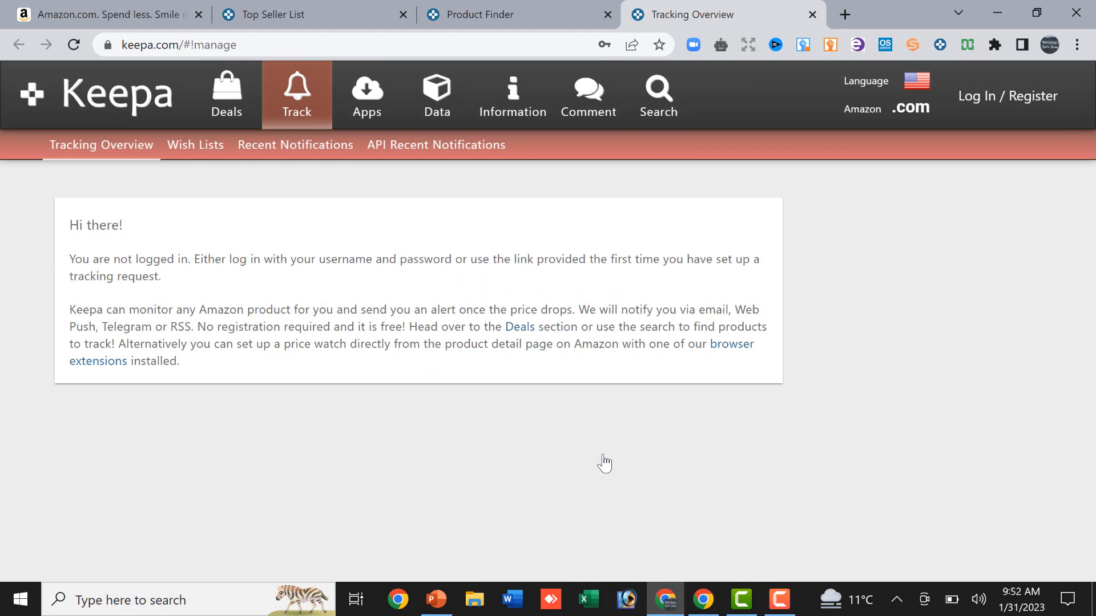
# - Return to the Product Finder and close the extra Tracking Overview tab
pyautogui.click(500, 40)
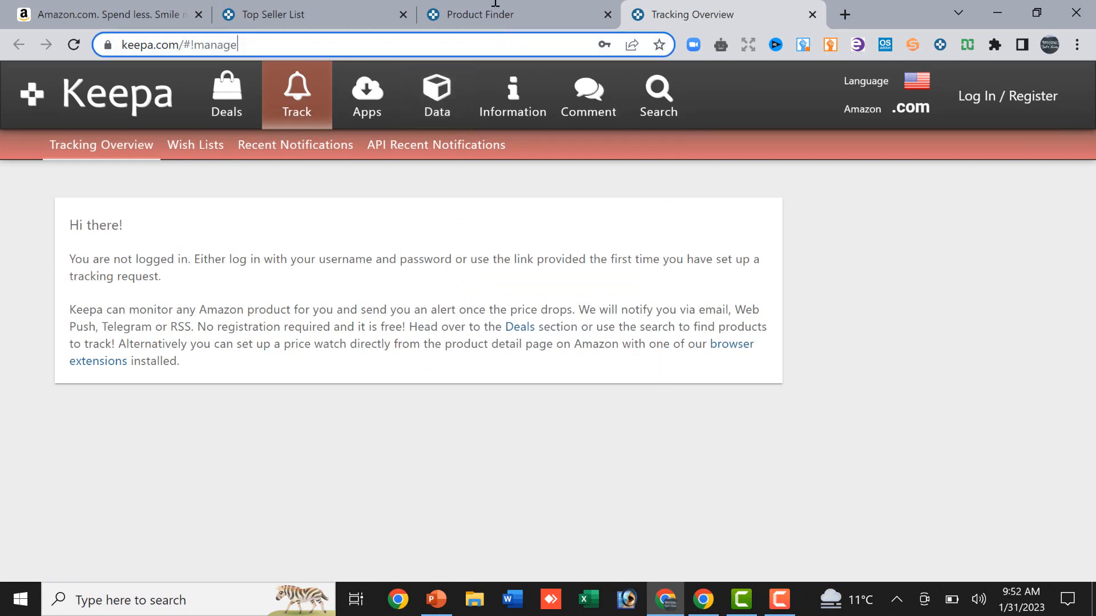
pyautogui.click(488, 16)
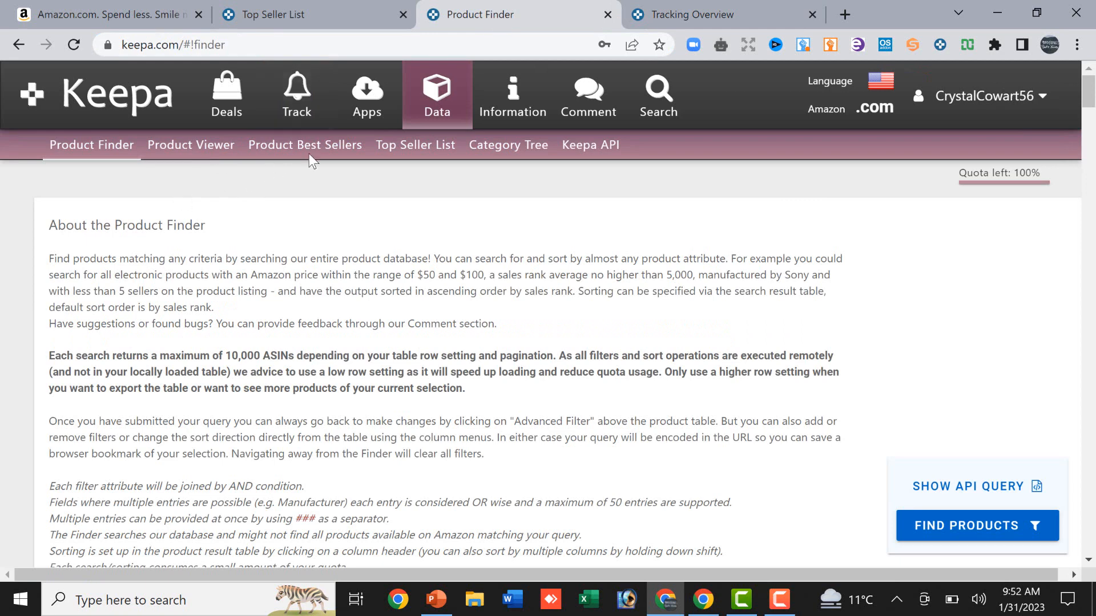
pyautogui.click(811, 15)
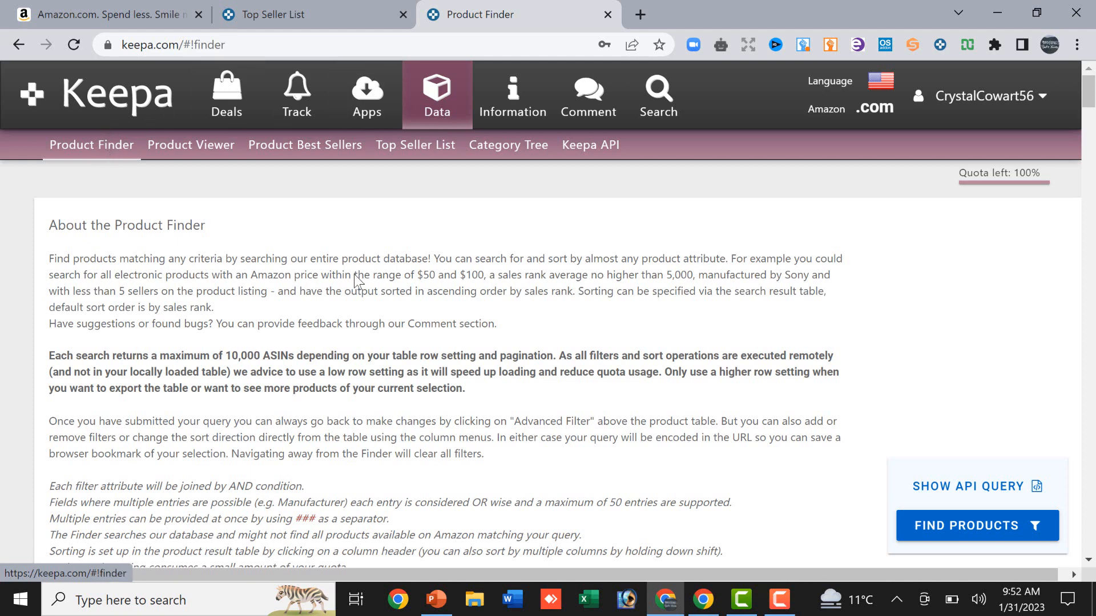
# - Examine the Sales Rank & Price Types filters and check the product hunting criteria slide in PowerPoint before returning to Keepa
pyautogui.scroll(-5, 353, 274)
pyautogui.scroll(-1, 354, 275)
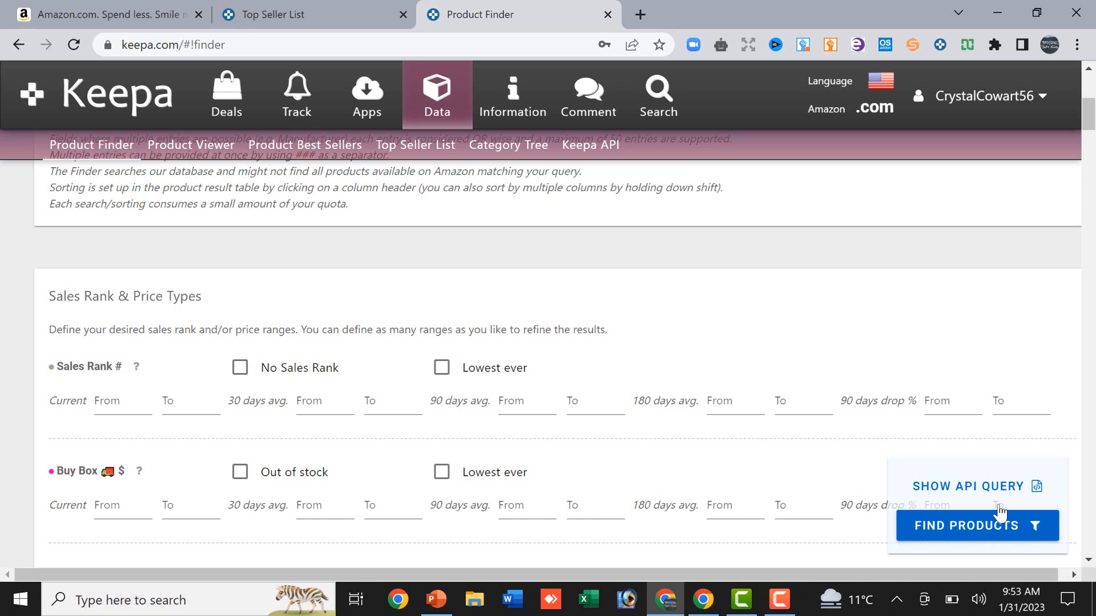
pyautogui.scroll(-2, 999, 513)
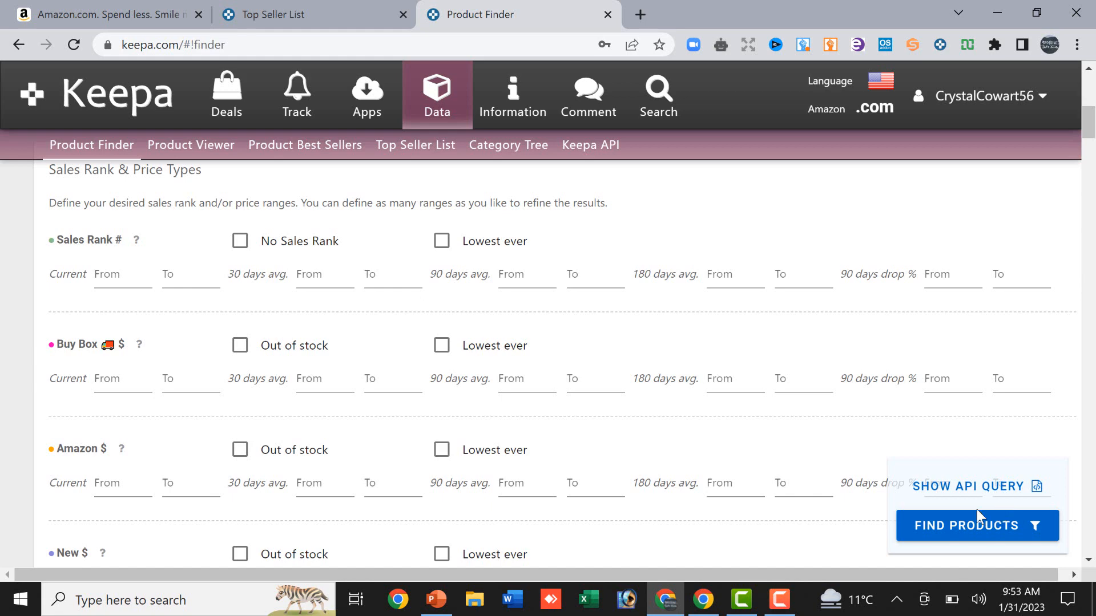
pyautogui.click(706, 602)
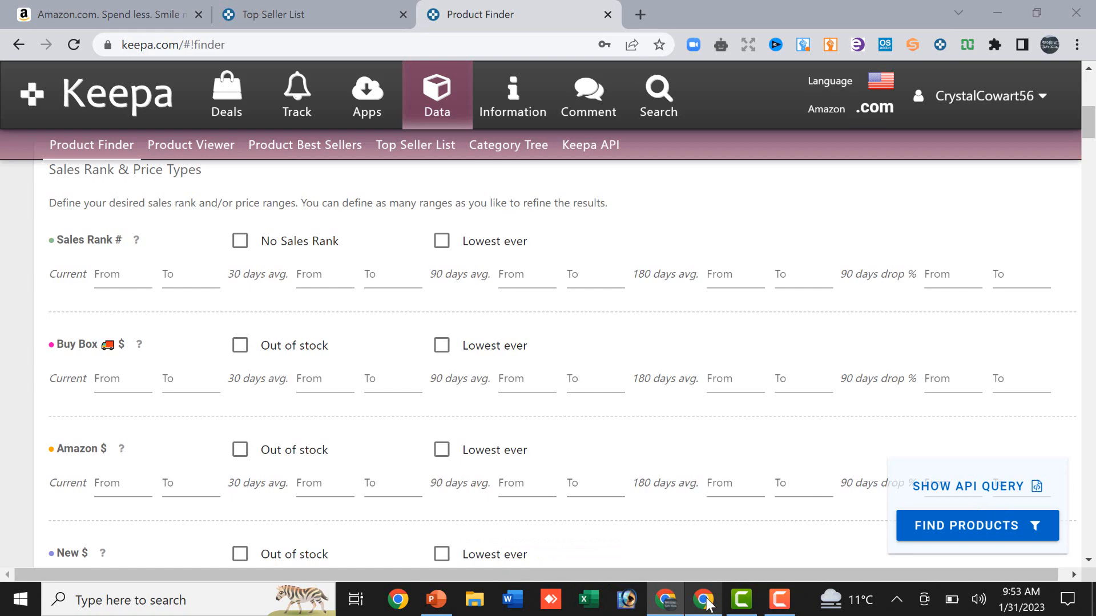
pyautogui.click(707, 602)
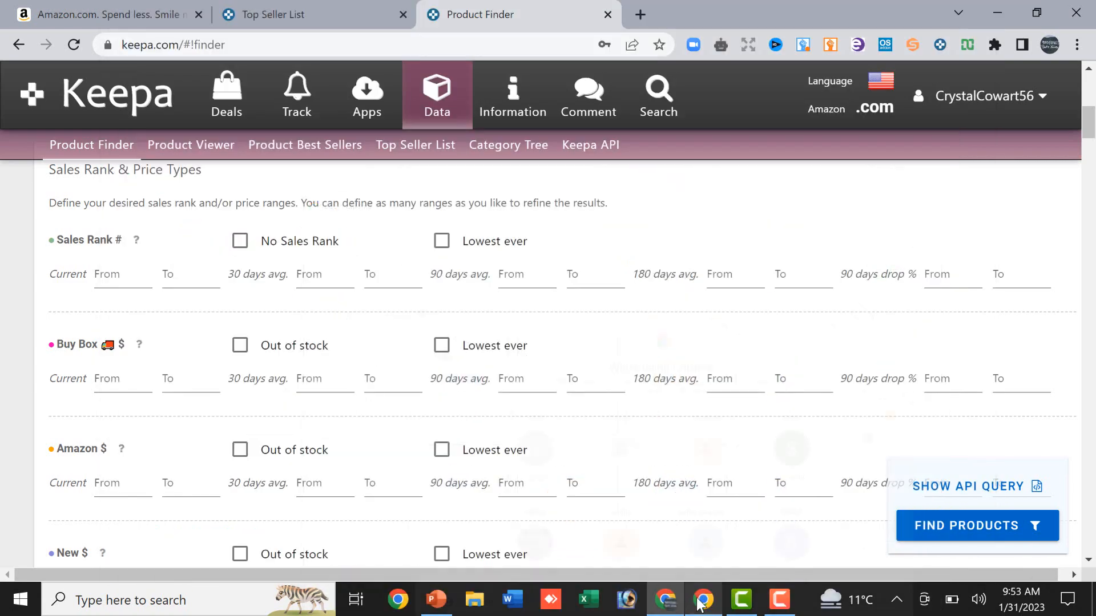
pyautogui.click(664, 602)
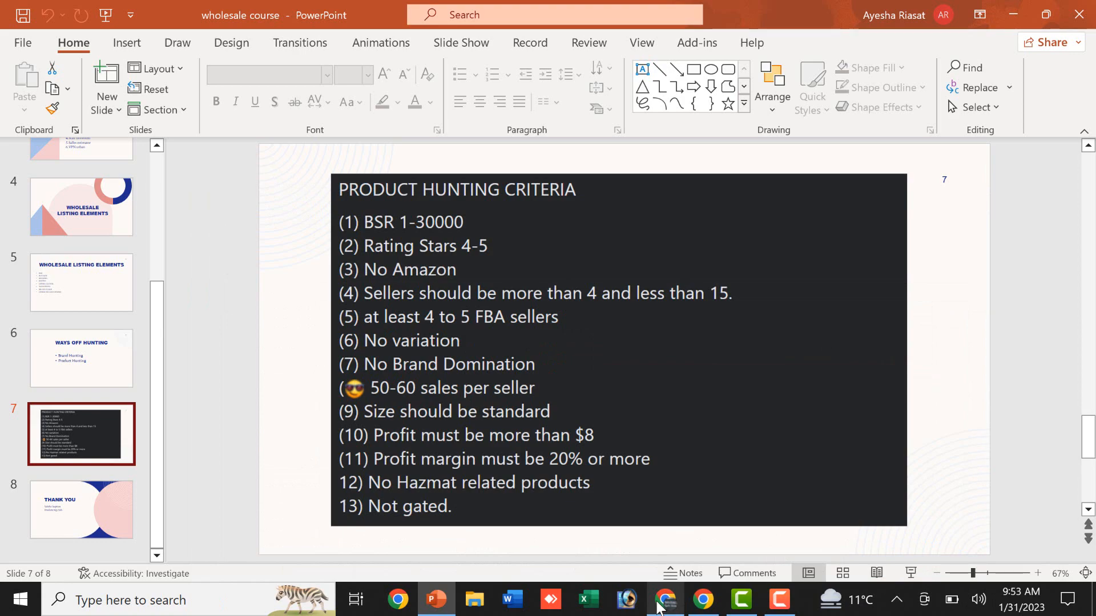
pyautogui.click(657, 604)
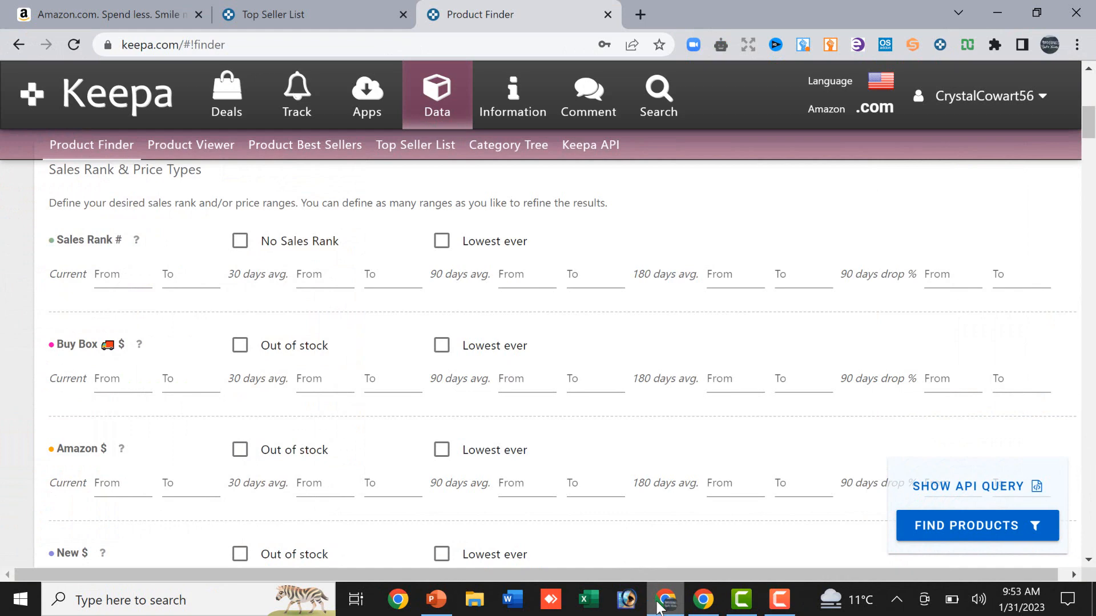
# - Look through all Product Finder filters, from the price types through the text fields and offer counts to the additional settings
pyautogui.scroll(-7, 657, 604)
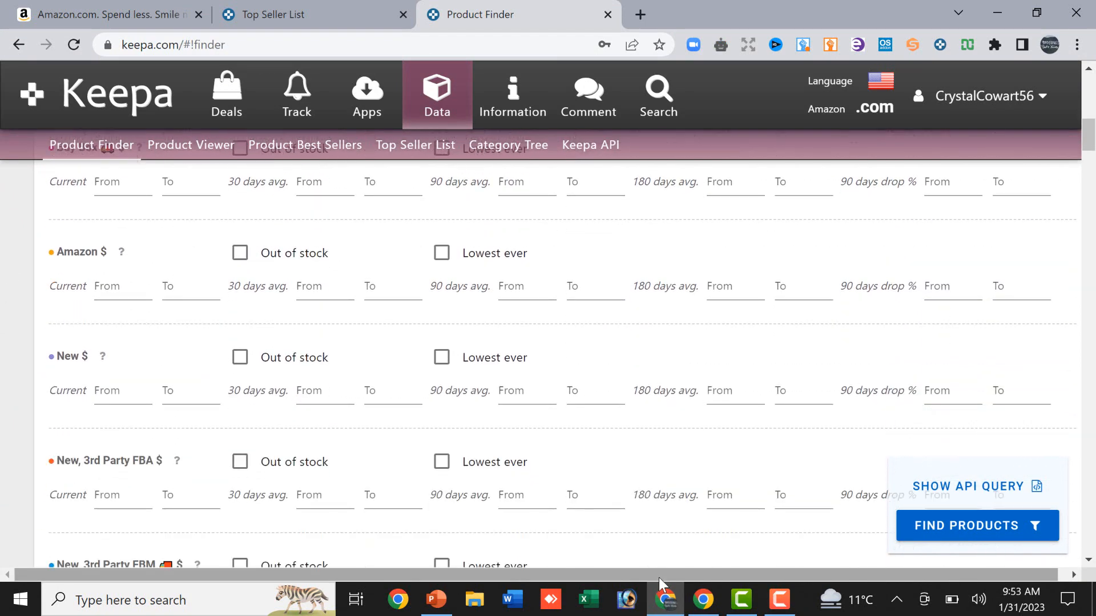
pyautogui.scroll(-5, 659, 578)
pyautogui.scroll(-20, 659, 578)
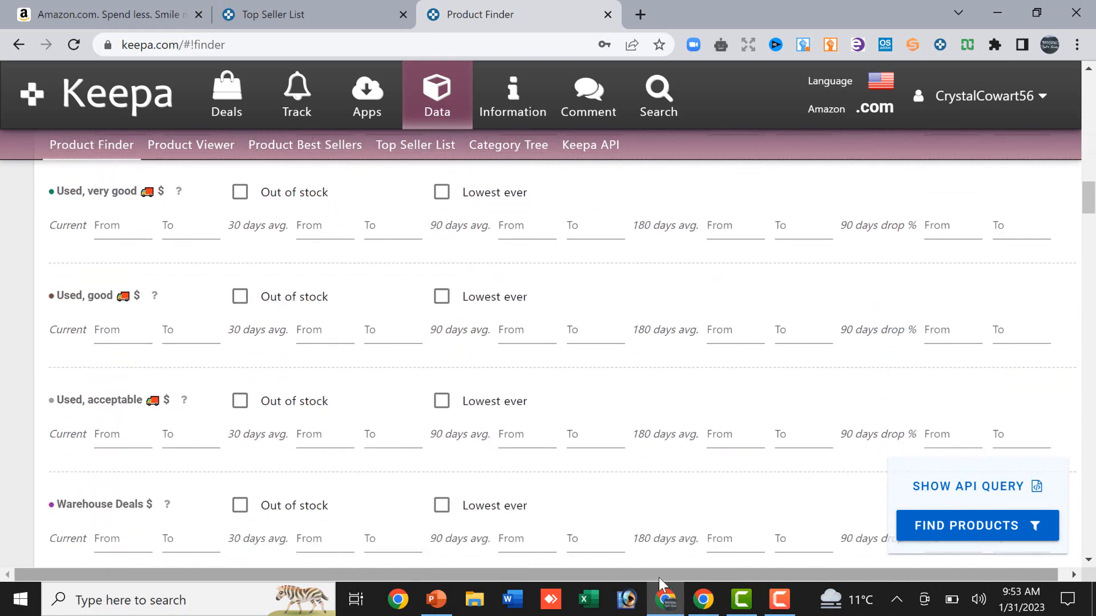
pyautogui.scroll(-15, 659, 578)
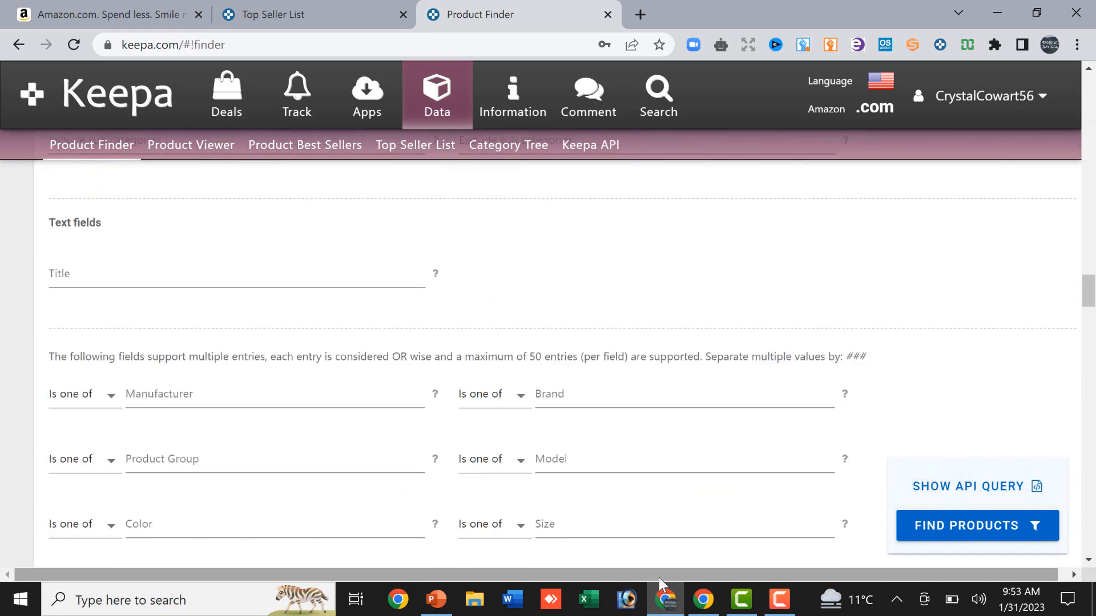
pyautogui.scroll(-8, 659, 577)
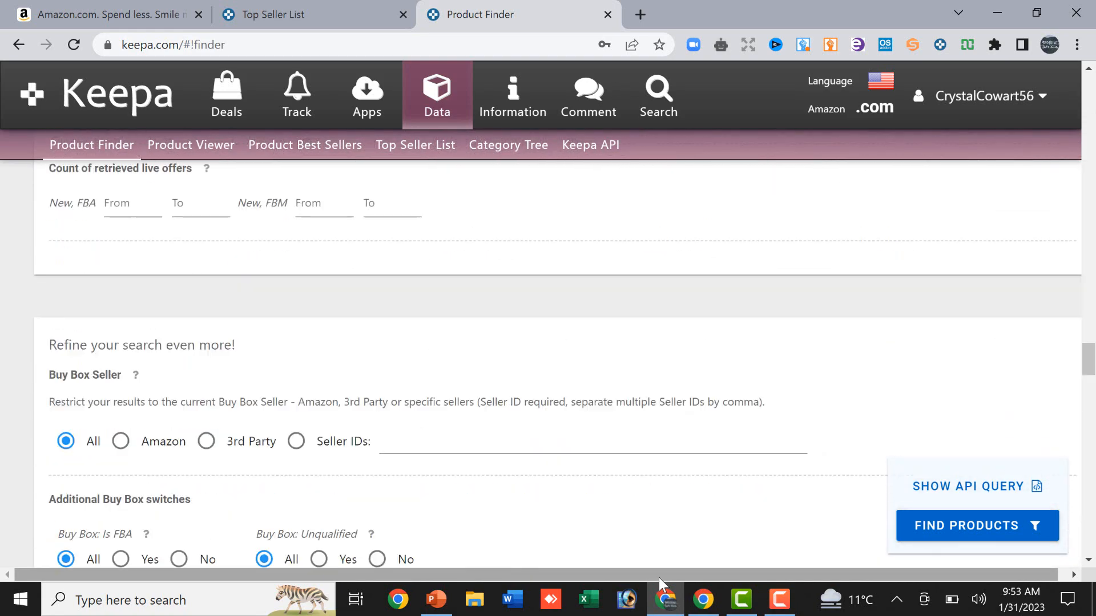
pyautogui.scroll(-12, 659, 577)
pyautogui.scroll(-2, 659, 578)
pyautogui.scroll(-12, 658, 578)
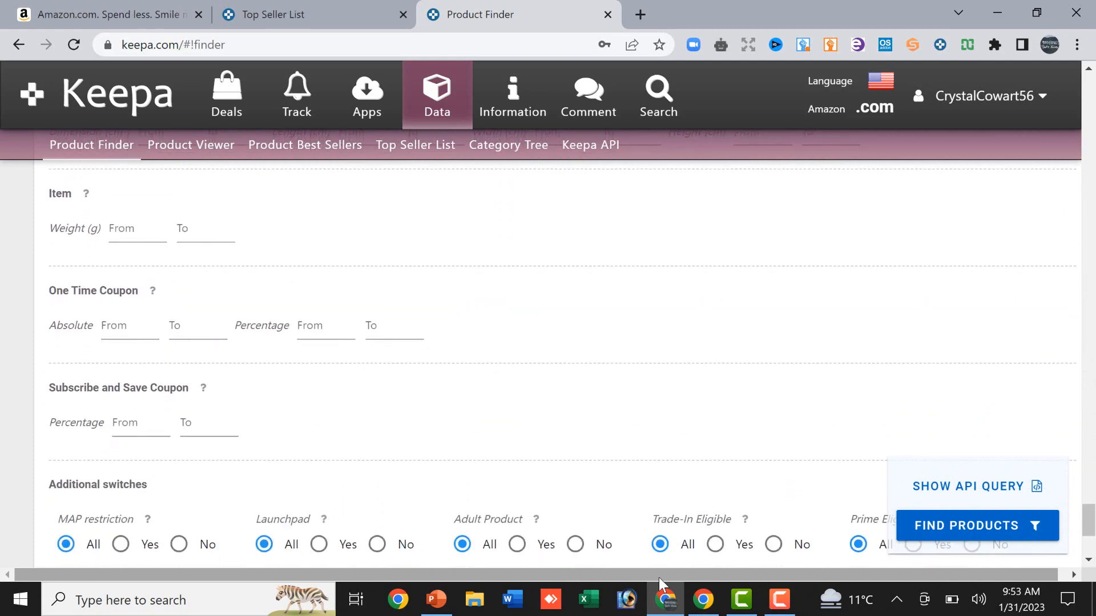
pyautogui.scroll(-5, 659, 577)
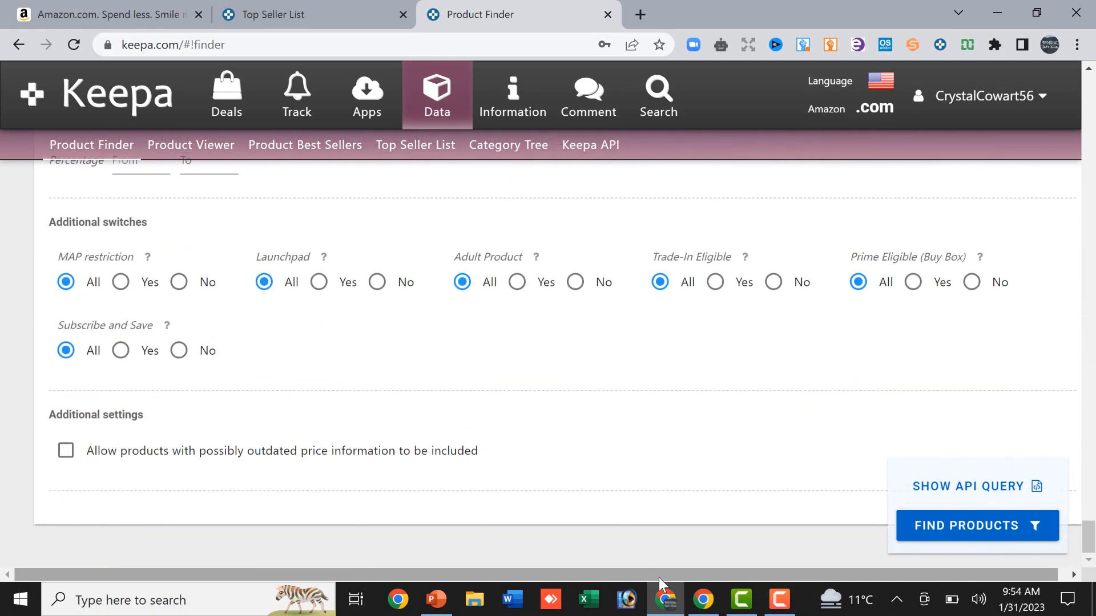
pyautogui.scroll(20, 659, 578)
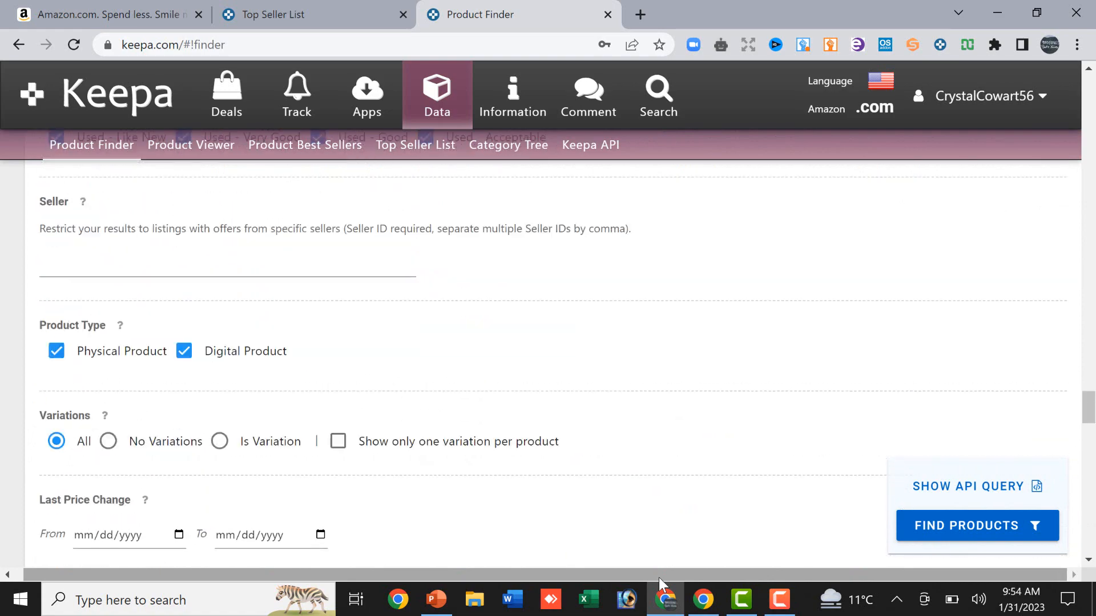
pyautogui.scroll(2, 658, 578)
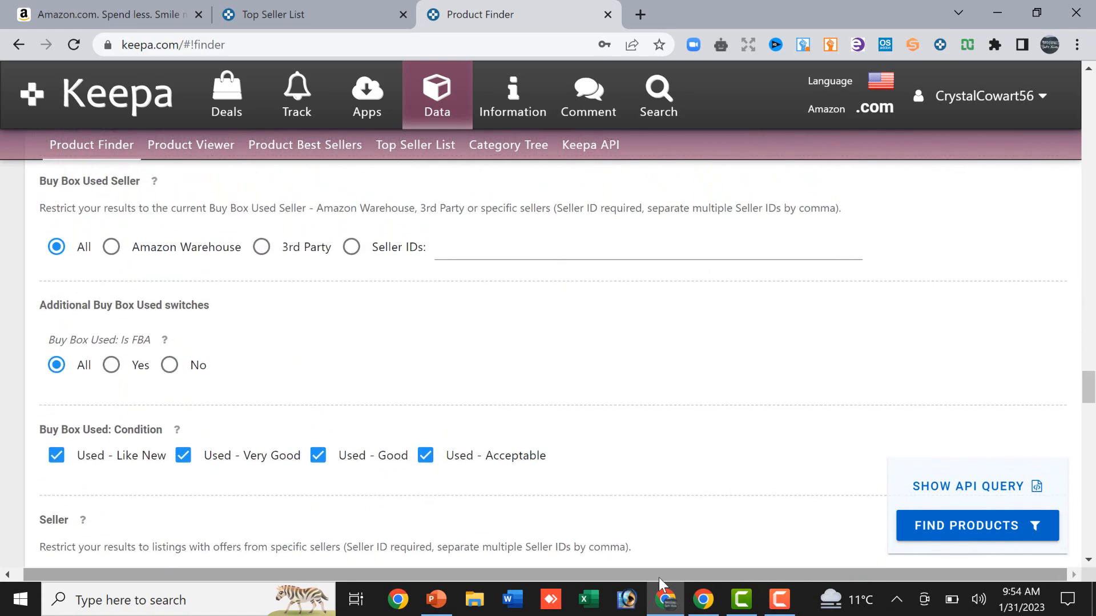
pyautogui.scroll(12, 659, 577)
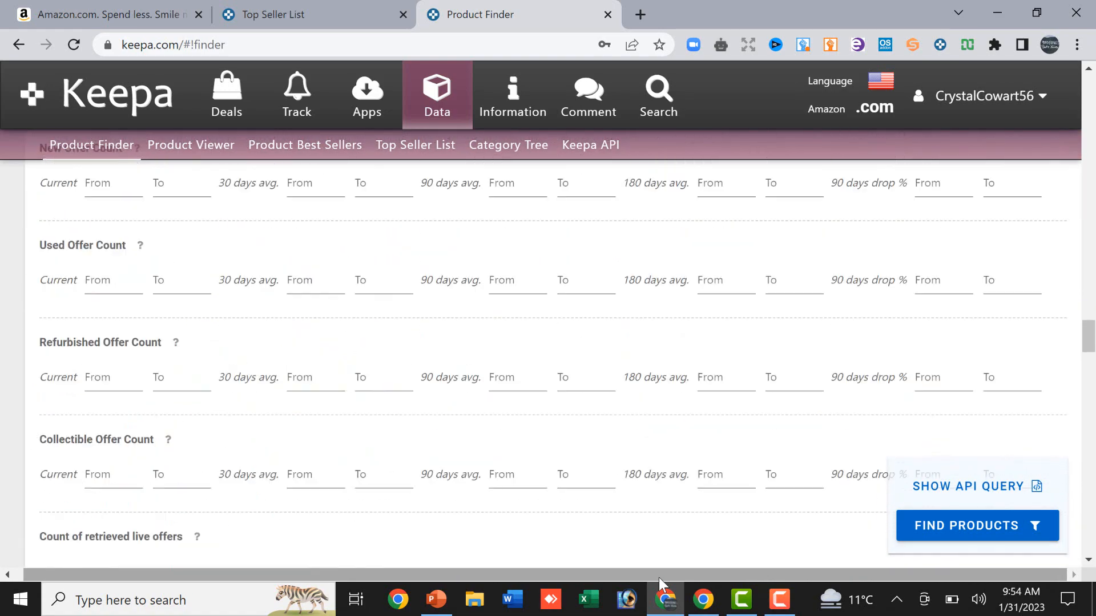
pyautogui.scroll(10, 659, 577)
pyautogui.scroll(-10, 659, 577)
pyautogui.scroll(15, 659, 577)
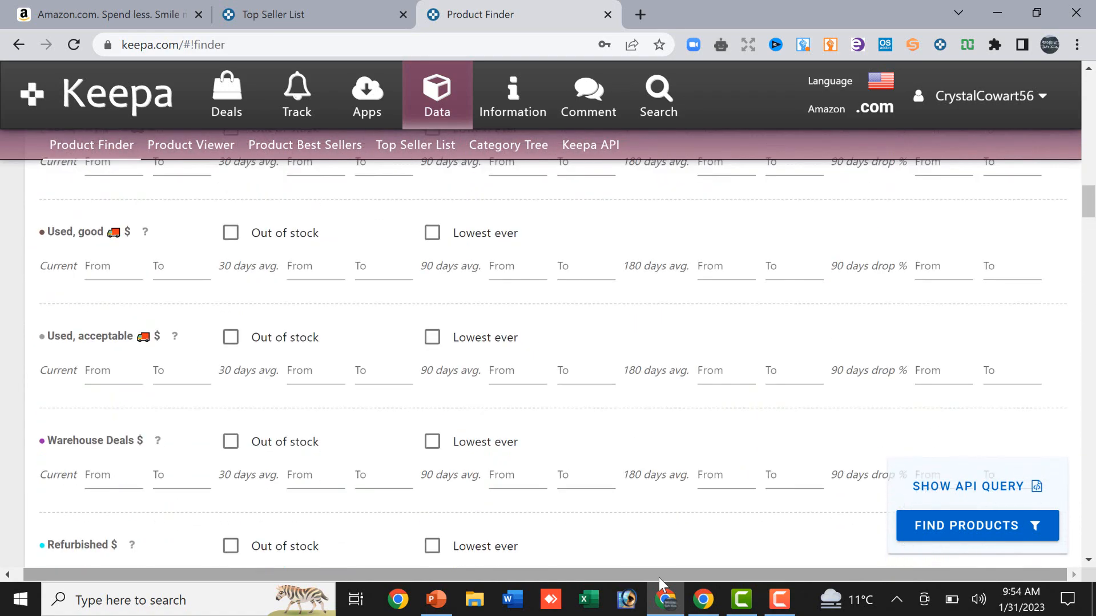
pyautogui.scroll(6, 659, 578)
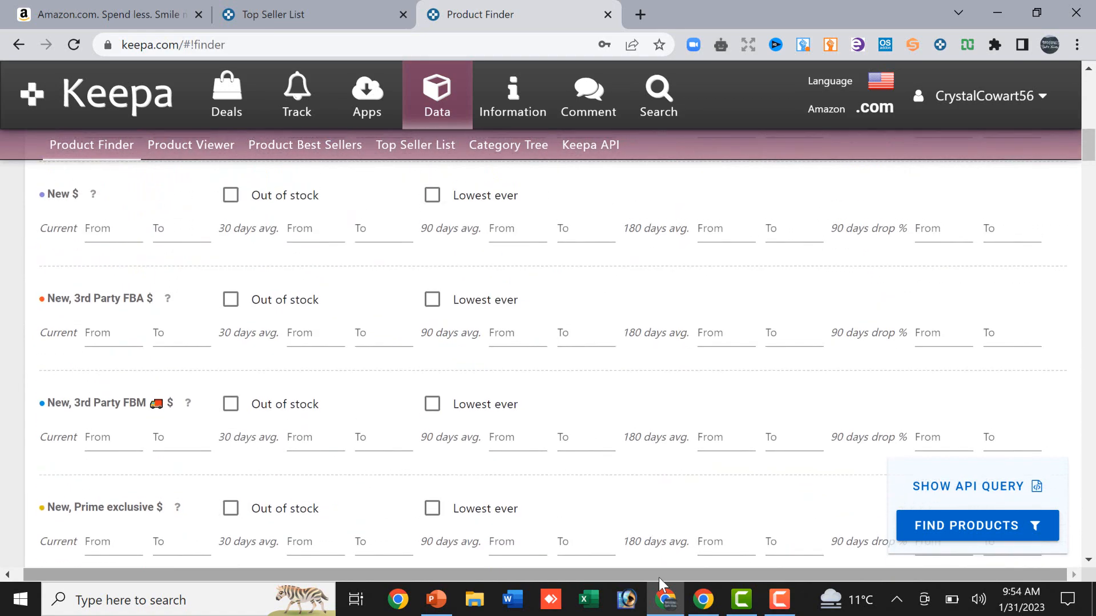
pyautogui.scroll(12, 659, 578)
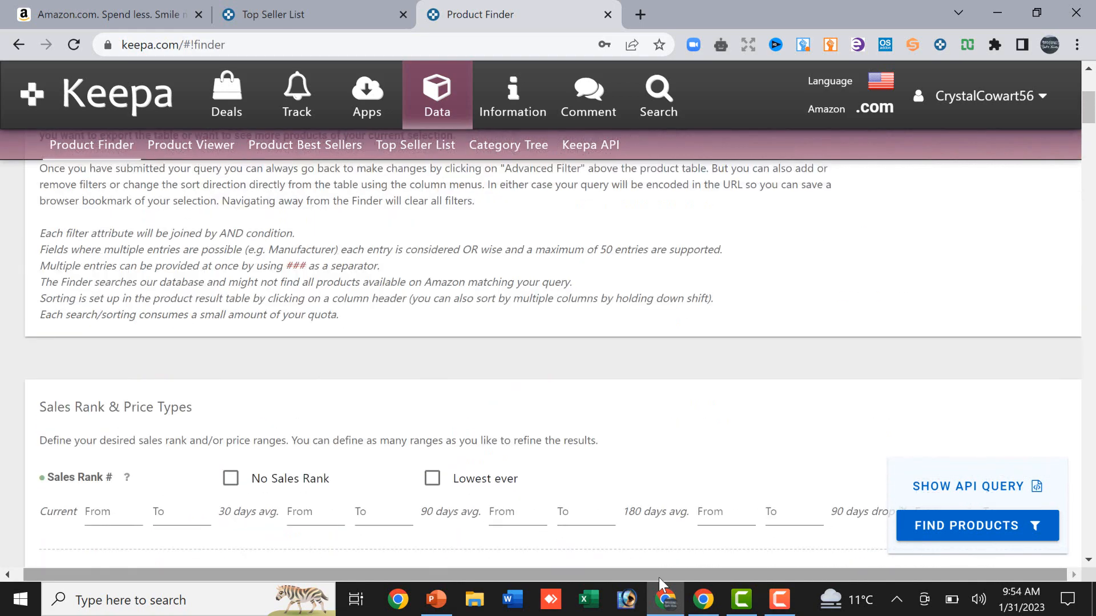
pyautogui.scroll(-6, 659, 578)
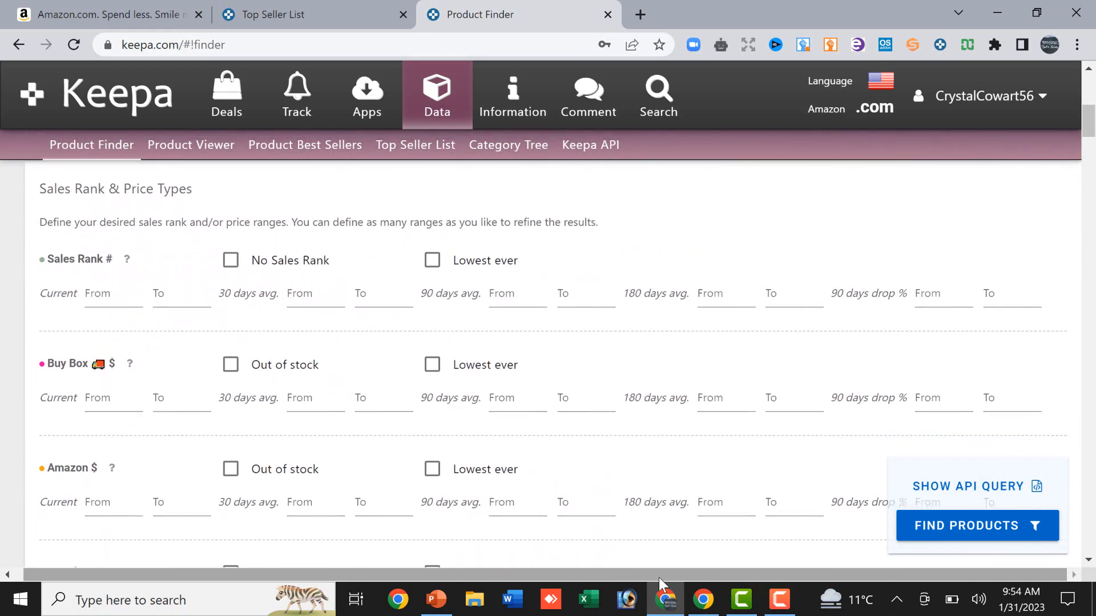
# - Try a Sales Rank range of 1 to 25000 for the 90 days average
pyautogui.click(778, 603)
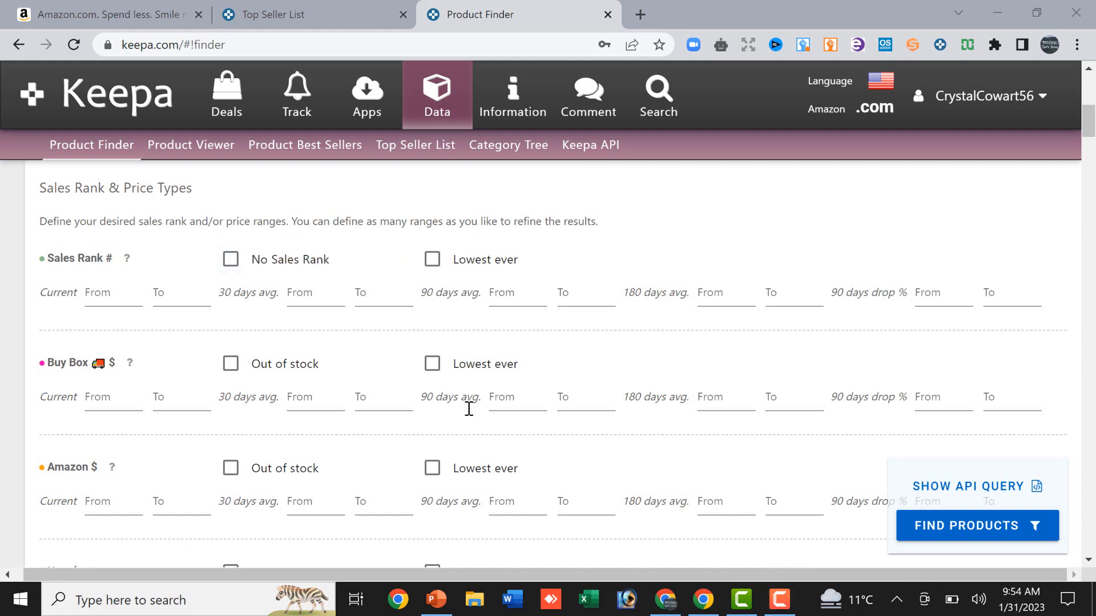
pyautogui.click(437, 604)
pyautogui.click(444, 598)
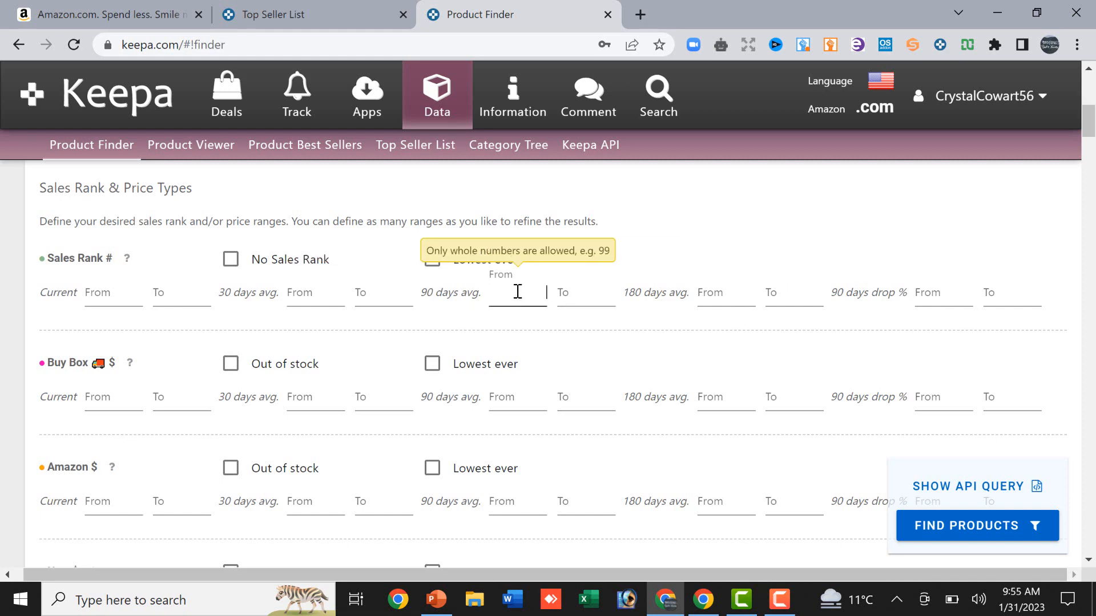
pyautogui.click(577, 291)
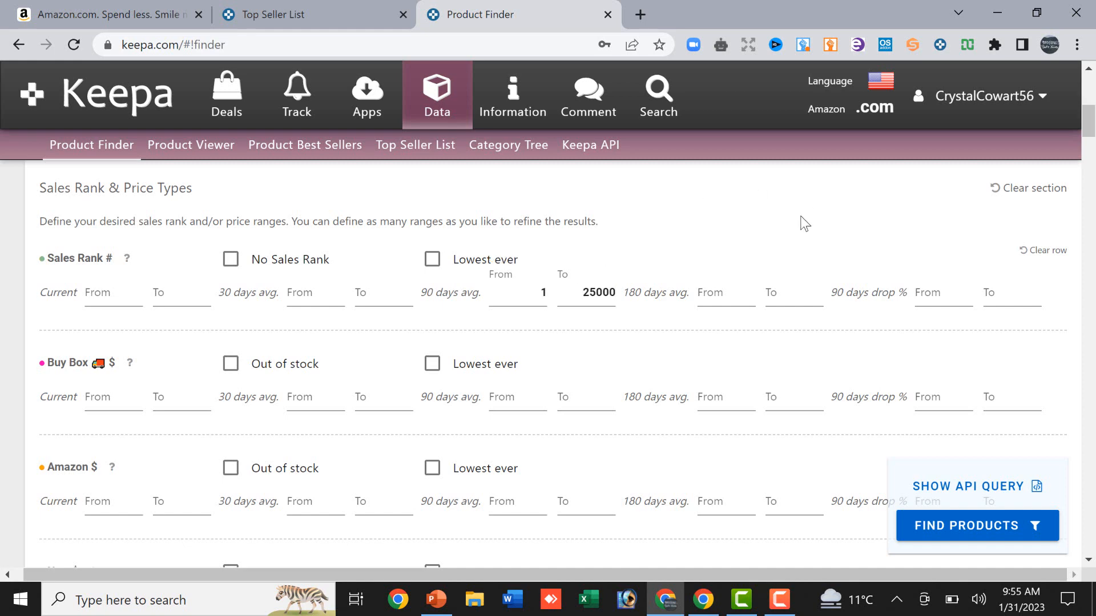
pyautogui.scroll(-2, 805, 223)
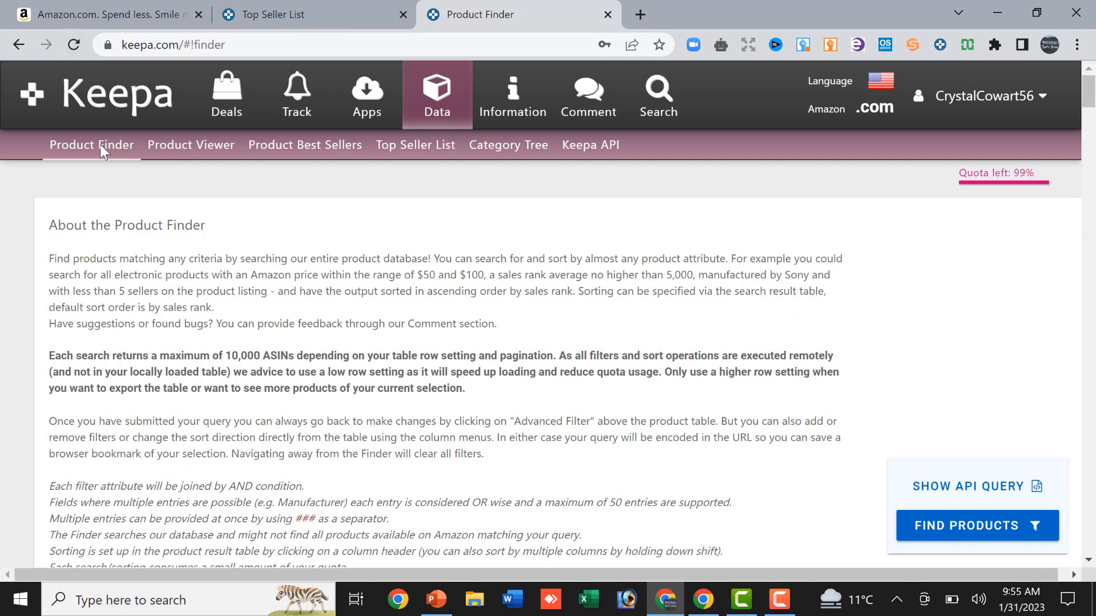
# - In the cleared Product Finder form, set the 90 days average Sales Rank filter from 1 to 25000
pyautogui.scroll(-10, 389, 290)
pyautogui.scroll(-2, 389, 289)
pyautogui.scroll(3, 389, 289)
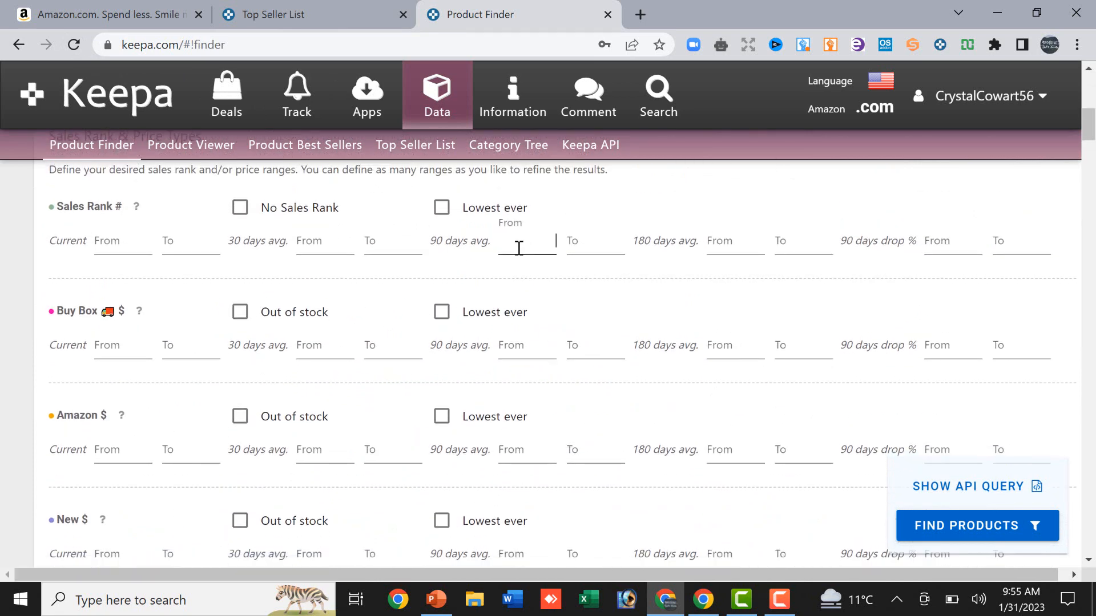
pyautogui.click(585, 244)
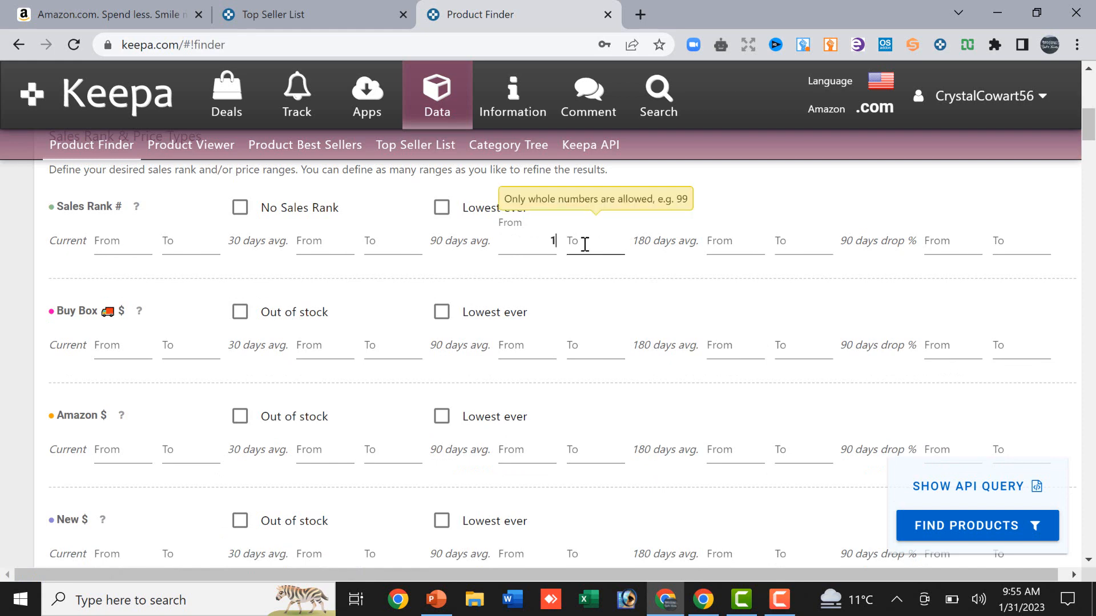
pyautogui.write('25000')
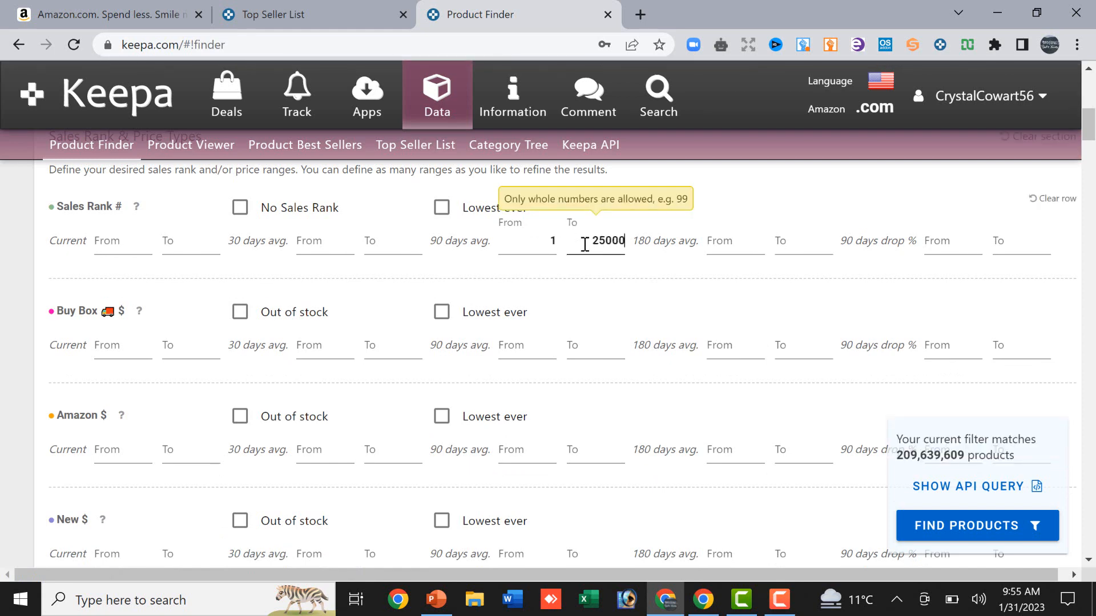
pyautogui.click(684, 325)
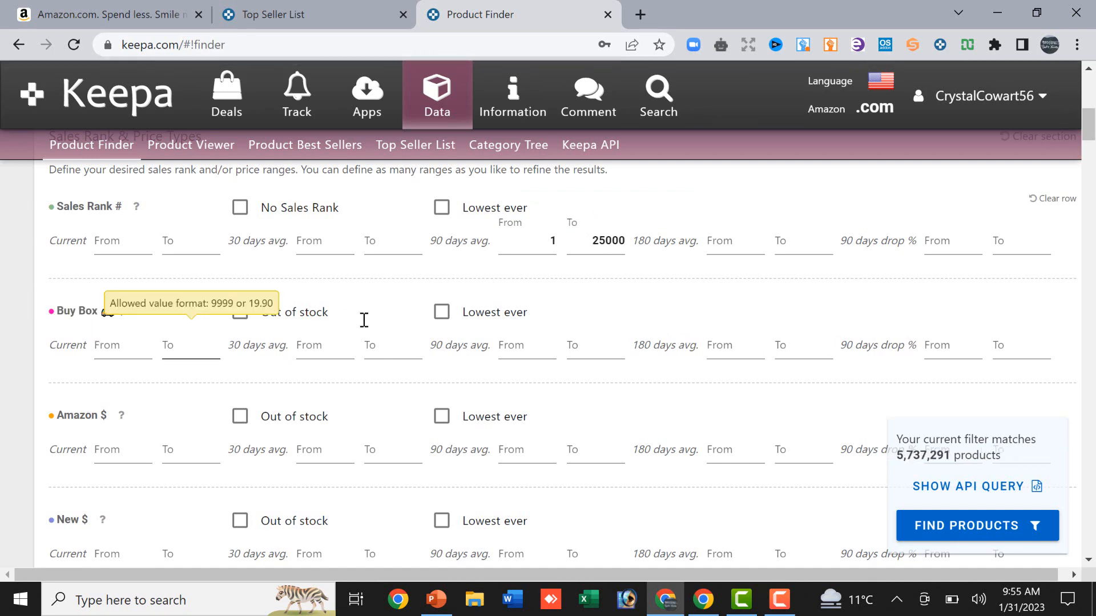
pyautogui.scroll(-3, 359, 365)
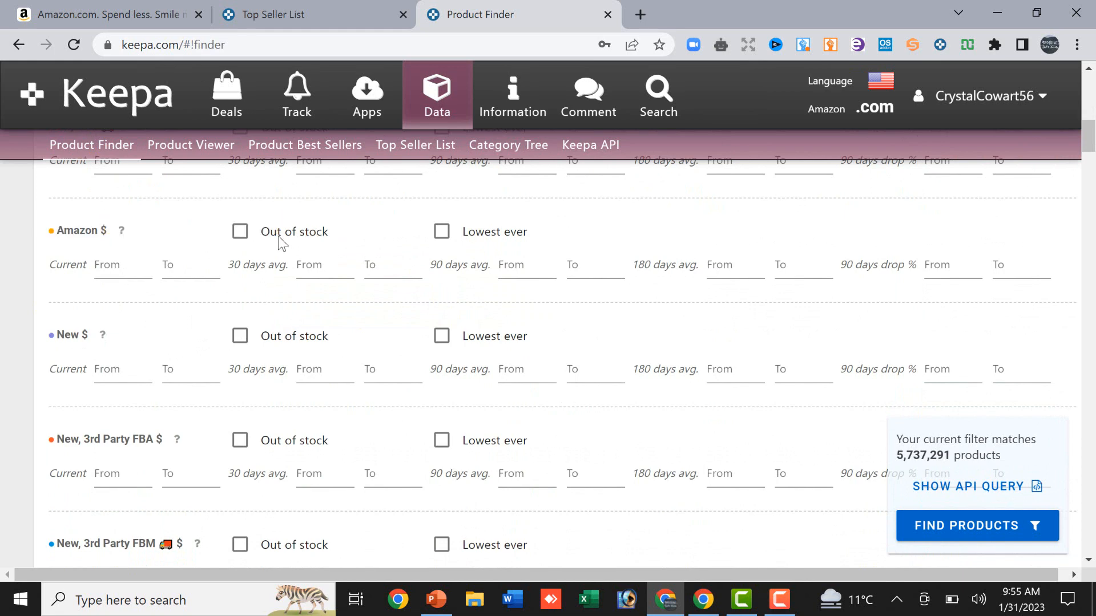
# - Restrict the Amazon price filter to products that Amazon has out of stock
pyautogui.click(238, 234)
pyautogui.scroll(-3, 237, 235)
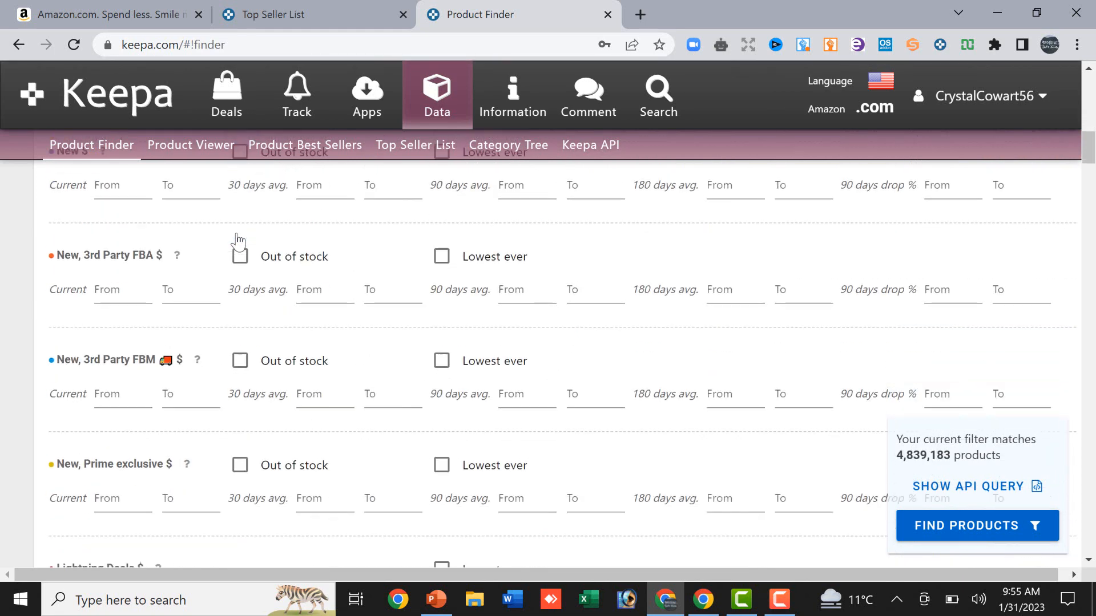
pyautogui.scroll(-3, 238, 243)
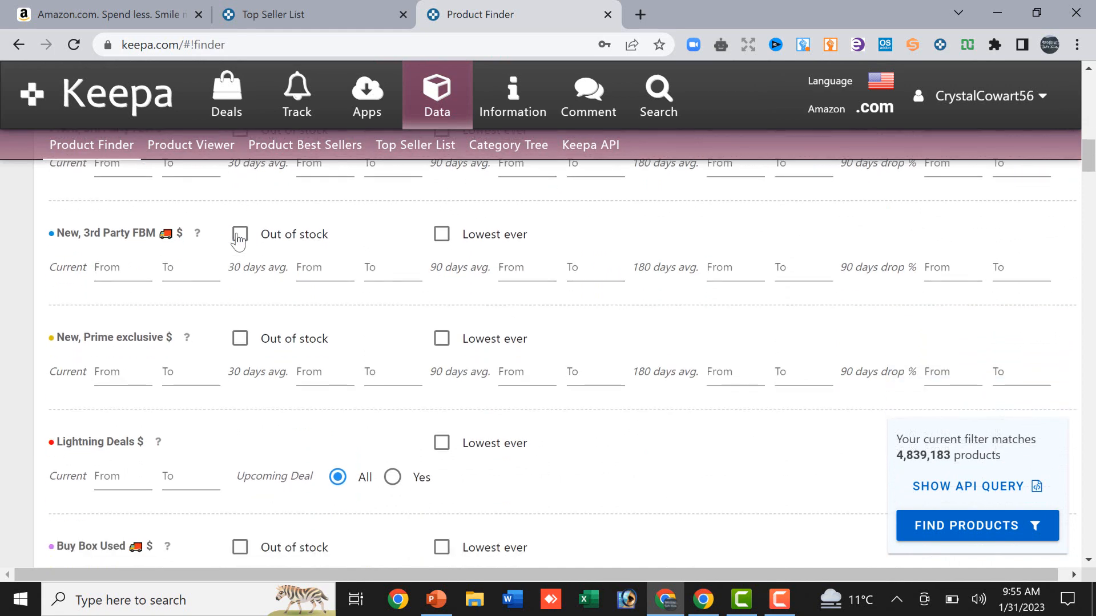
pyautogui.scroll(7, 238, 243)
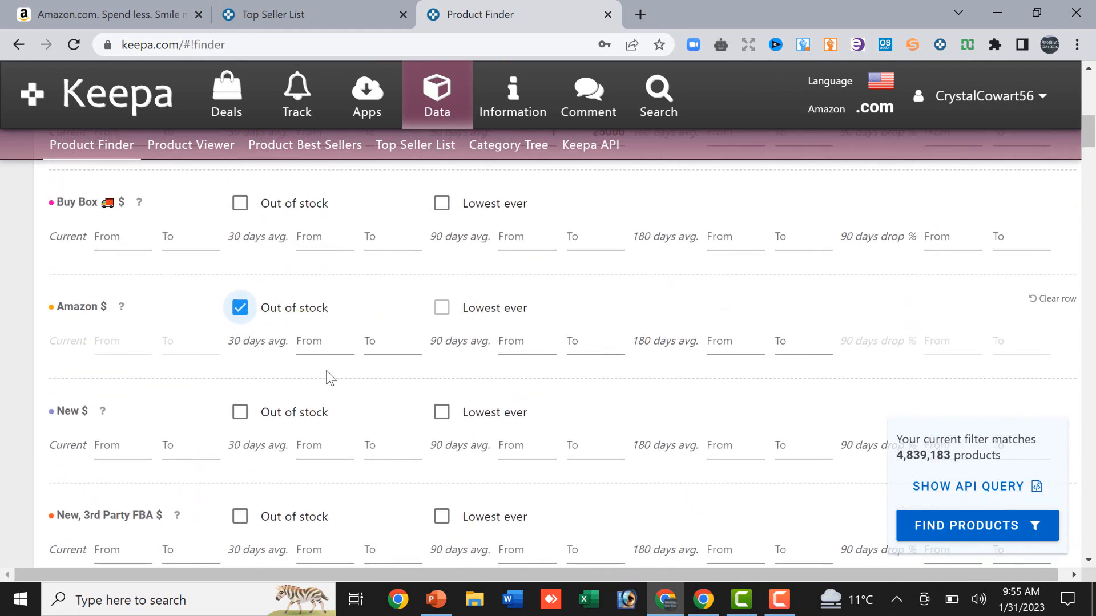
pyautogui.scroll(-4, 330, 378)
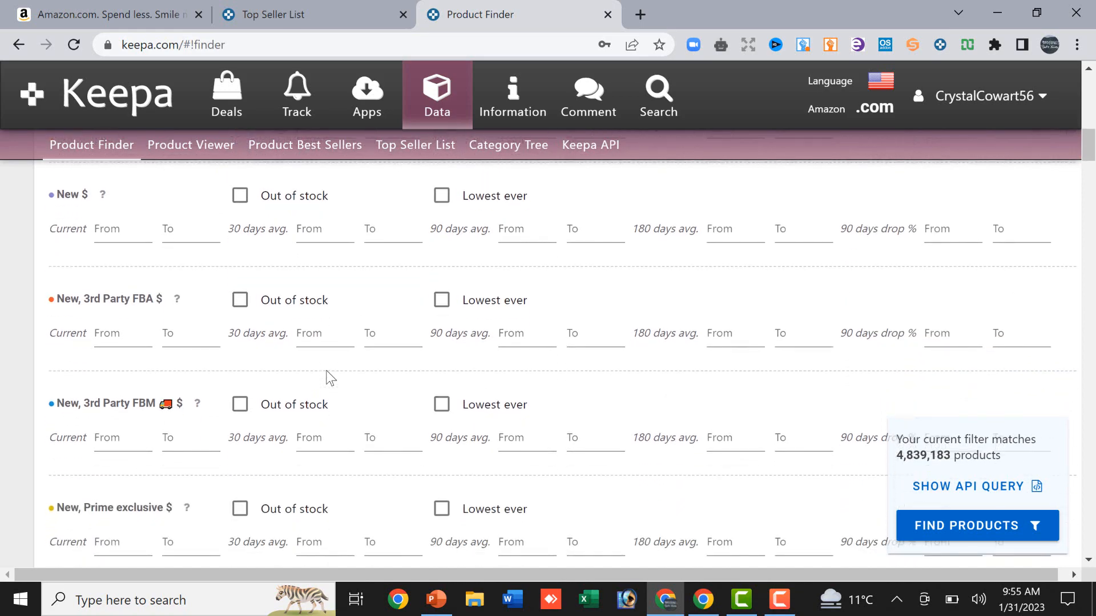
pyautogui.scroll(2, 330, 378)
# - Set the root category filter to Pet Supplies
pyautogui.scroll(-9, 330, 378)
pyautogui.scroll(-8, 330, 378)
pyautogui.scroll(-5, 329, 378)
pyautogui.scroll(-3, 330, 378)
pyautogui.scroll(-5, 329, 378)
pyautogui.scroll(-6, 330, 378)
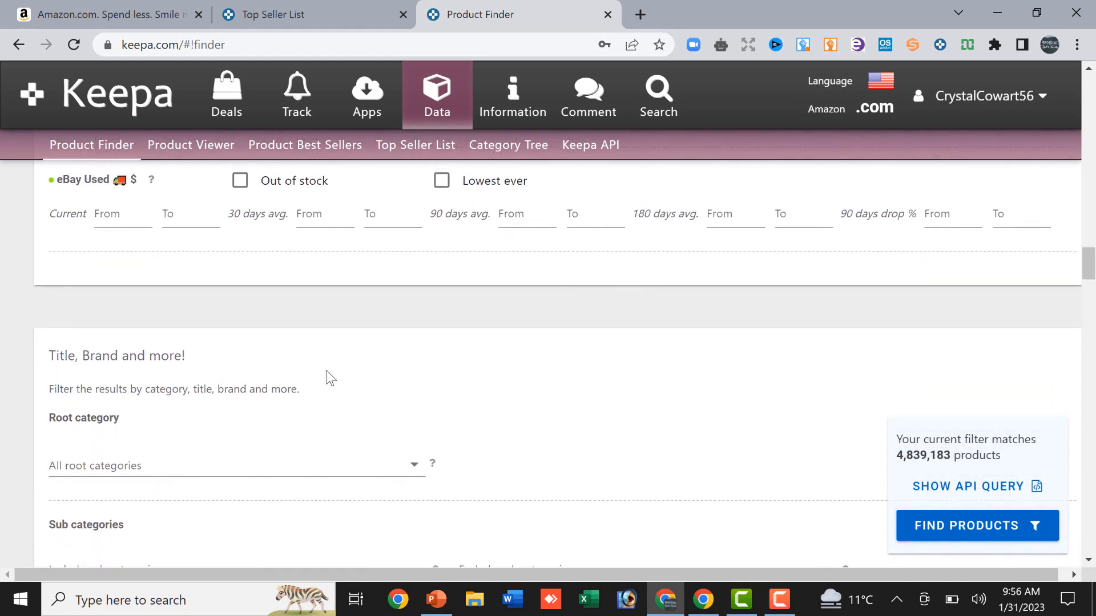
pyautogui.scroll(4, 330, 378)
pyautogui.scroll(-2, 330, 378)
pyautogui.scroll(-4, 330, 378)
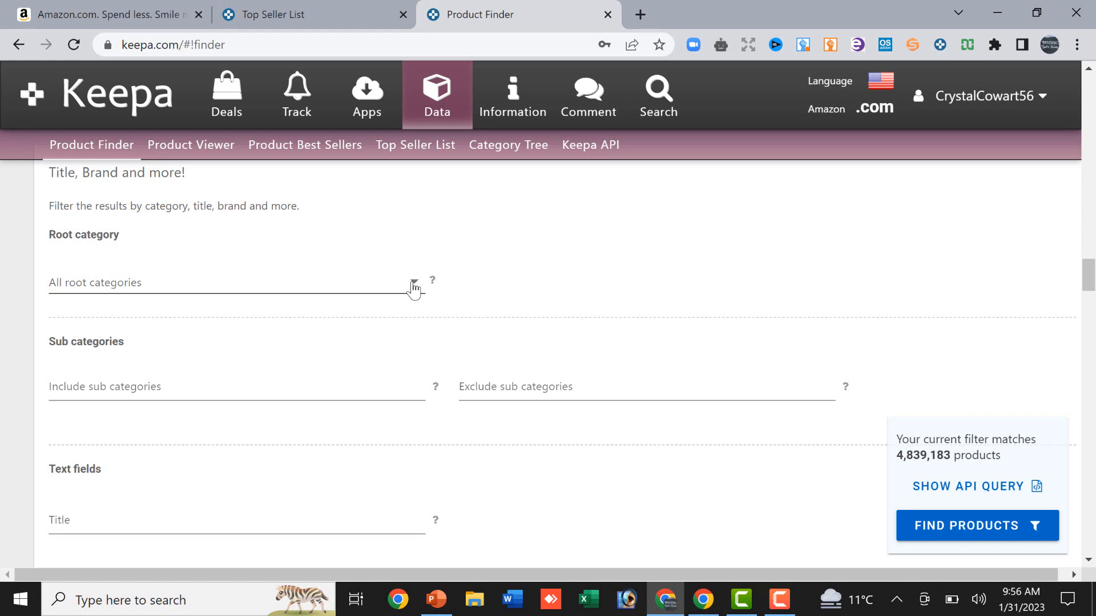
pyautogui.scroll(-3, 412, 288)
pyautogui.scroll(4, 412, 288)
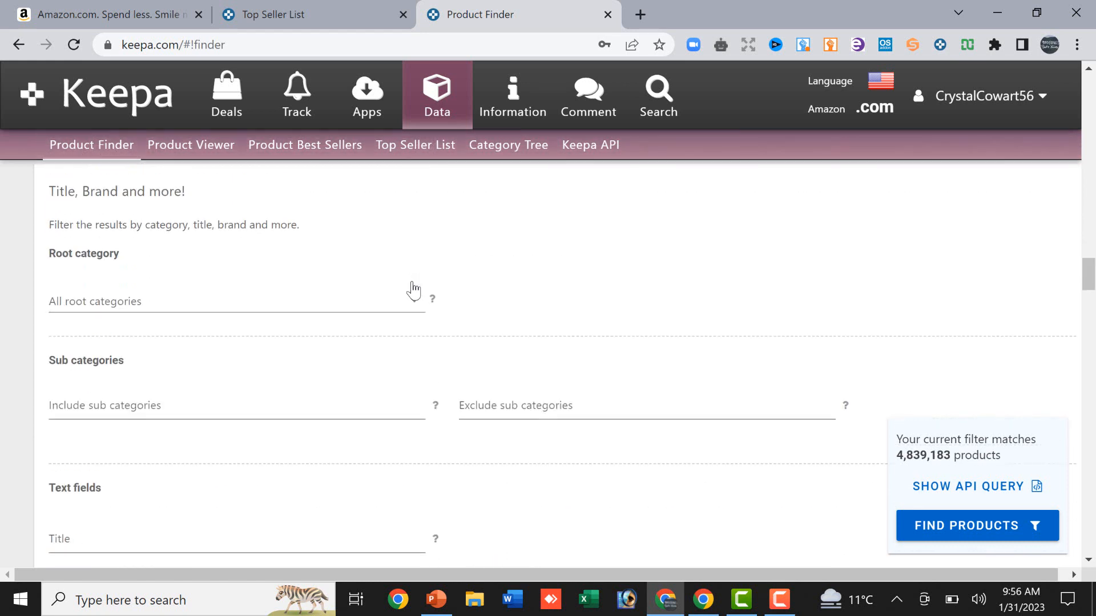
pyautogui.click(414, 323)
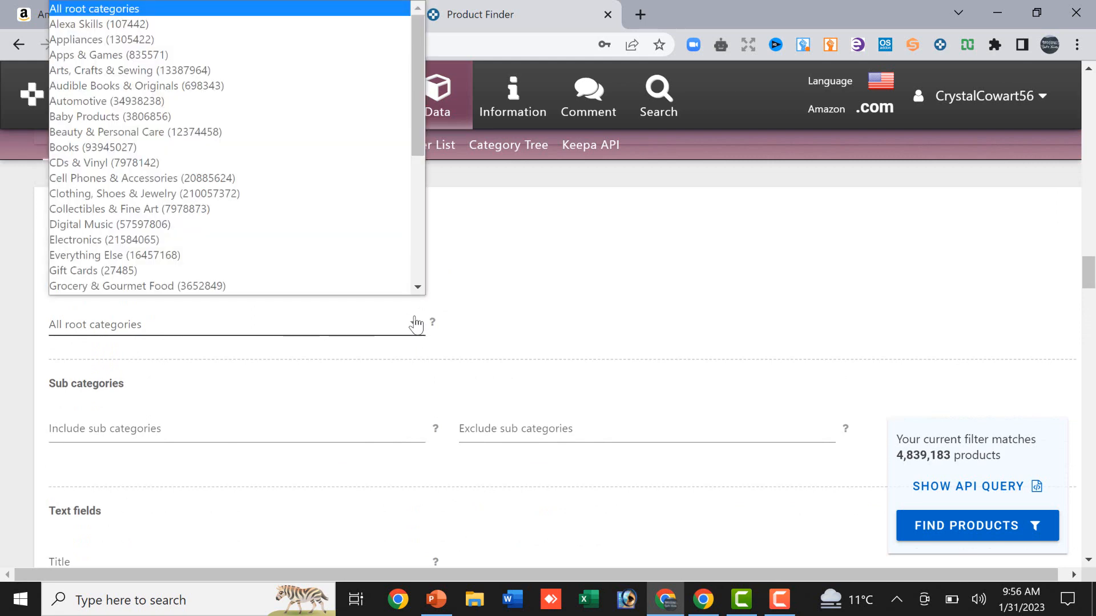
pyautogui.click(226, 324)
pyautogui.write('pe')
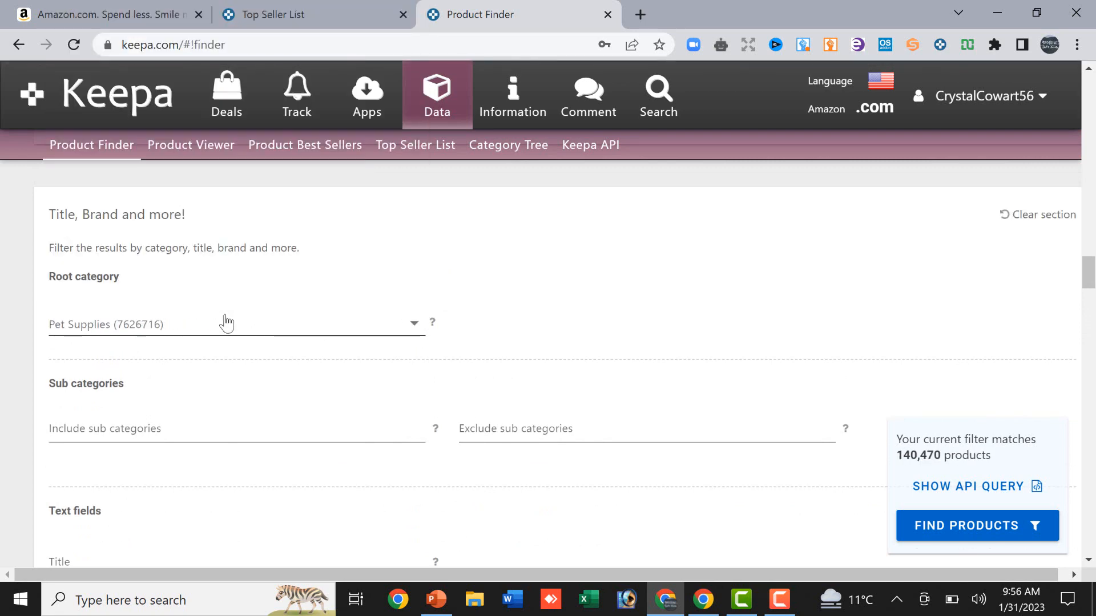
# - Set the current New Offer Count range from 5 to 25
pyautogui.scroll(-4, 227, 324)
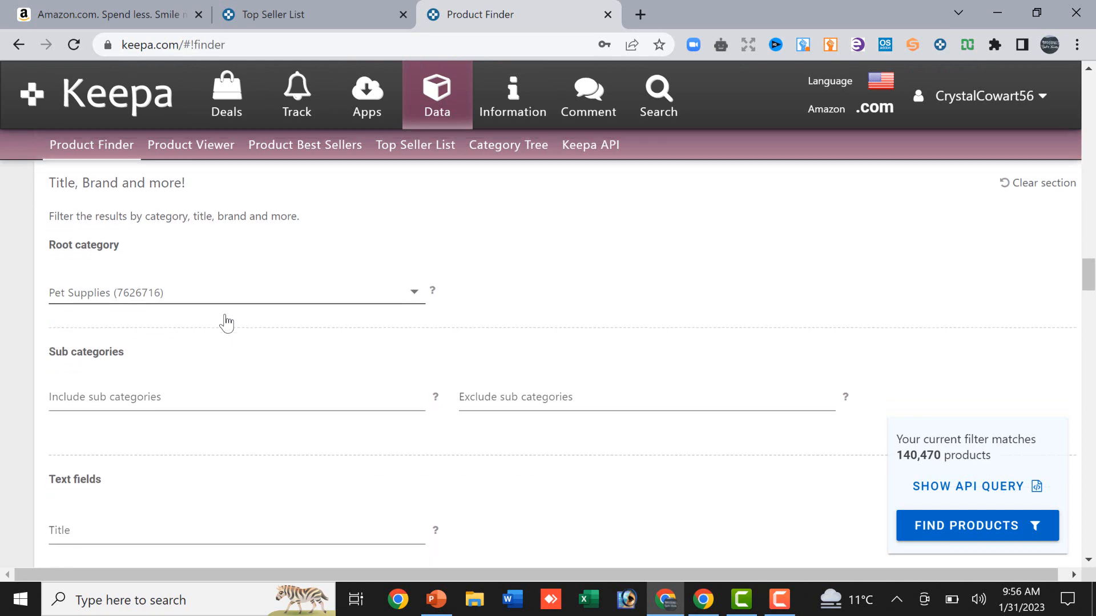
pyautogui.scroll(-3, 226, 324)
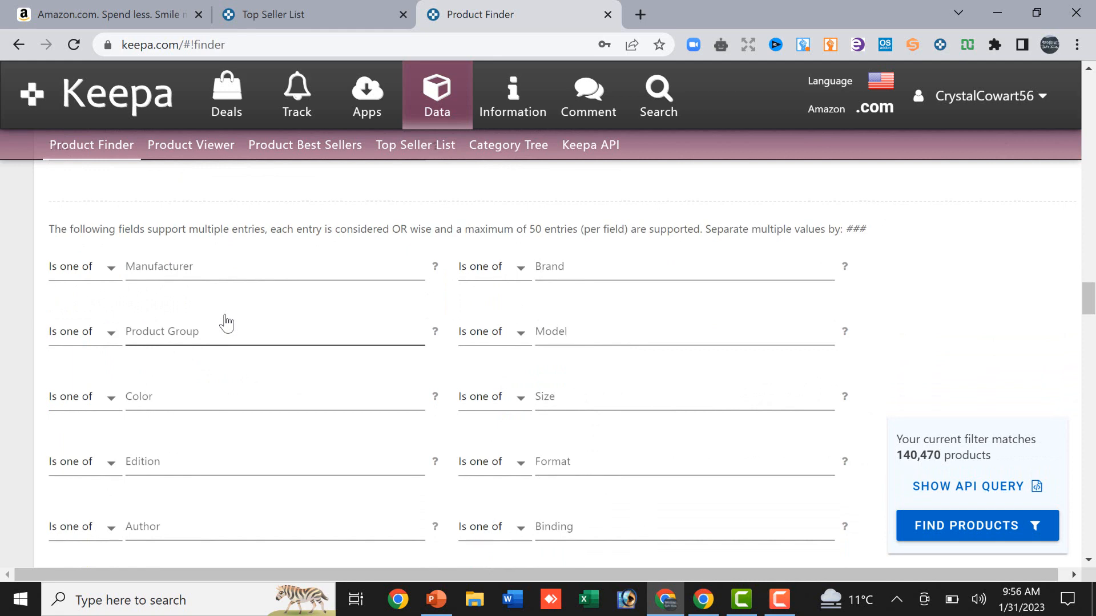
pyautogui.scroll(-1, 226, 324)
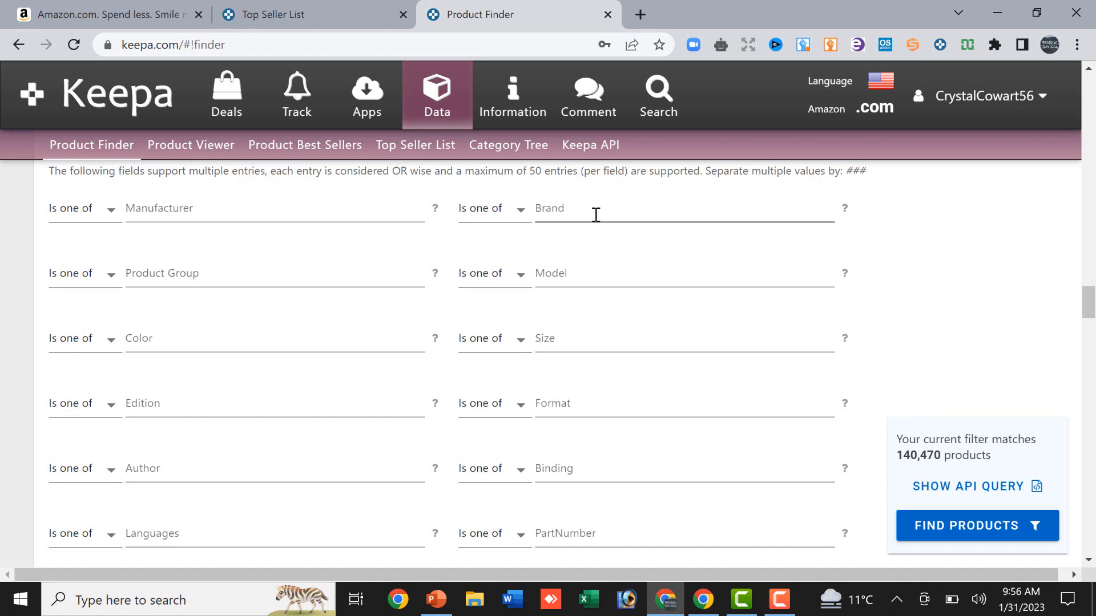
pyautogui.scroll(-7, 596, 214)
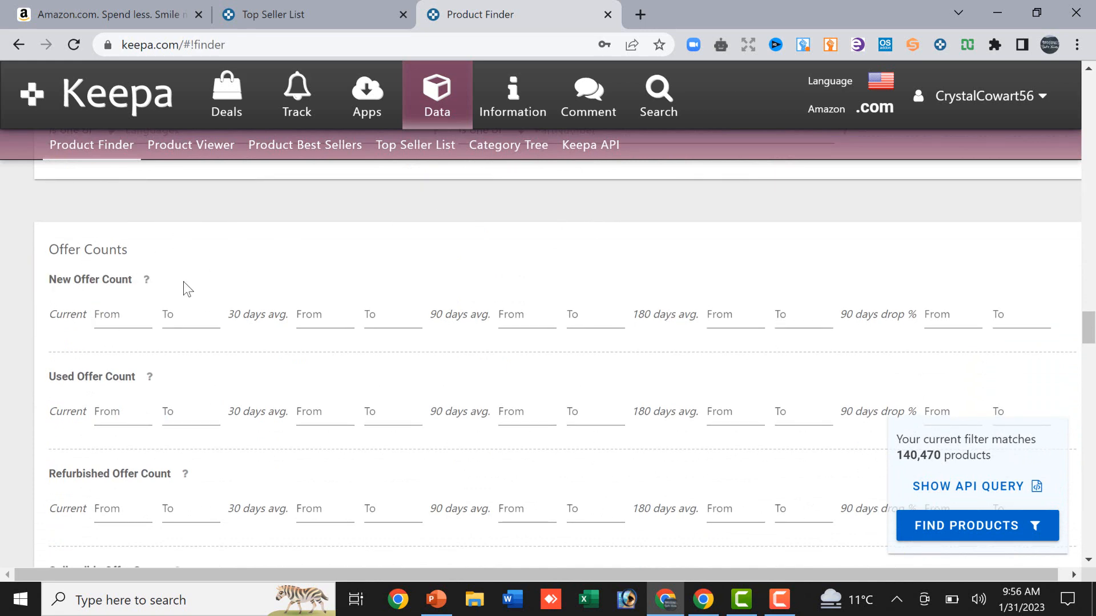
pyautogui.click(124, 323)
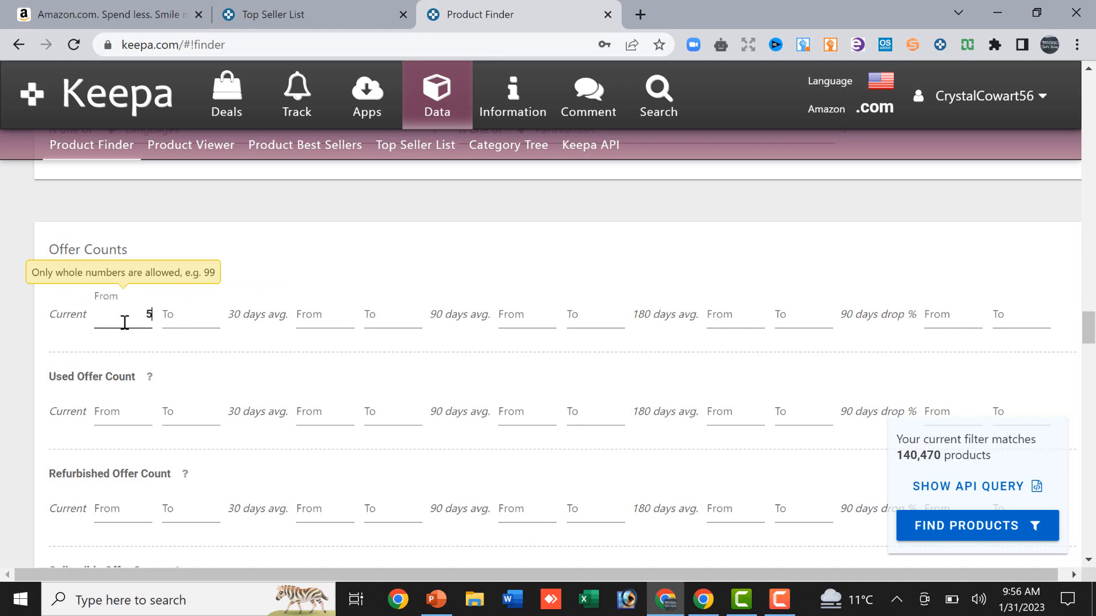
pyautogui.click(193, 324)
pyautogui.write('25')
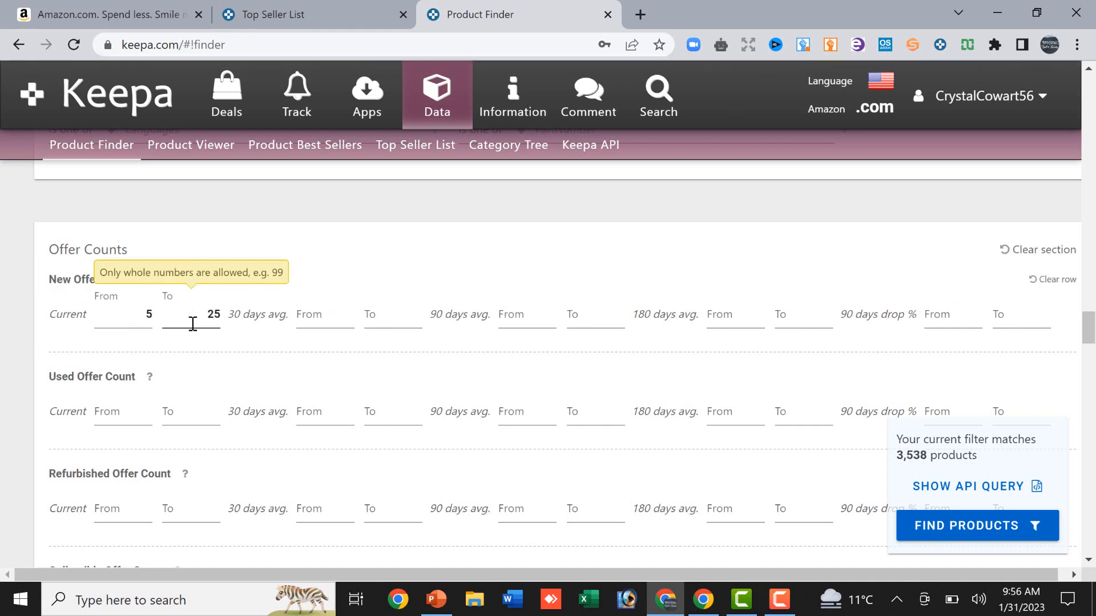
# - Restrict the Buy Box Seller filter to 3rd Party sellers
pyautogui.scroll(-4, 193, 323)
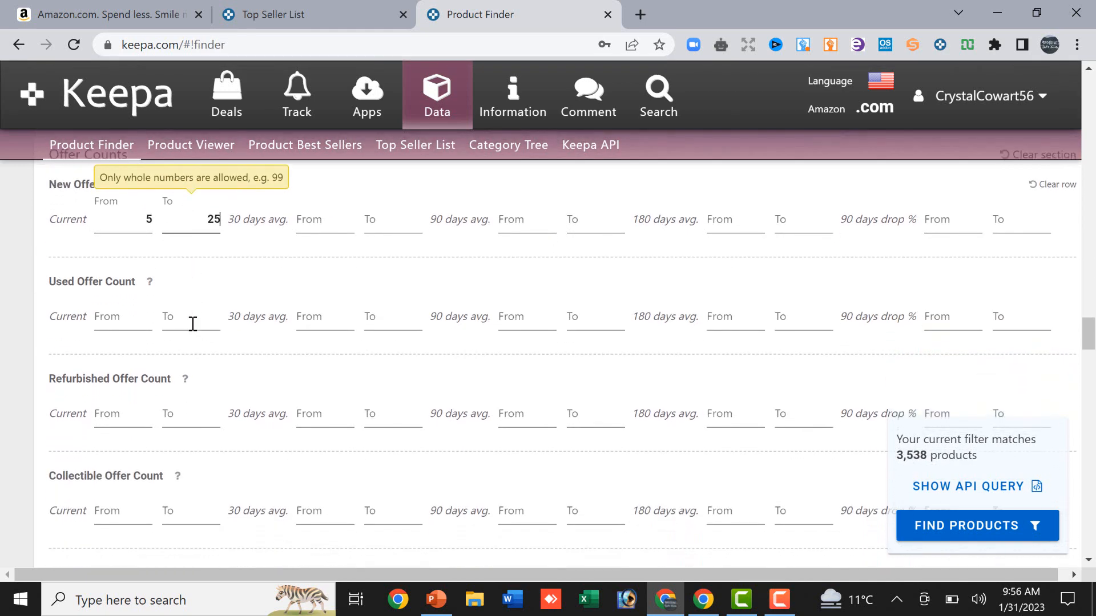
pyautogui.scroll(-4, 193, 324)
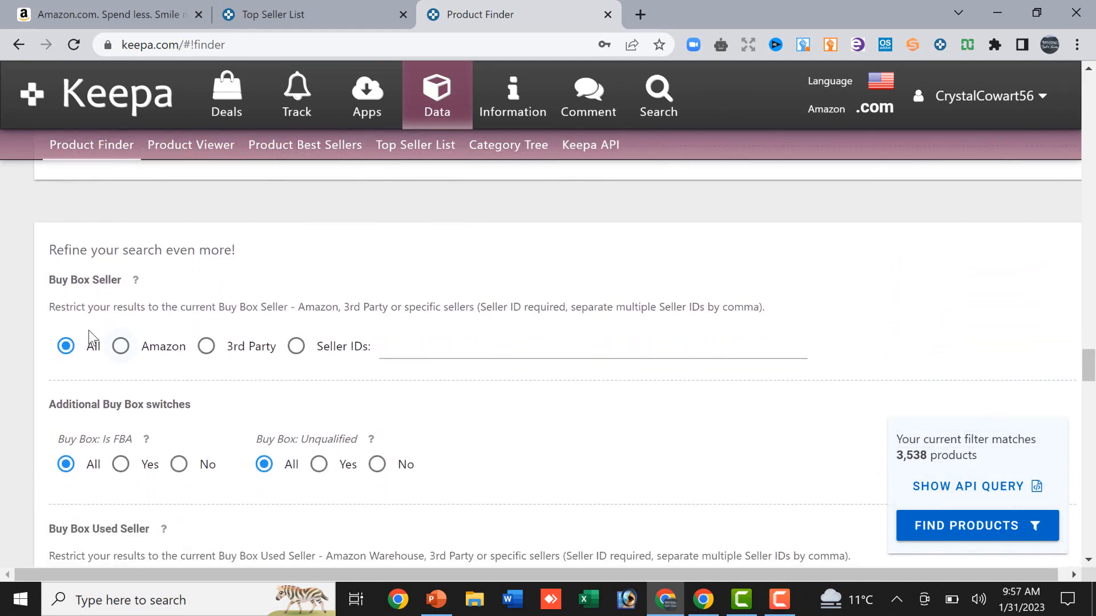
pyautogui.click(206, 348)
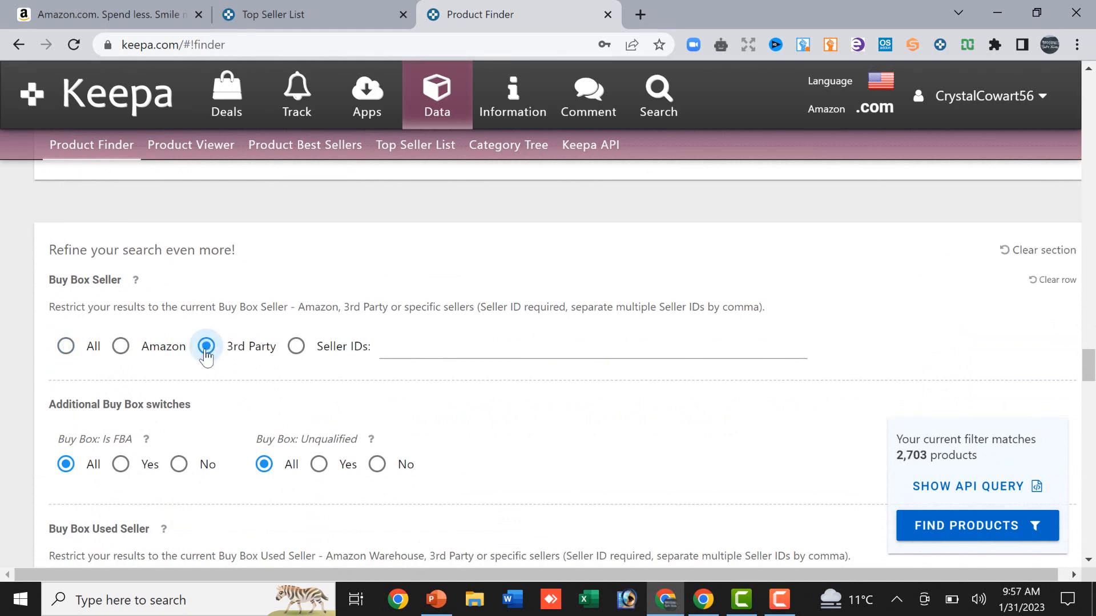
# - Limit the Variations filter to products with No Variations
pyautogui.scroll(-3, 206, 358)
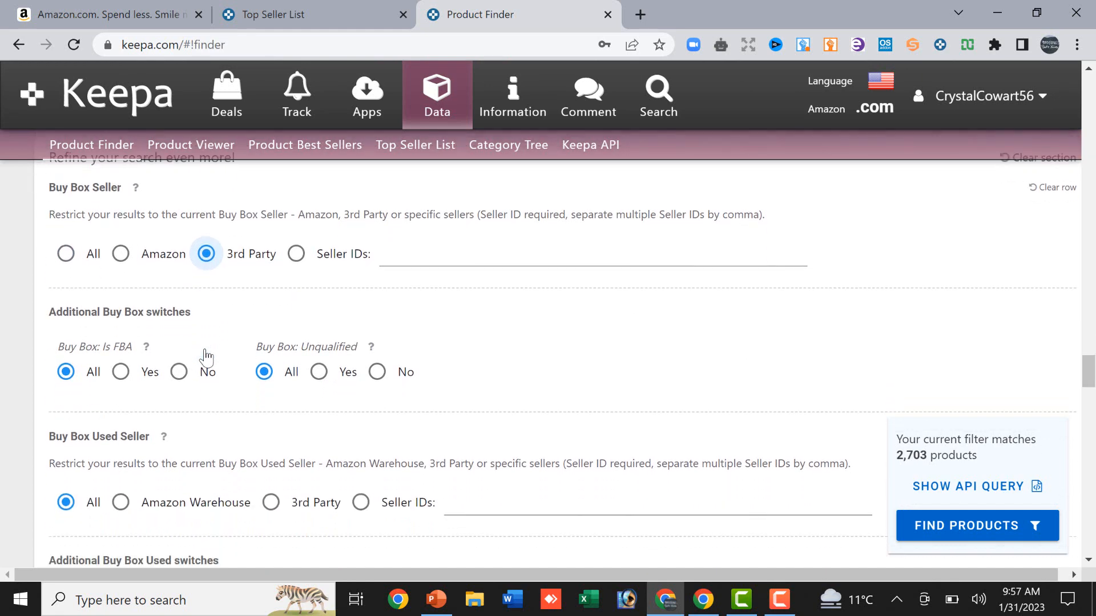
pyautogui.scroll(-2, 207, 358)
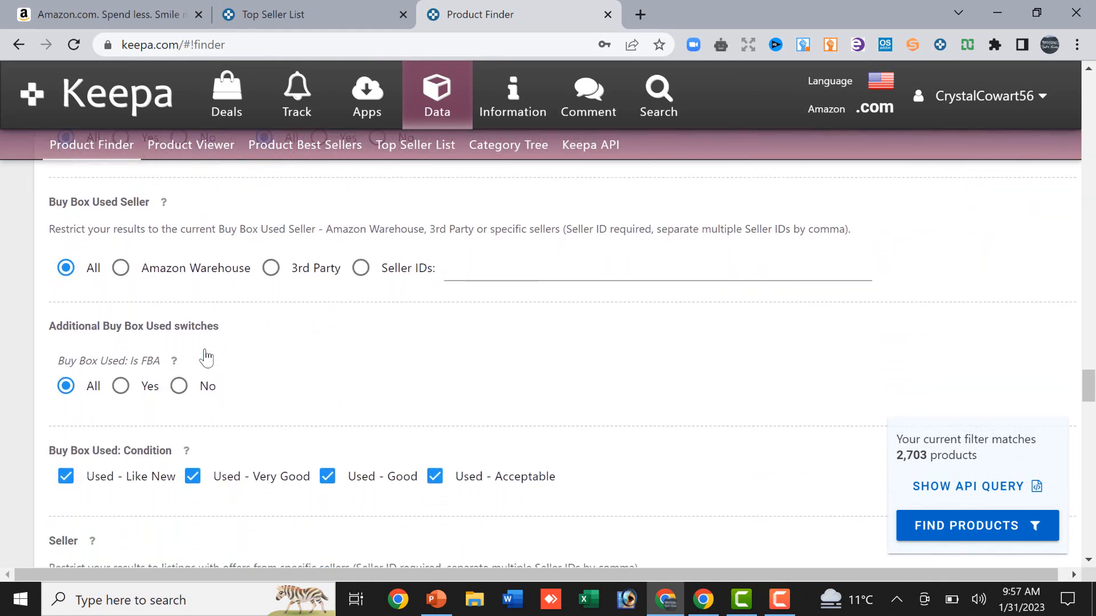
pyautogui.scroll(-4, 206, 357)
pyautogui.scroll(-2, 206, 358)
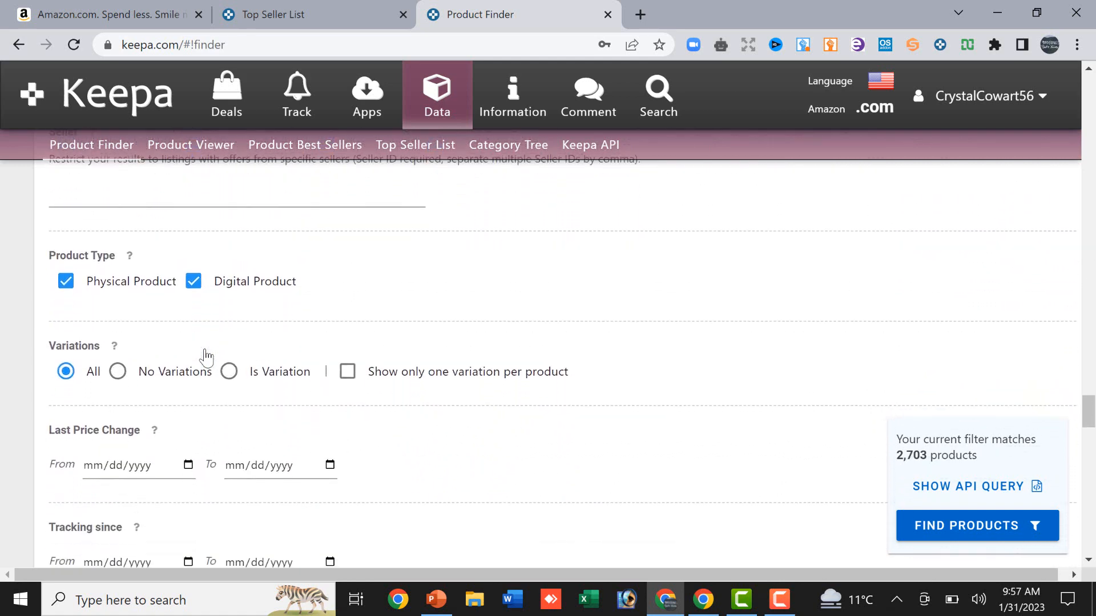
pyautogui.scroll(-1, 206, 357)
pyautogui.scroll(-1, 206, 357)
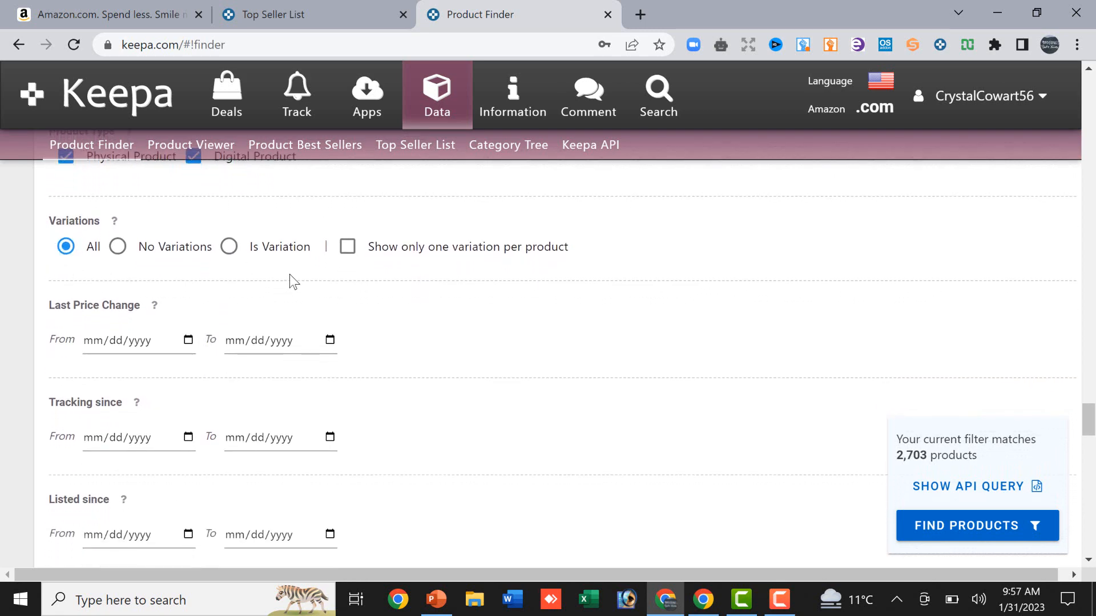
pyautogui.click(117, 246)
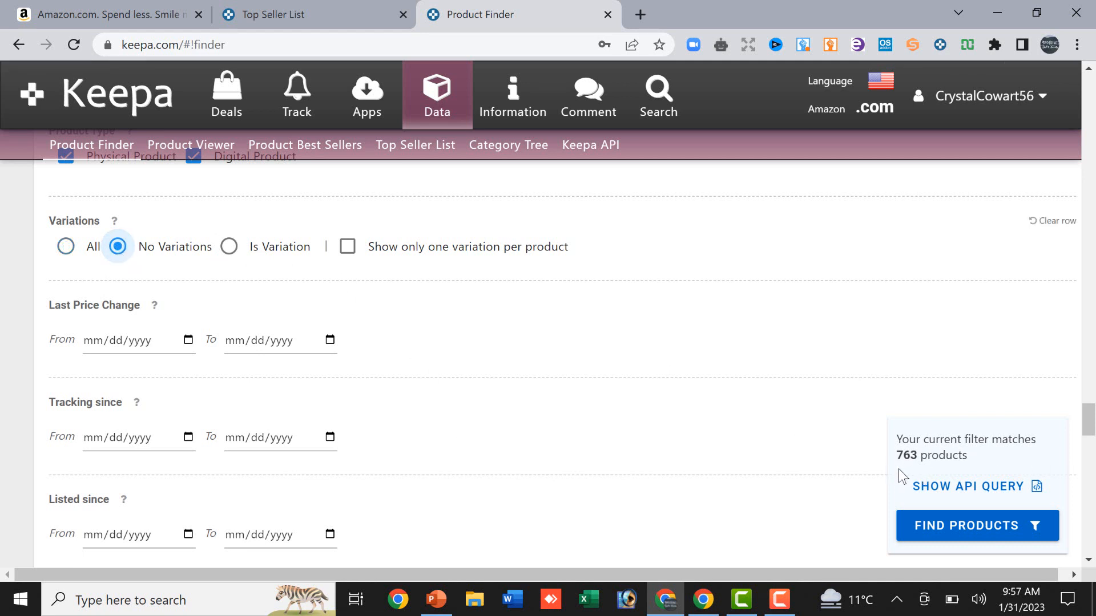
# - Set the product Rating range from 4 to 5
pyautogui.scroll(-6, 561, 447)
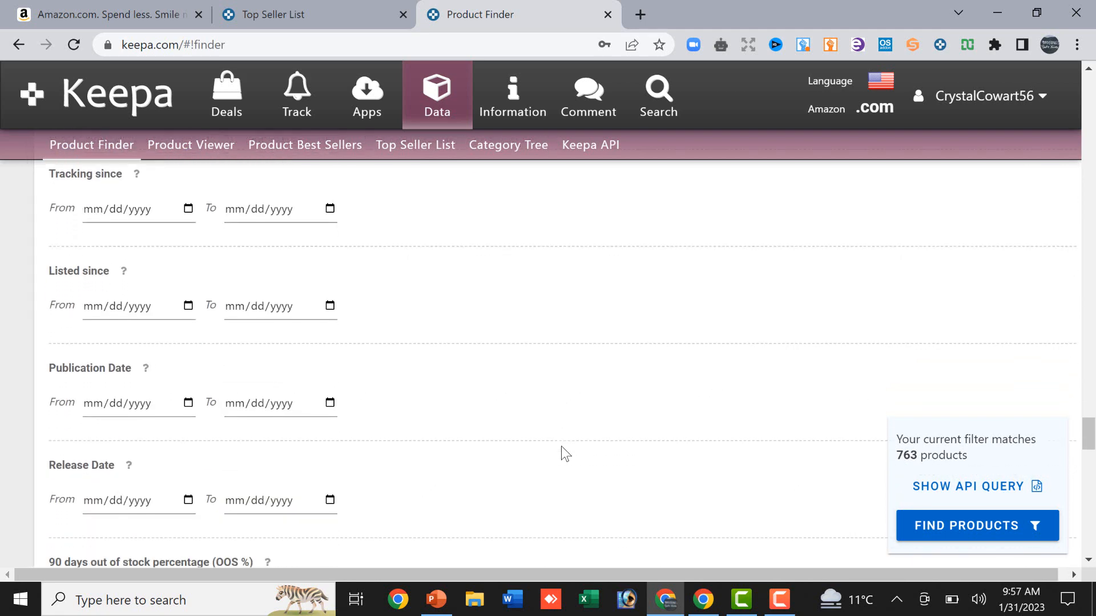
pyautogui.scroll(-5, 563, 448)
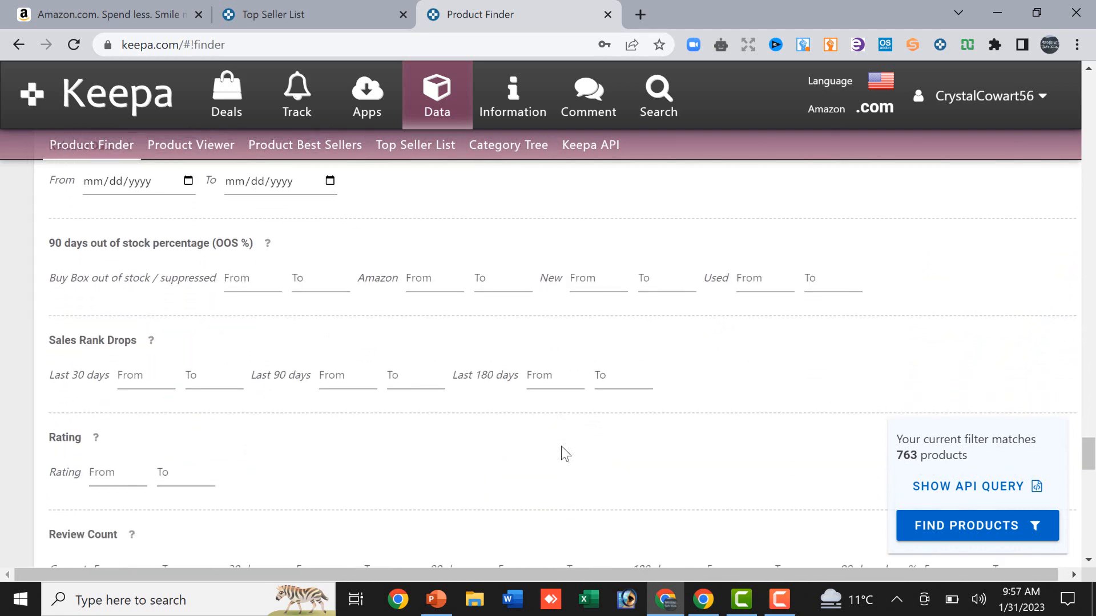
pyautogui.scroll(-2, 561, 448)
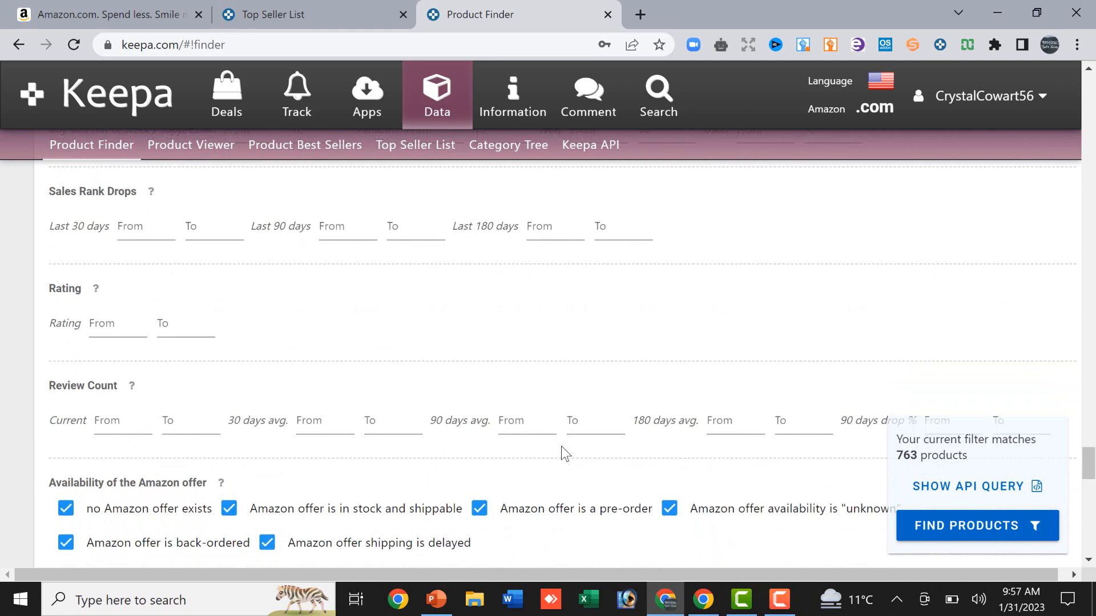
pyautogui.click(114, 323)
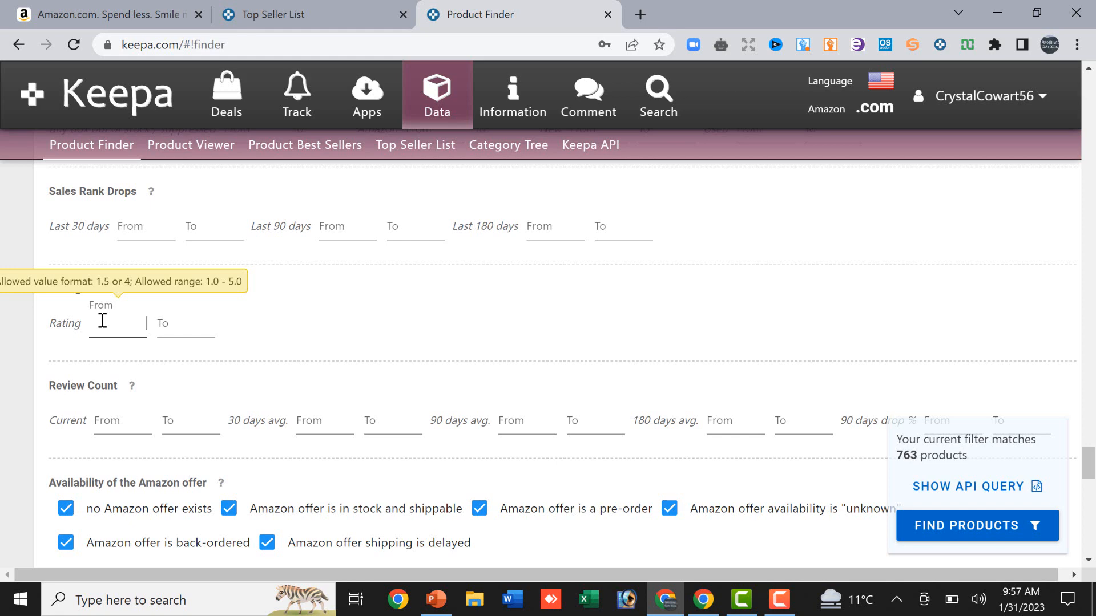
pyautogui.press('Tab')
pyautogui.write('5')
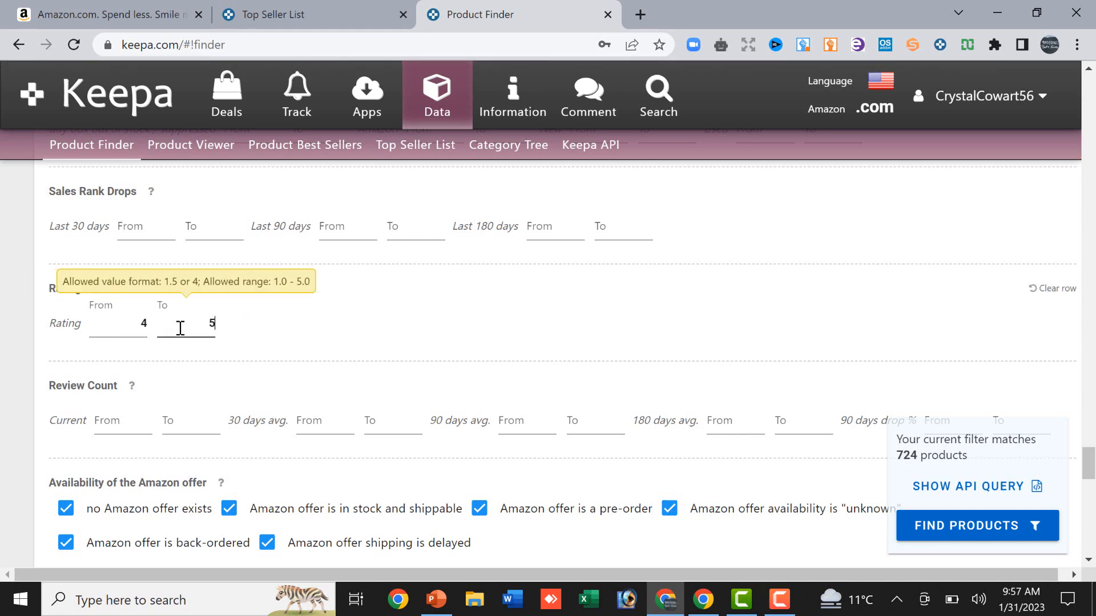
pyautogui.click(310, 371)
# - Set the minimum current Review Count to 100 and leave the upper limit empty
pyautogui.scroll(-2, 332, 358)
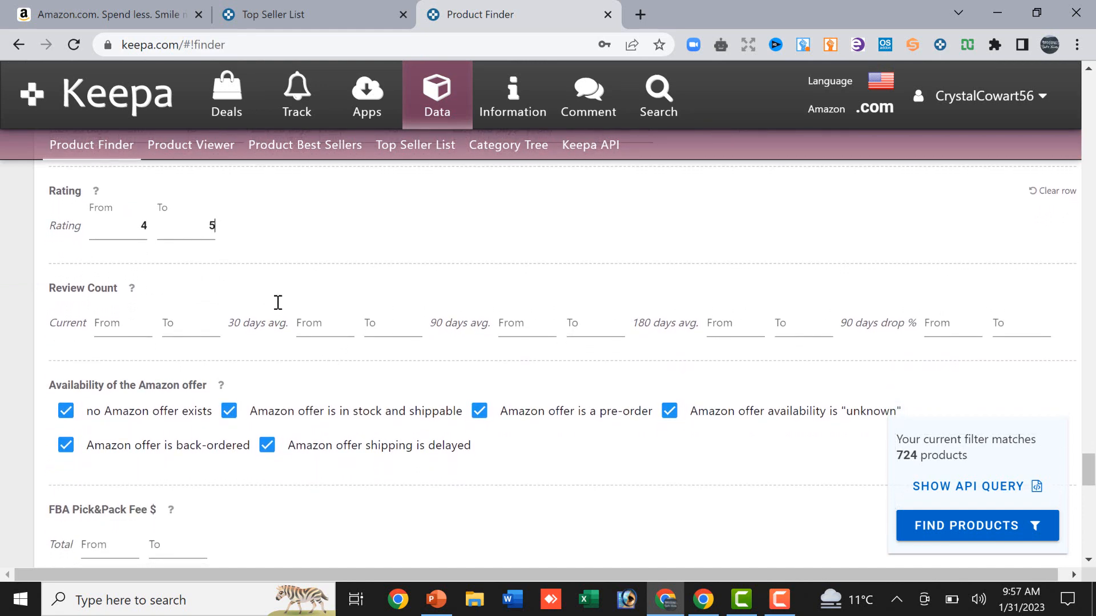
pyautogui.scroll(-1, 345, 276)
pyautogui.click(320, 306)
pyautogui.click(131, 296)
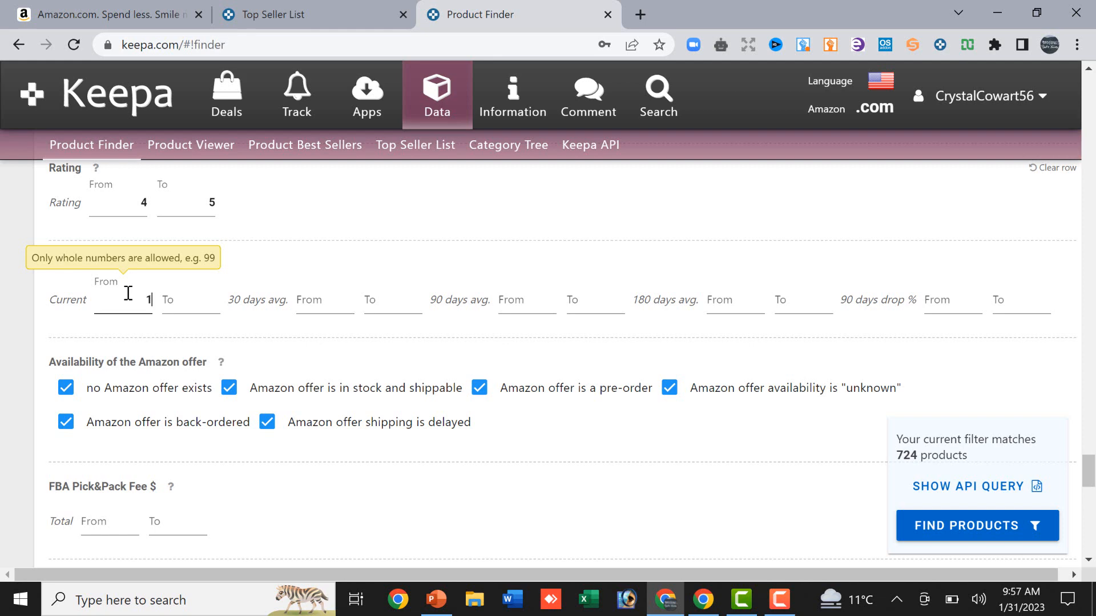
pyautogui.click(196, 292)
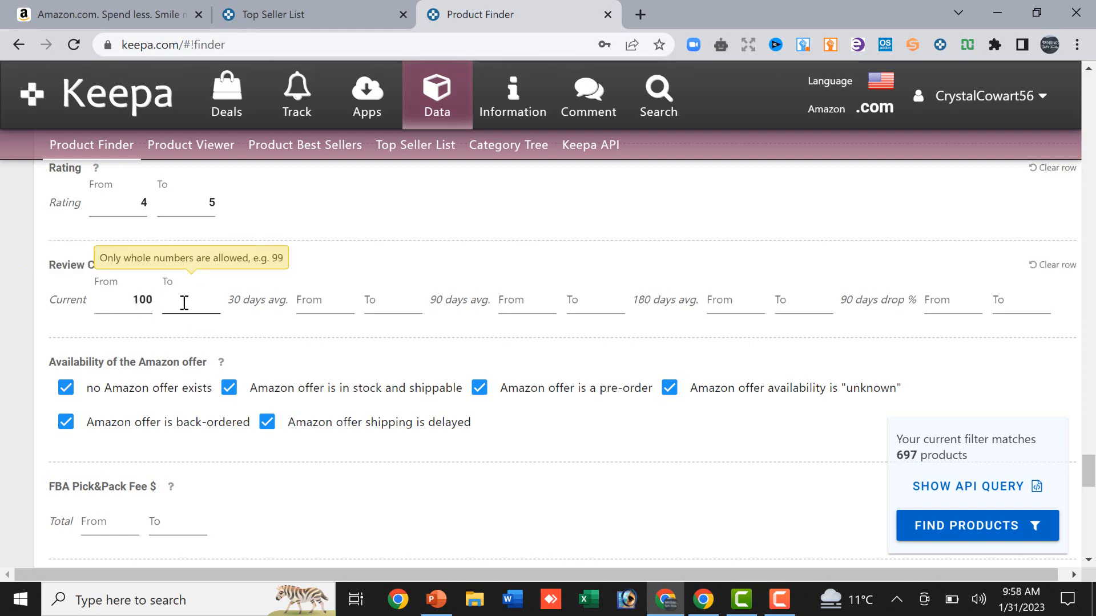
# - Exclude pre-order offers and offers that are in stock and shippable from the availability of the Amazon offer
pyautogui.scroll(-2, 184, 302)
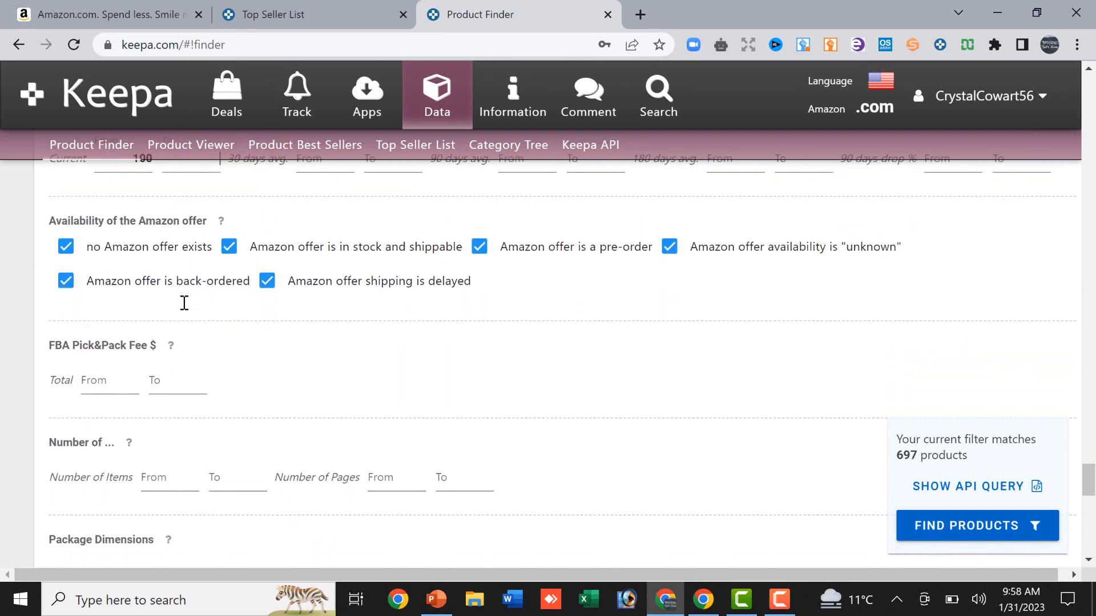
pyautogui.click(479, 248)
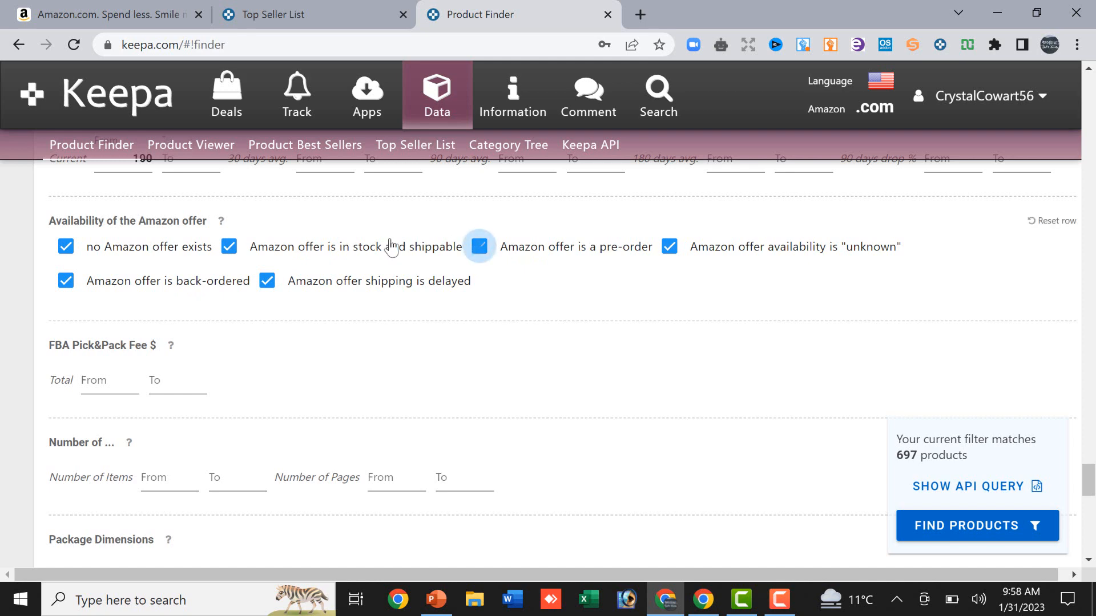
pyautogui.click(229, 247)
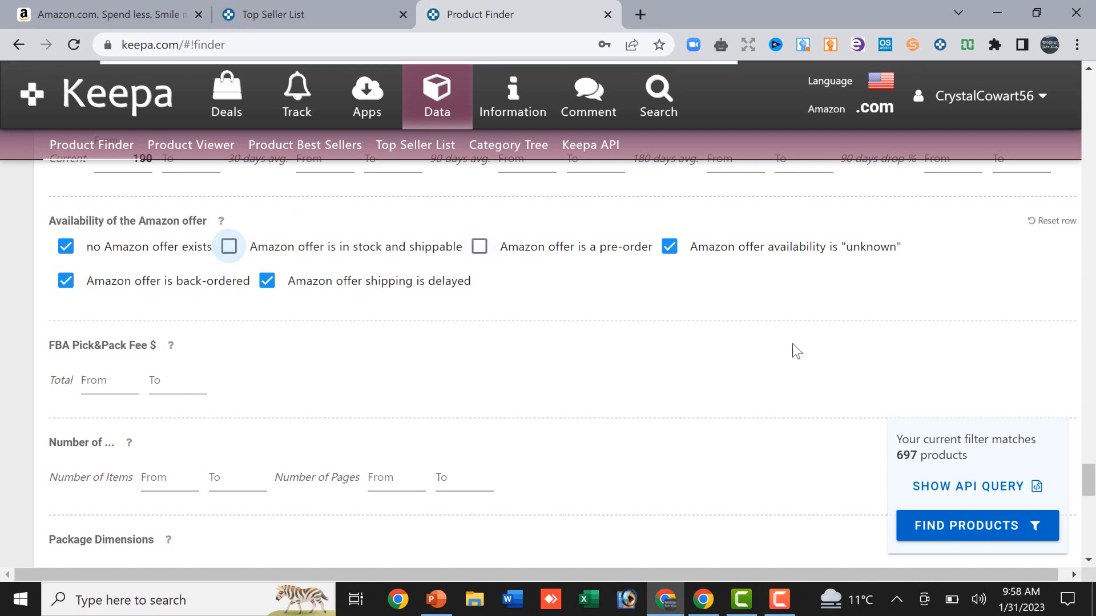
pyautogui.scroll(-2, 738, 331)
pyautogui.scroll(-1, 737, 330)
pyautogui.scroll(-1, 737, 330)
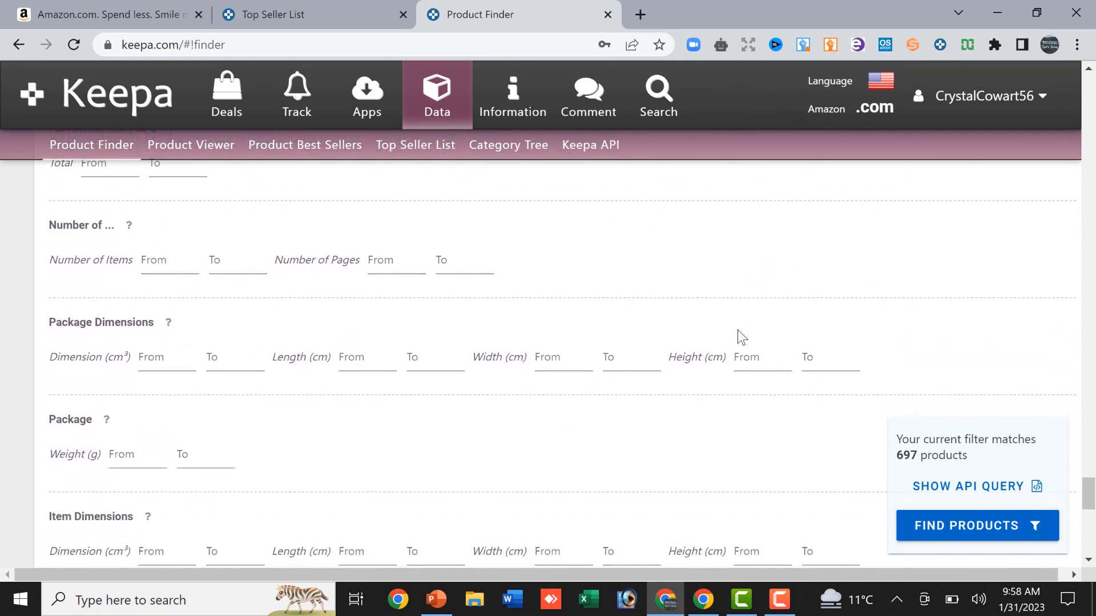
pyautogui.scroll(-2, 737, 330)
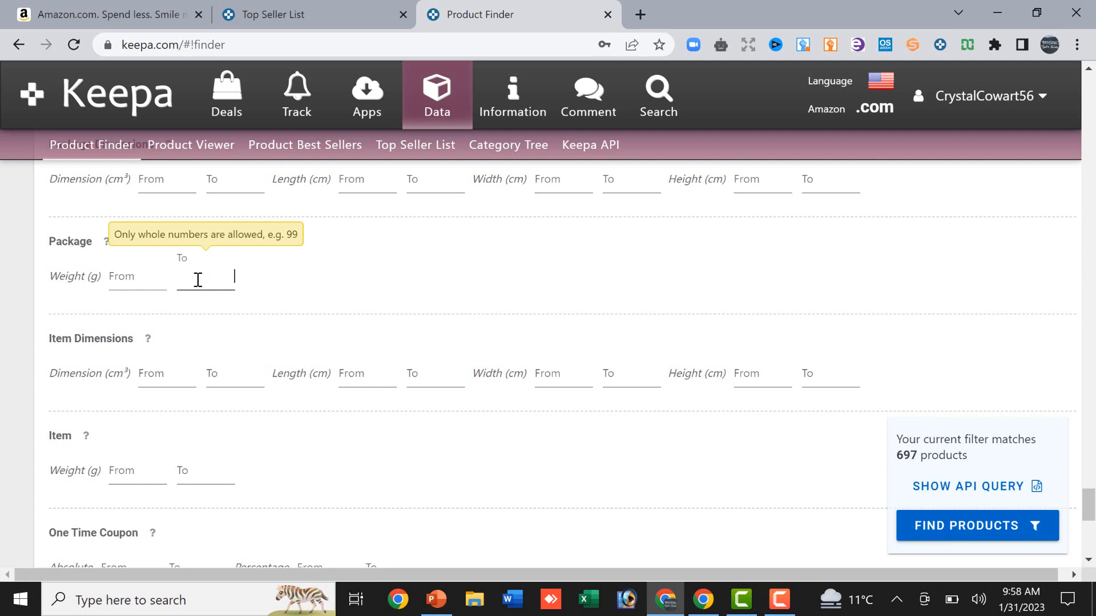
pyautogui.scroll(-4, 197, 280)
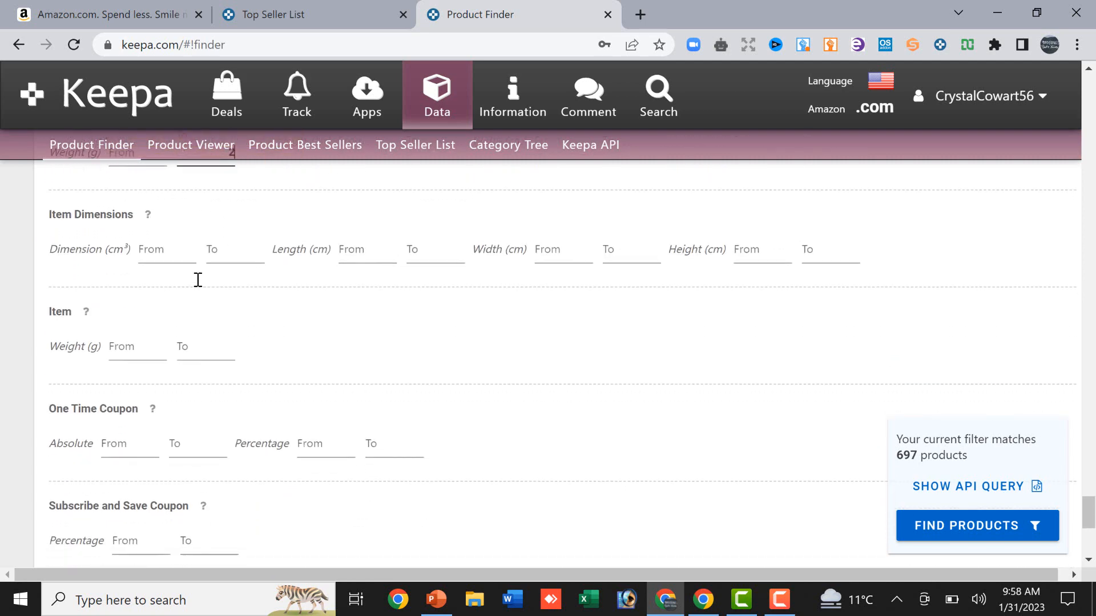
pyautogui.scroll(5, 197, 280)
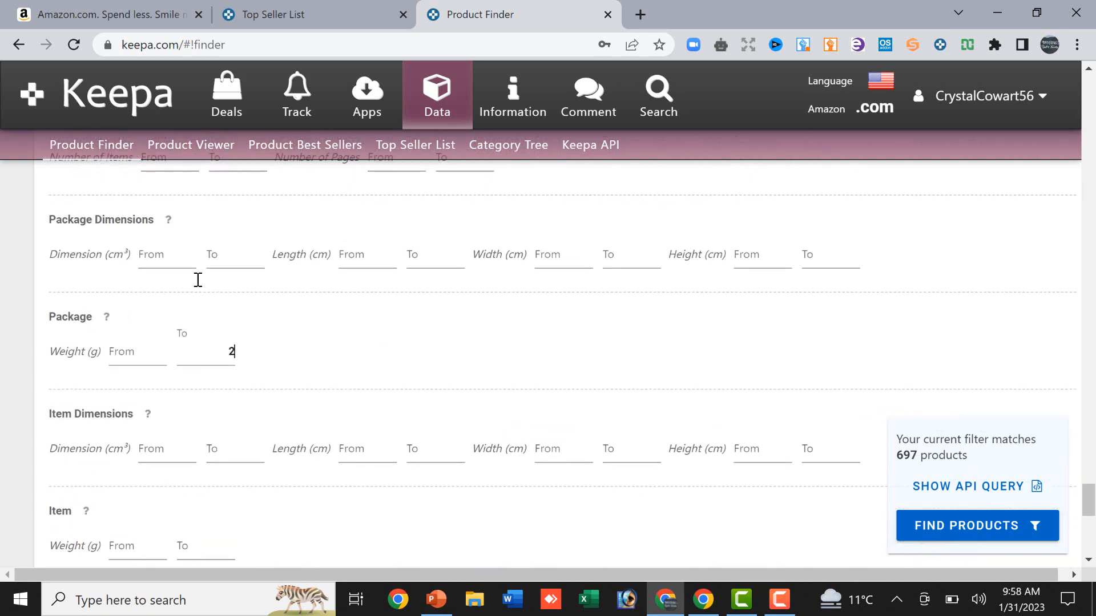
pyautogui.scroll(3, 196, 279)
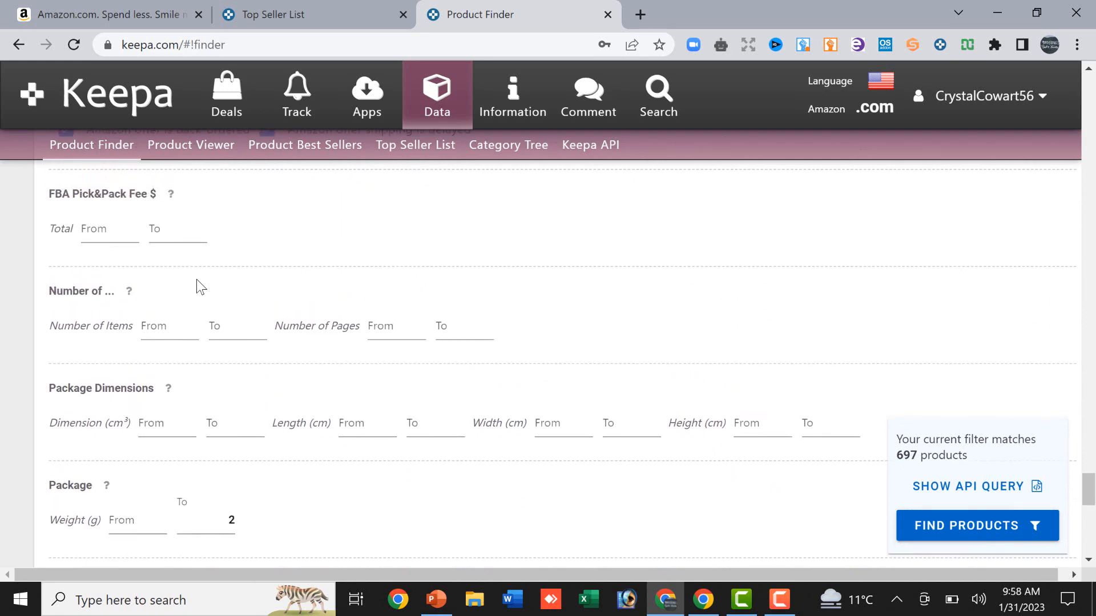
pyautogui.scroll(-3, 197, 279)
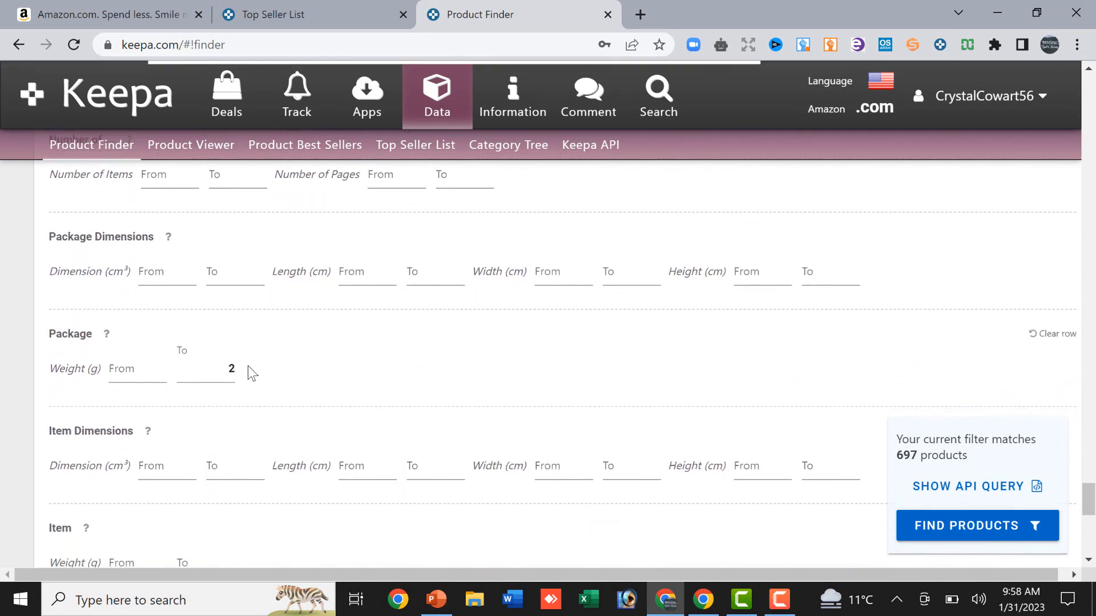
pyautogui.scroll(-2, 252, 374)
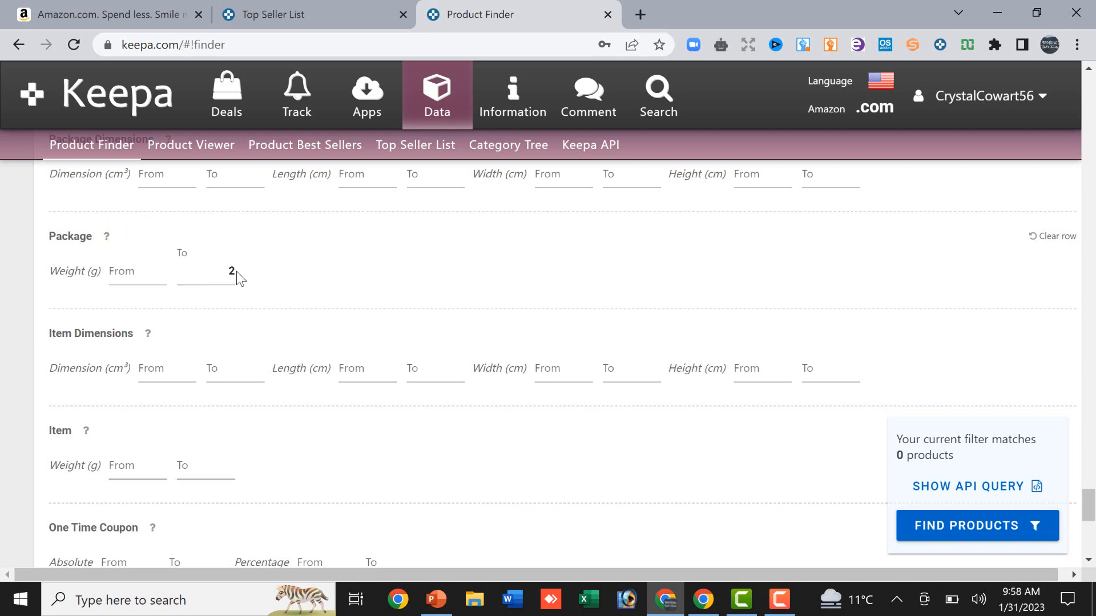
pyautogui.moveTo(227, 271); pyautogui.dragTo(273, 279)
# - Set the upper limit of the Item weight filter to 2 g
pyautogui.click(187, 464)
pyautogui.write('2')
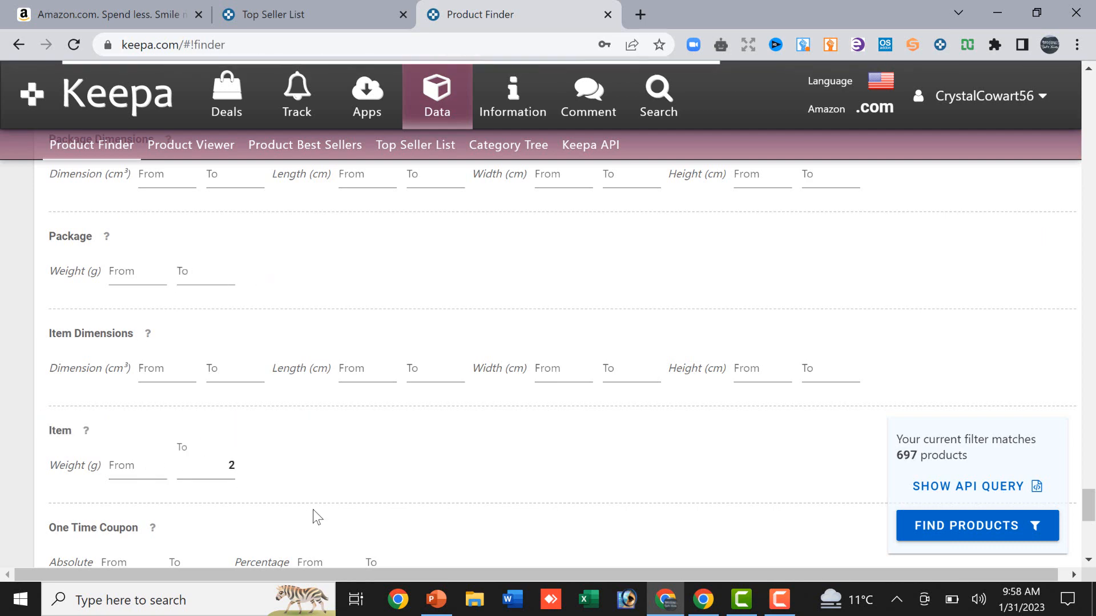
# - Set the Adult Product switch to No among the additional switches
pyautogui.scroll(-3, 312, 509)
pyautogui.scroll(-1, 313, 510)
pyautogui.scroll(-3, 312, 509)
pyautogui.scroll(-2, 313, 509)
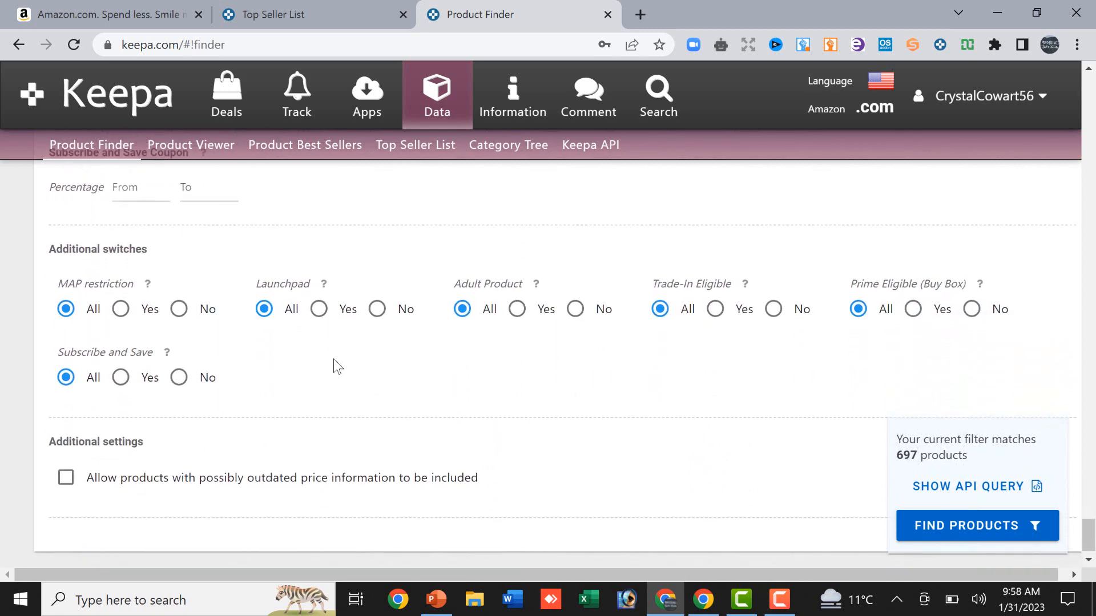
pyautogui.click(463, 309)
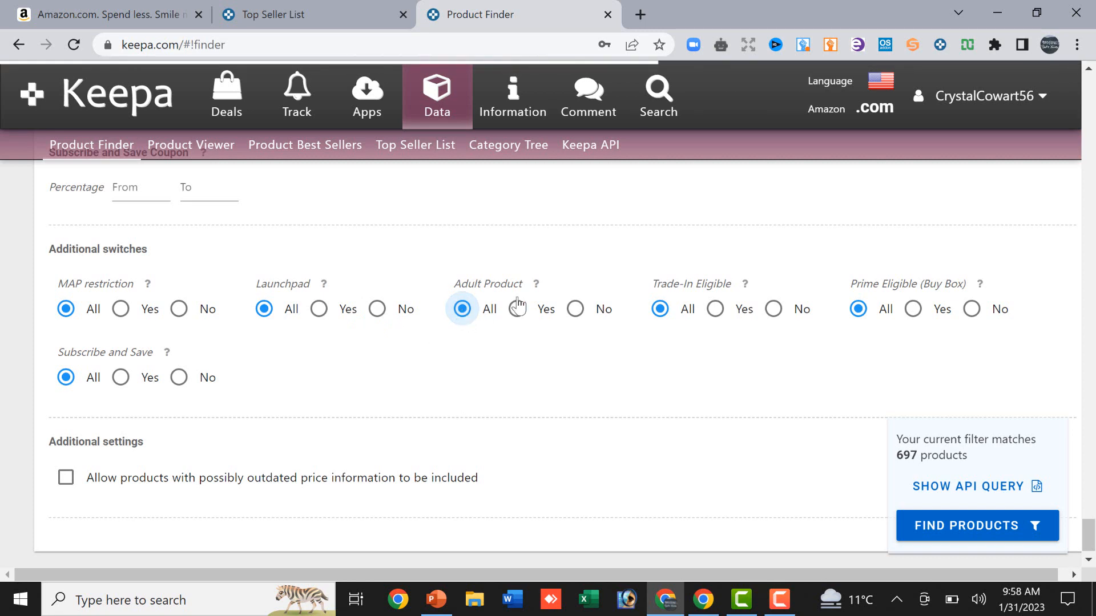
pyautogui.click(576, 310)
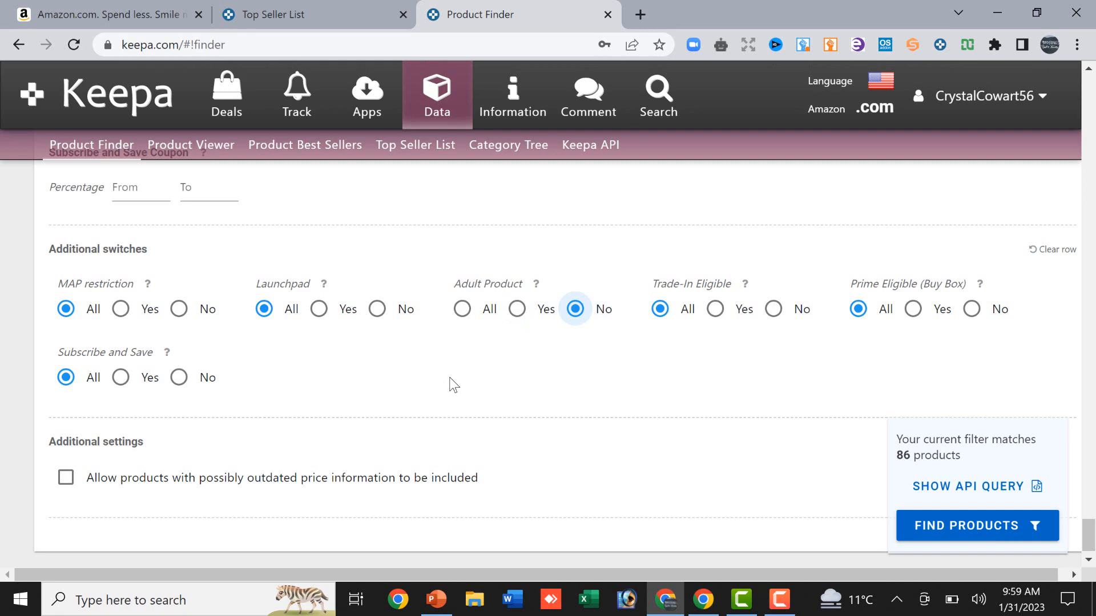
# - Review the configured filter sections, including Buy Box Seller, Offer Counts, the price rows and the root category
pyautogui.scroll(-1, 454, 384)
pyautogui.scroll(6, 454, 385)
pyautogui.scroll(15, 454, 384)
pyautogui.scroll(15, 454, 385)
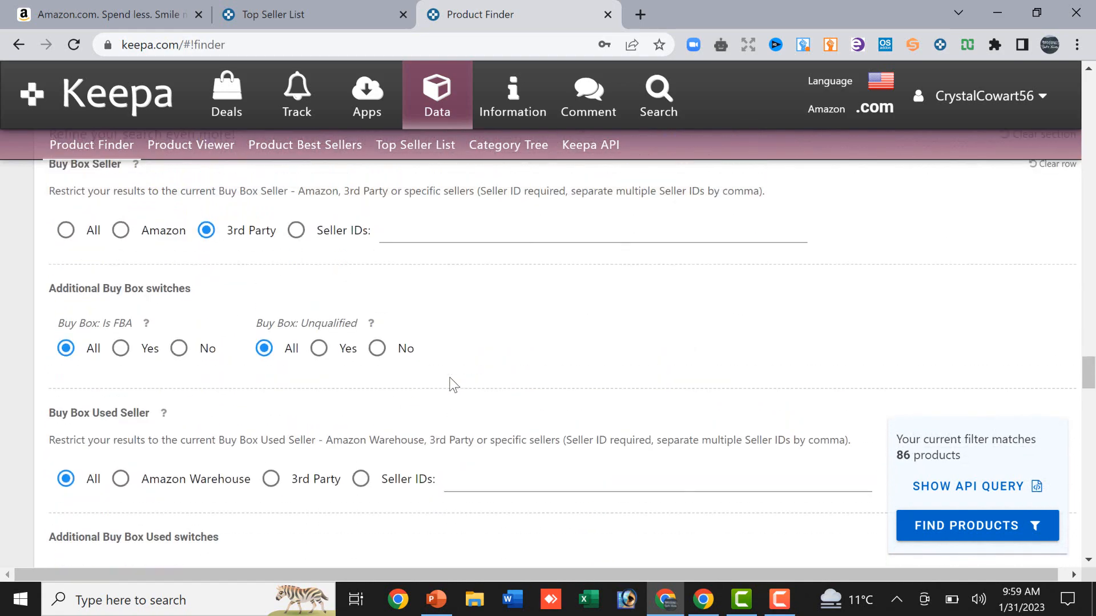
pyautogui.scroll(6, 454, 384)
pyautogui.scroll(-3, 453, 384)
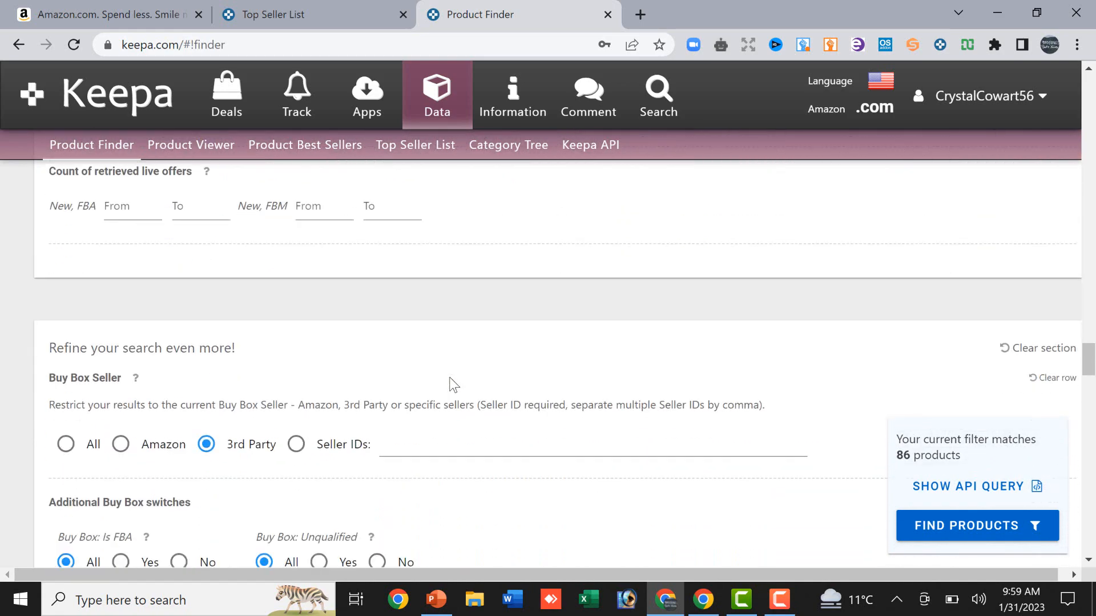
pyautogui.scroll(10, 454, 384)
pyautogui.scroll(1, 454, 384)
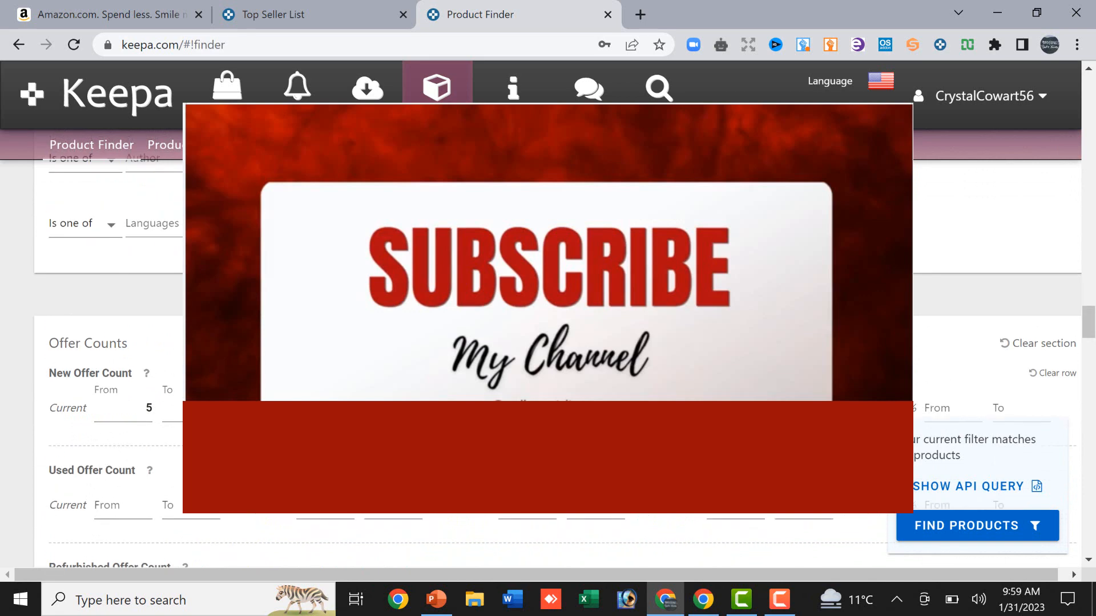
pyautogui.scroll(10, 454, 384)
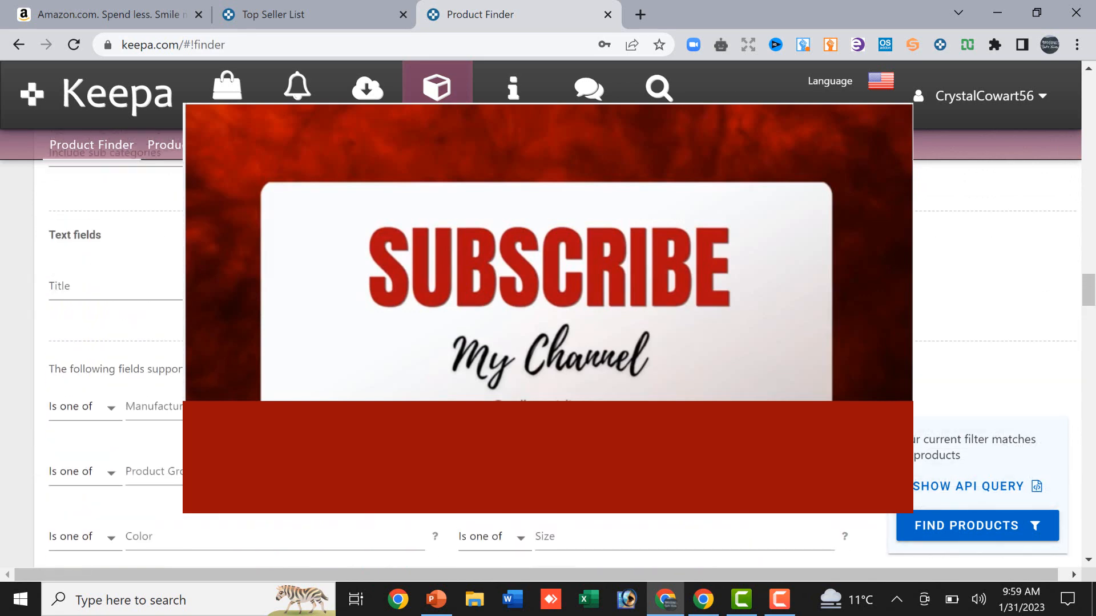
pyautogui.scroll(5, 454, 385)
pyautogui.scroll(-15, 453, 385)
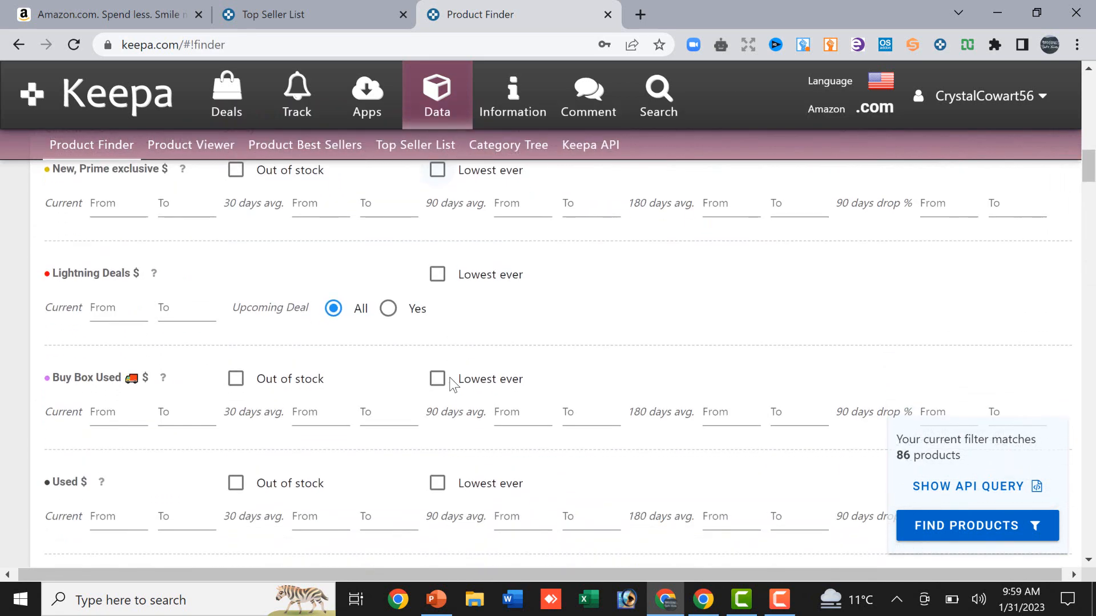
pyautogui.scroll(-6, 454, 384)
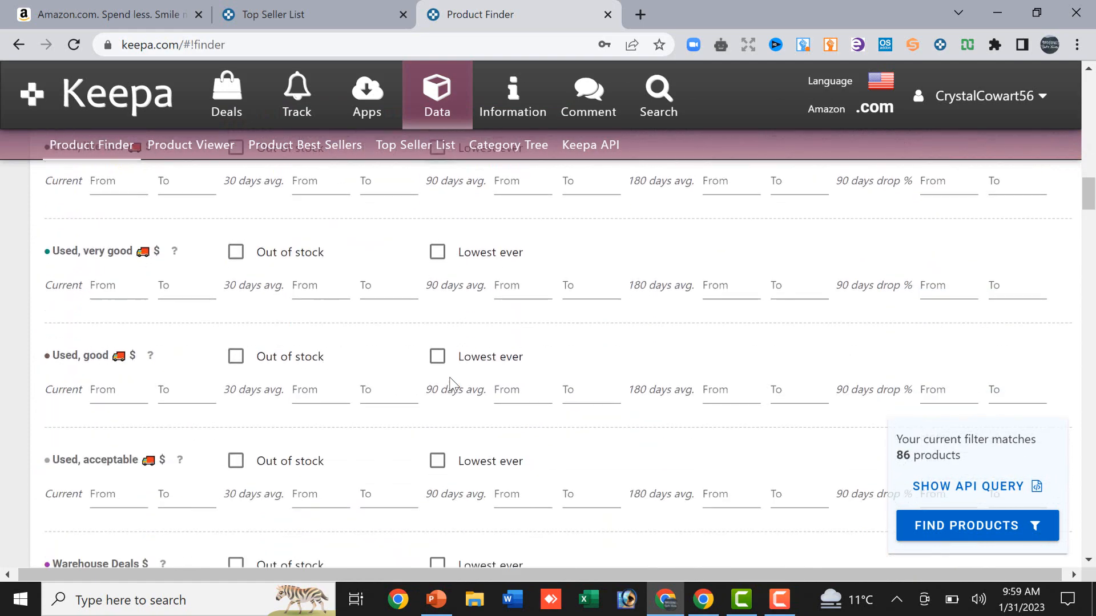
pyautogui.scroll(-14, 453, 384)
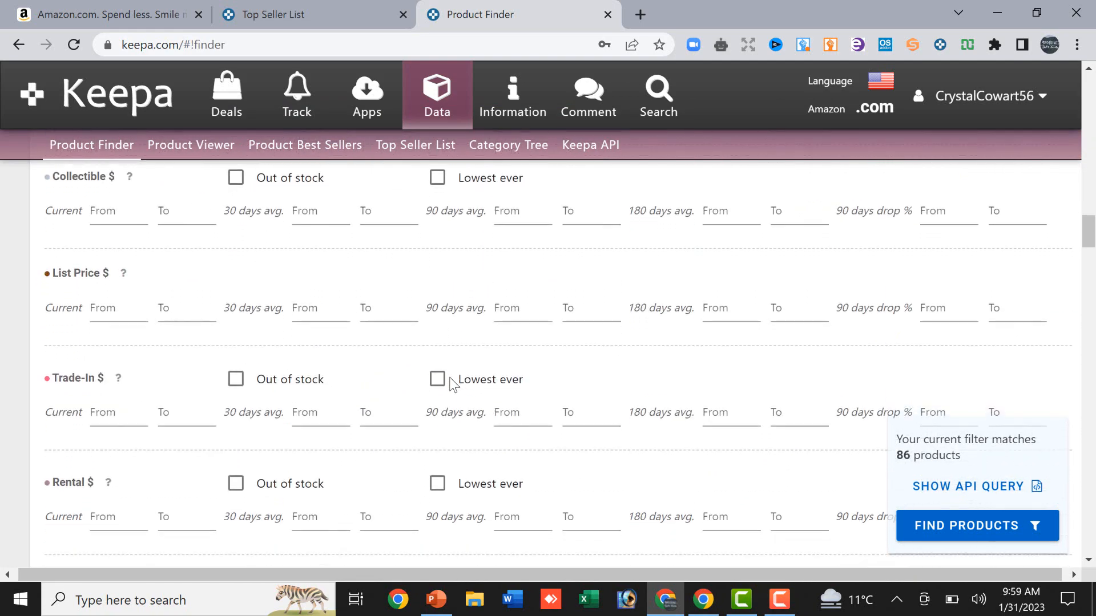
pyautogui.scroll(-10, 454, 384)
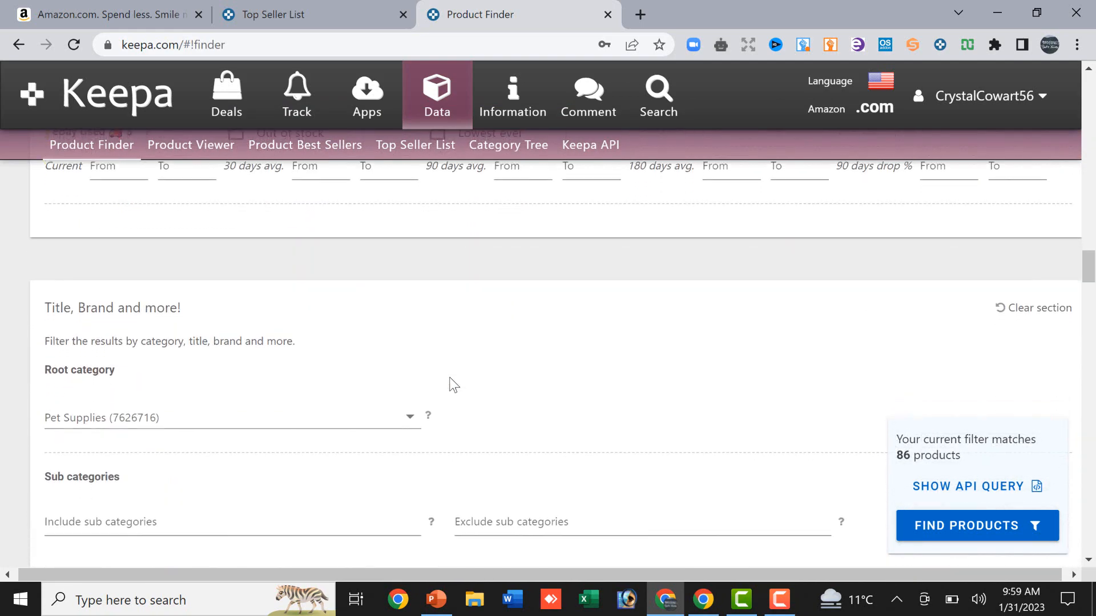
pyautogui.scroll(-1, 454, 385)
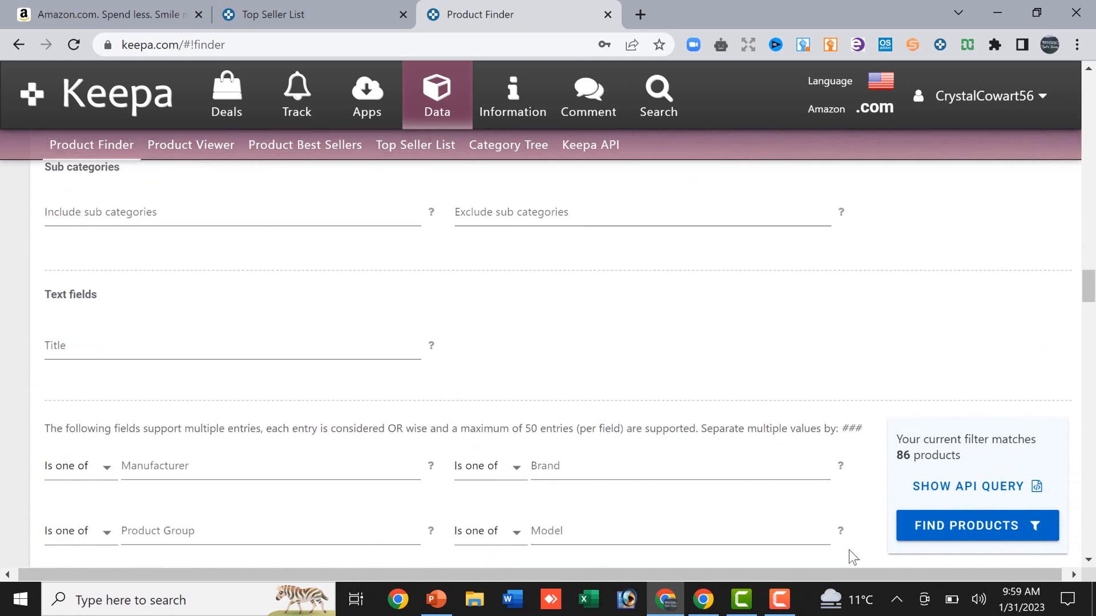
pyautogui.click(785, 609)
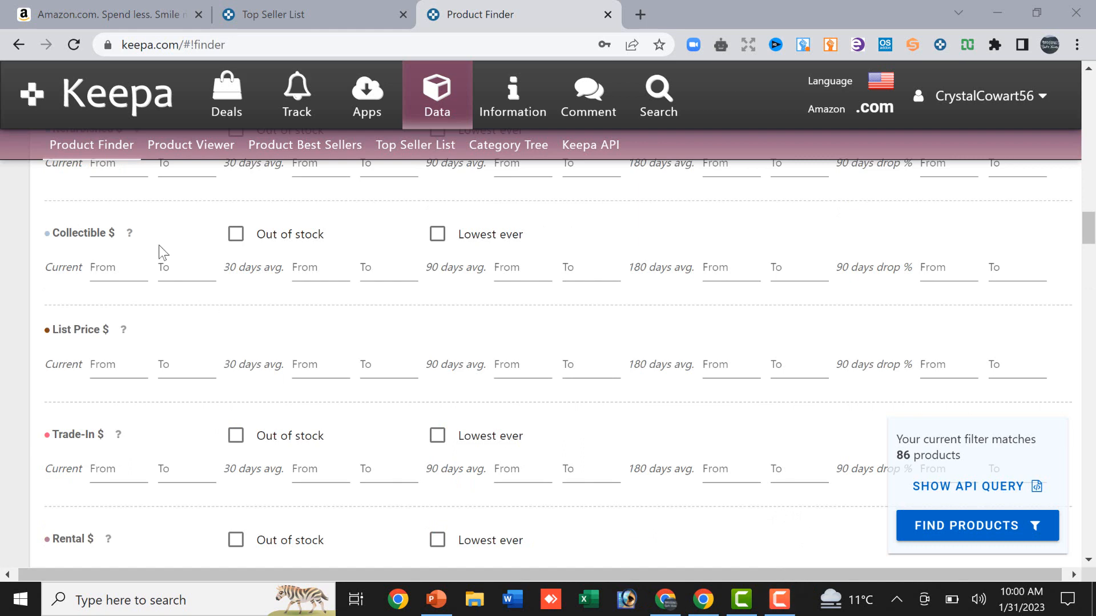
# - Set the current List Price range from 20 to 70 dollars and find the matching products
pyautogui.click(114, 368)
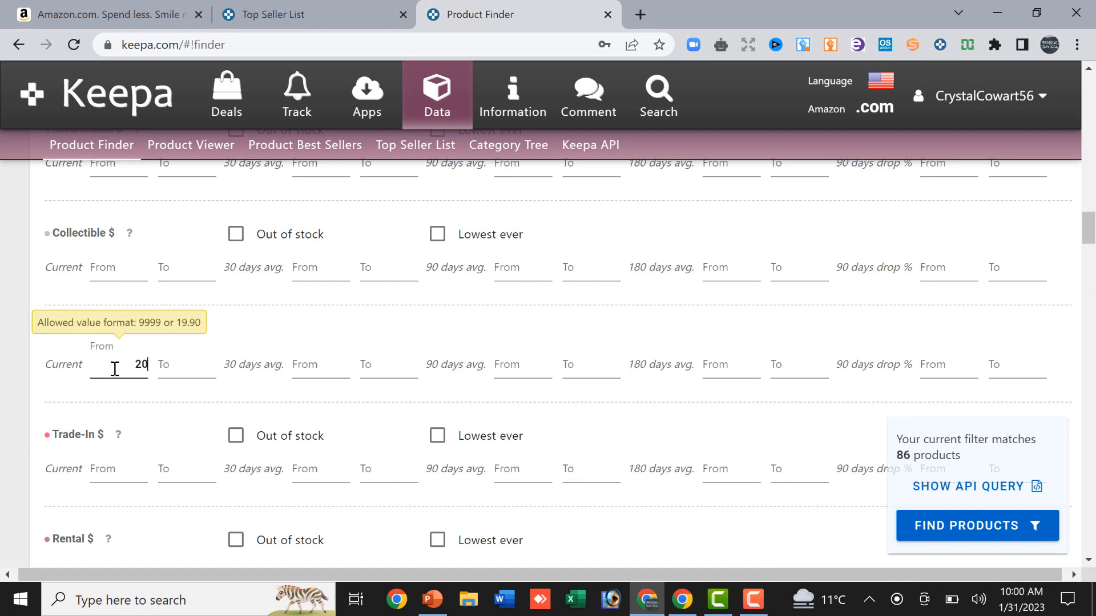
pyautogui.click(188, 367)
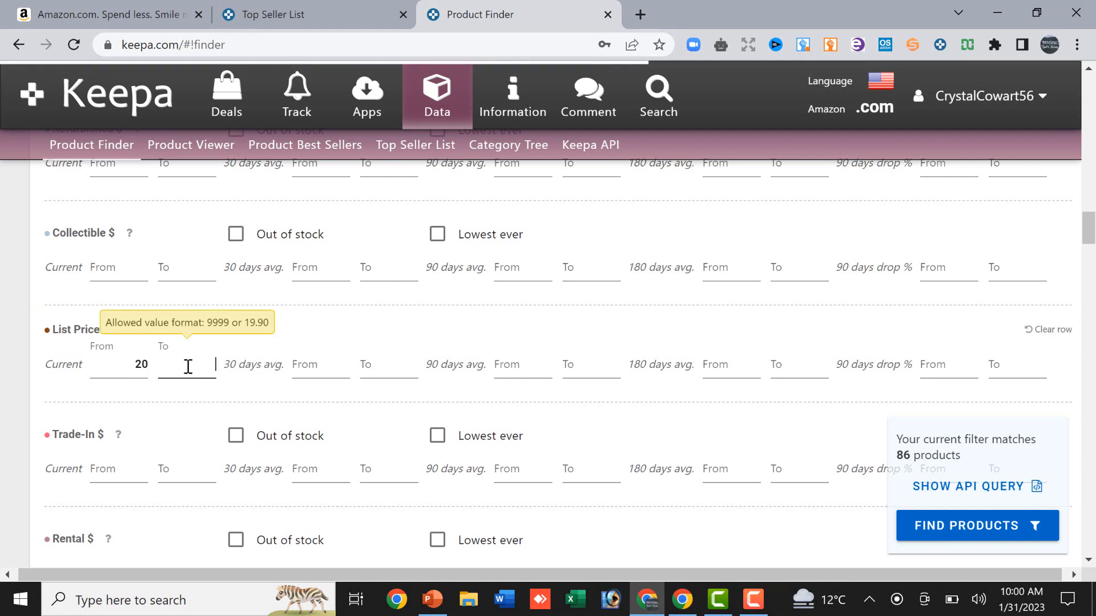
pyautogui.write('70')
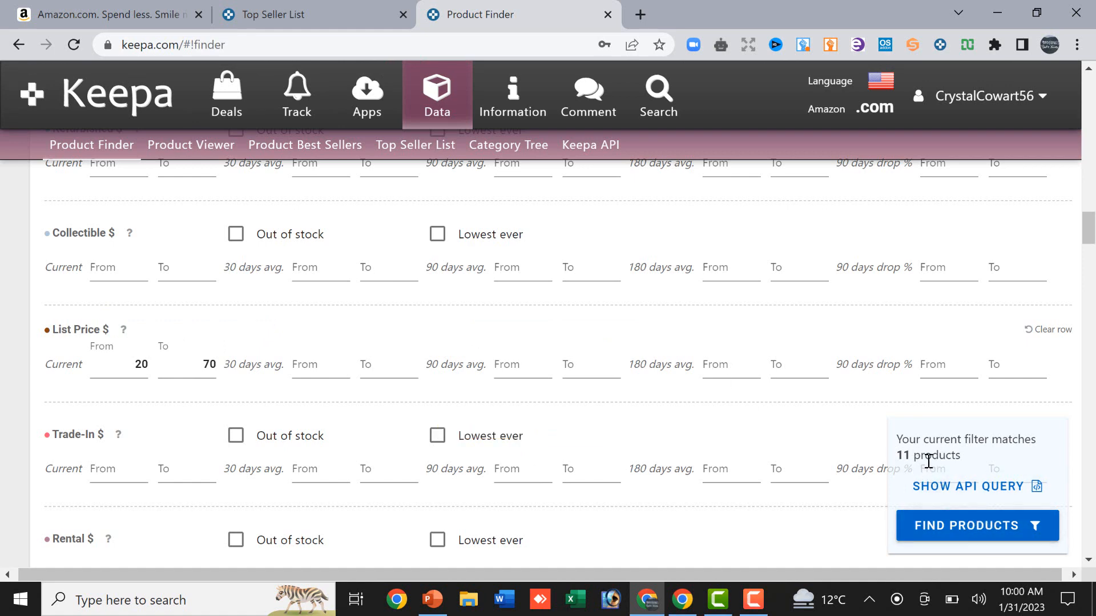
pyautogui.click(970, 537)
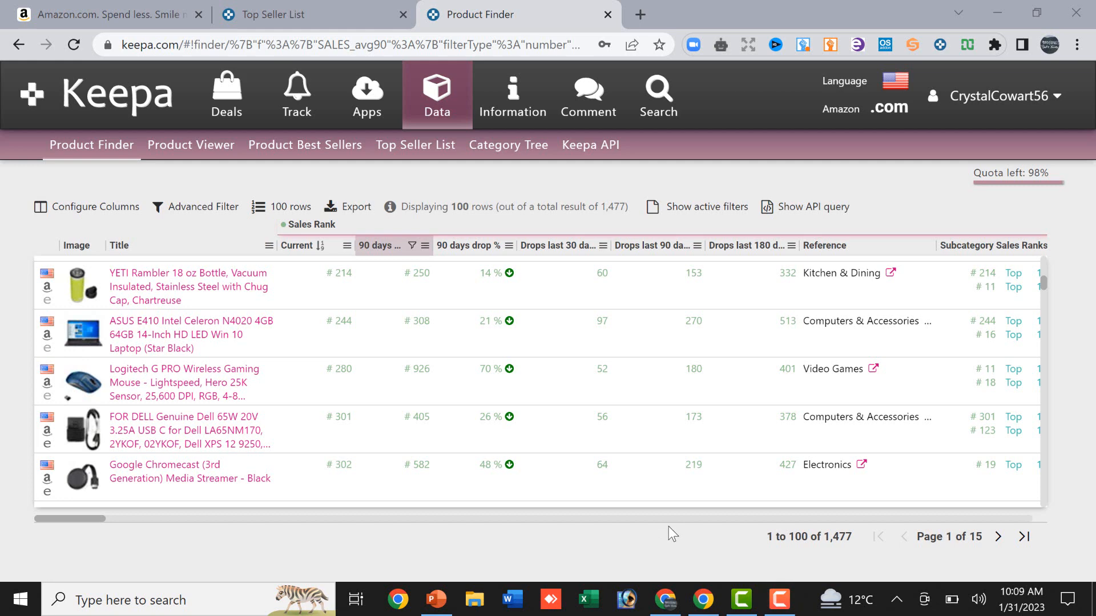
# - Preview the product images of several results, including the YETI bottle, Google Chromecast and Nintendo Animal Crossing
pyautogui.moveTo(86, 293)
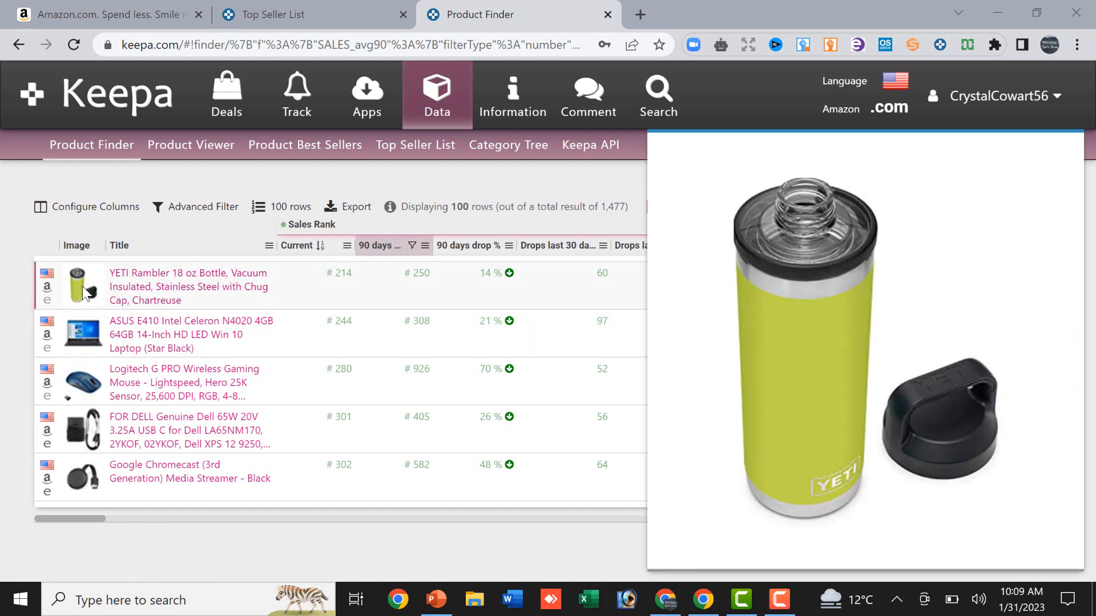
pyautogui.moveTo(84, 479)
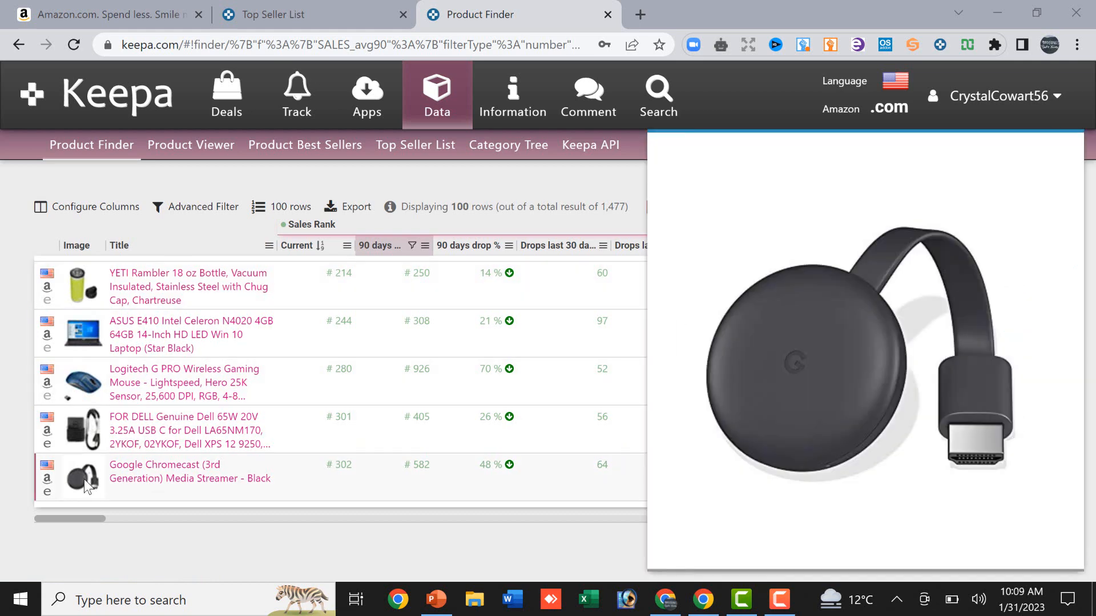
pyautogui.scroll(-3, 84, 480)
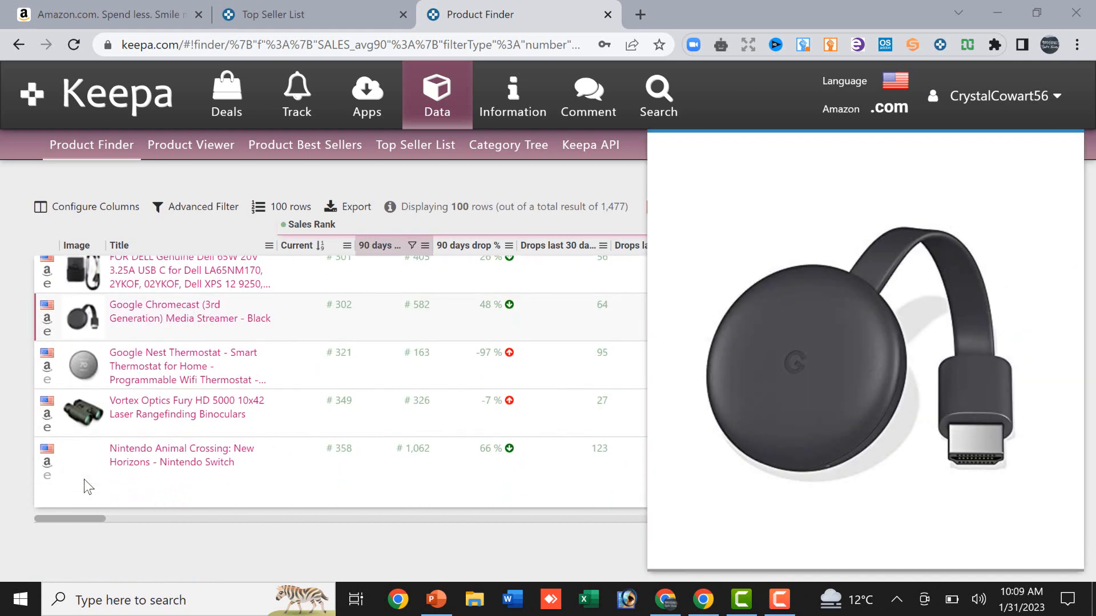
pyautogui.moveTo(81, 456)
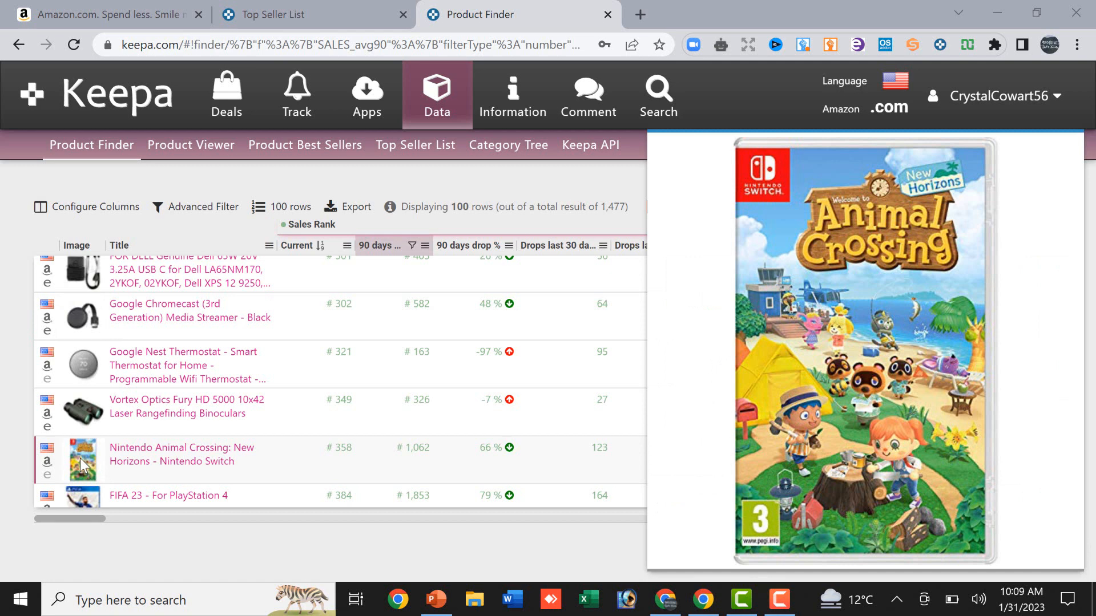
pyautogui.scroll(-2, 80, 458)
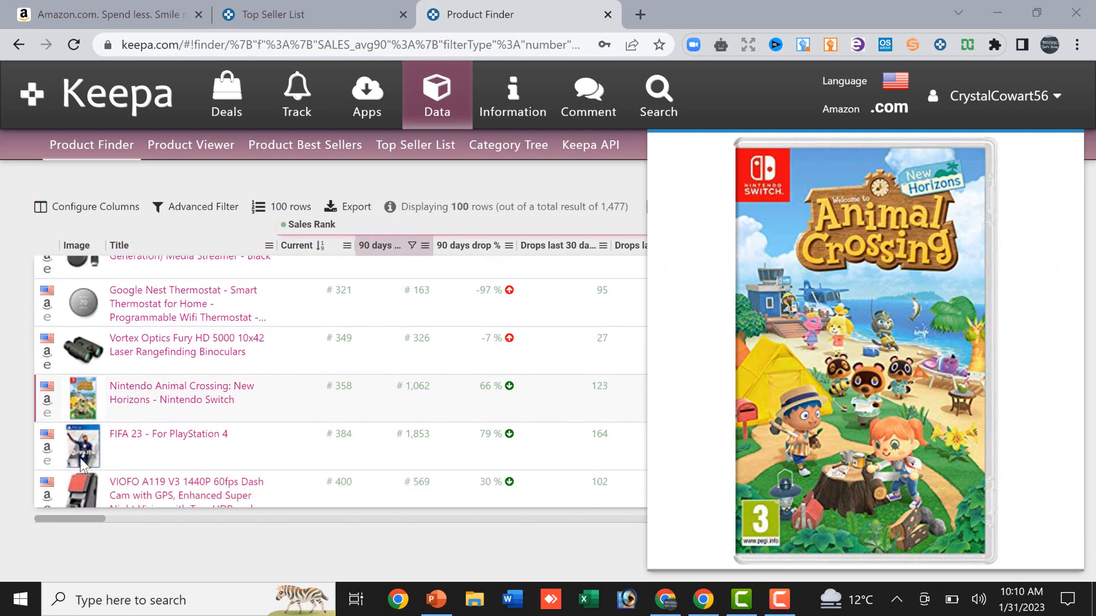
pyautogui.scroll(5, 80, 457)
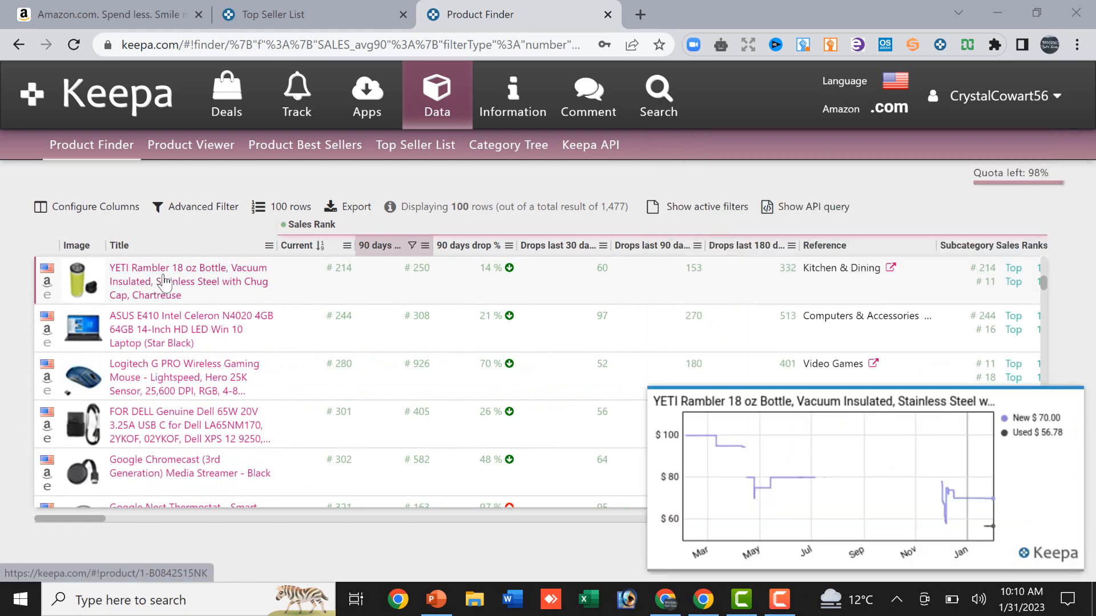
# - Open the YETI Rambler 18 oz Bottle on Amazon in a new tab and return to the Product Finder results
pyautogui.rightClick(165, 281)
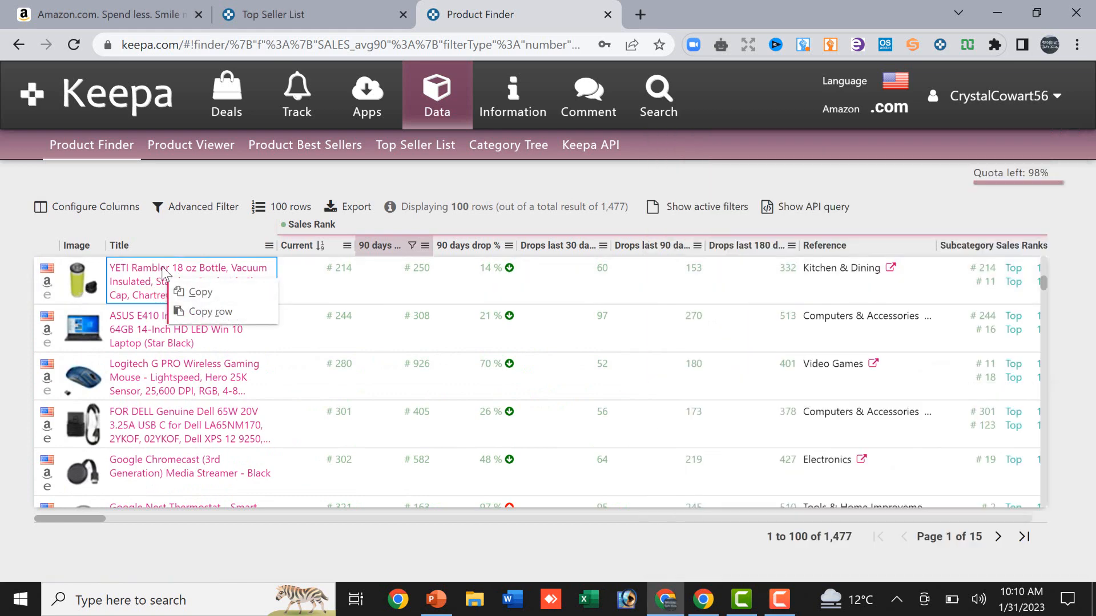
pyautogui.click(48, 290)
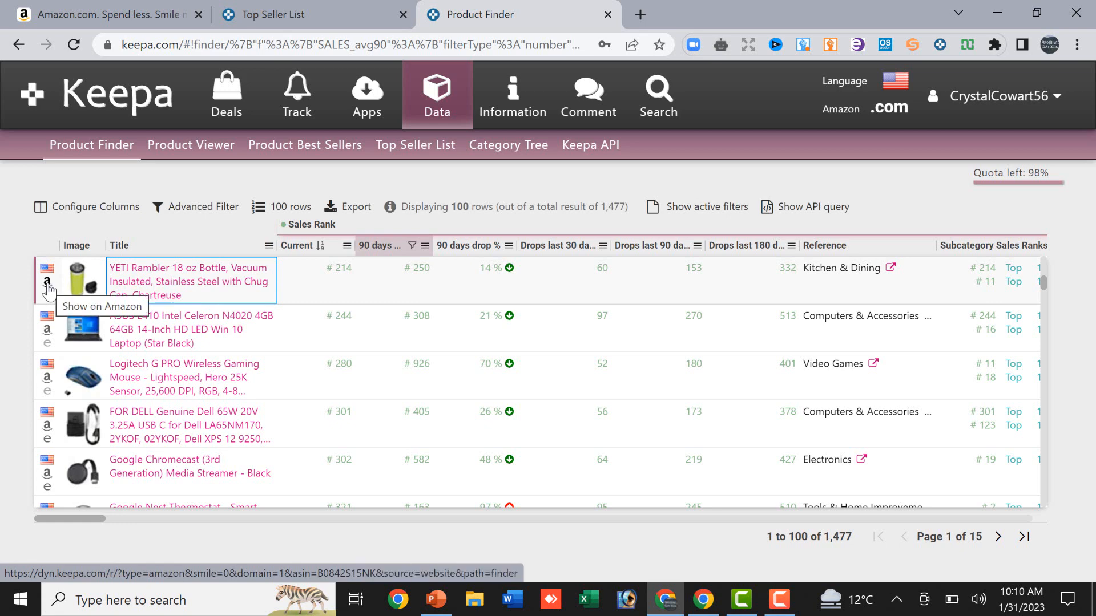
pyautogui.click(49, 290)
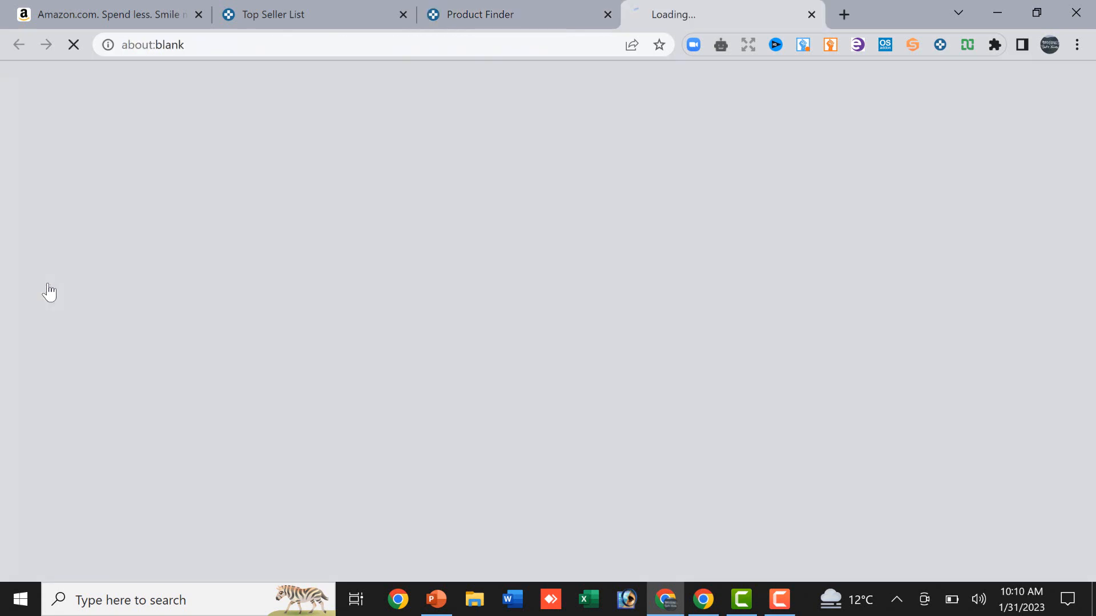
pyautogui.click(522, 15)
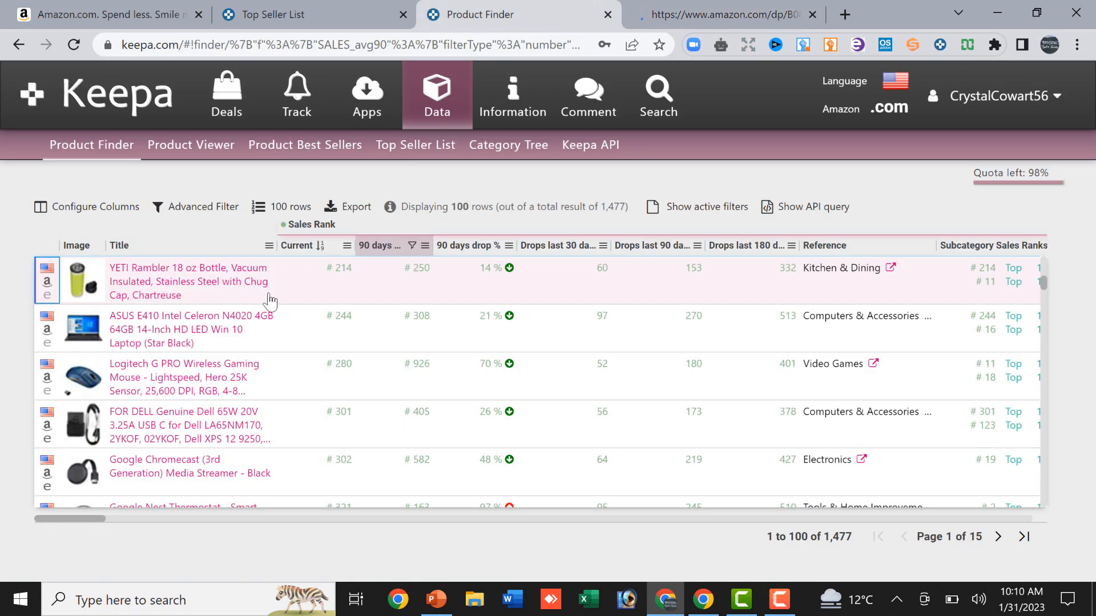
pyautogui.scroll(-2, 222, 340)
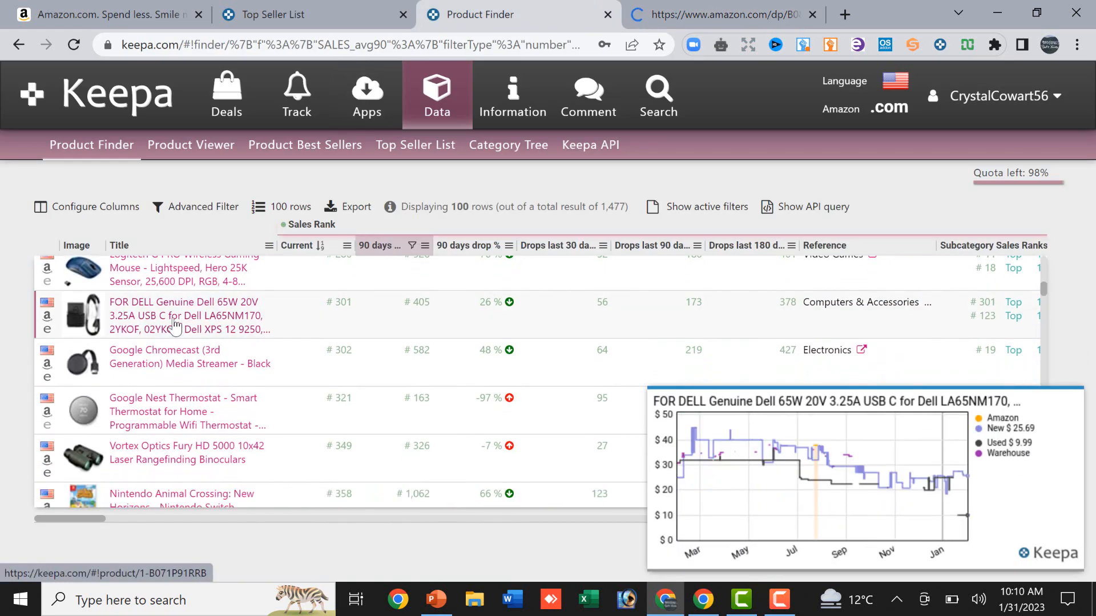
# - Open the FOR DELL Genuine 65W USB C charger on Amazon in a new tab and return to the Product Finder results
pyautogui.moveTo(83, 313)
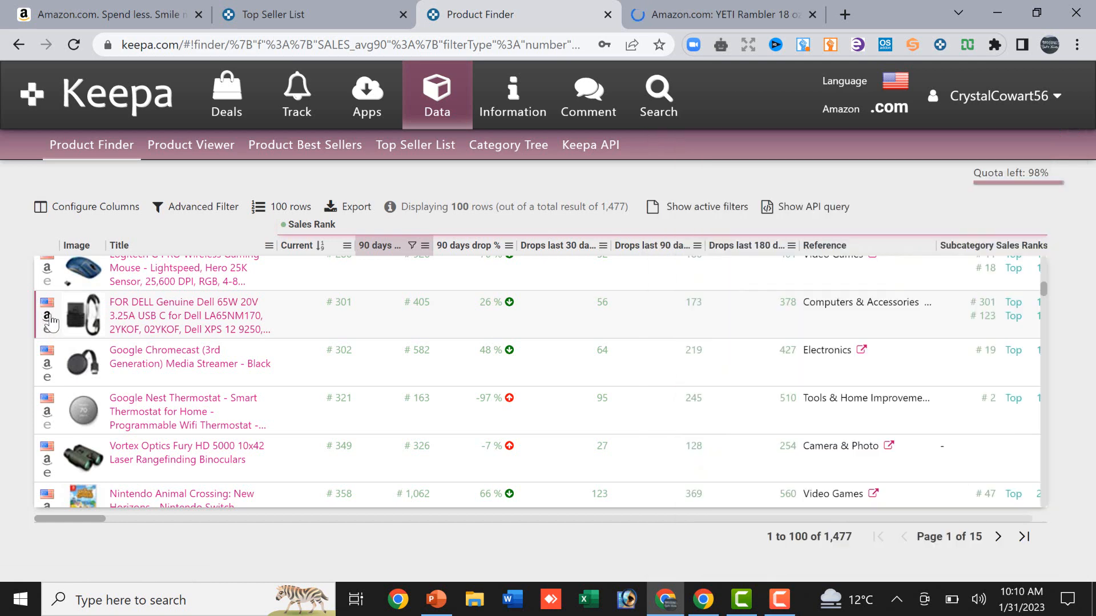
pyautogui.click(51, 316)
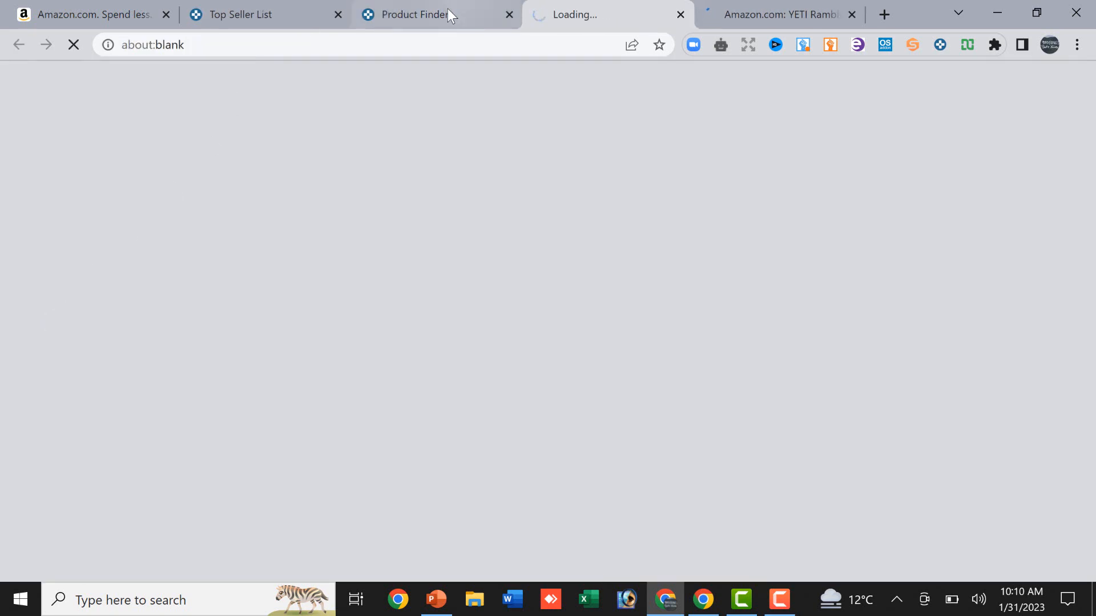
pyautogui.click(432, 13)
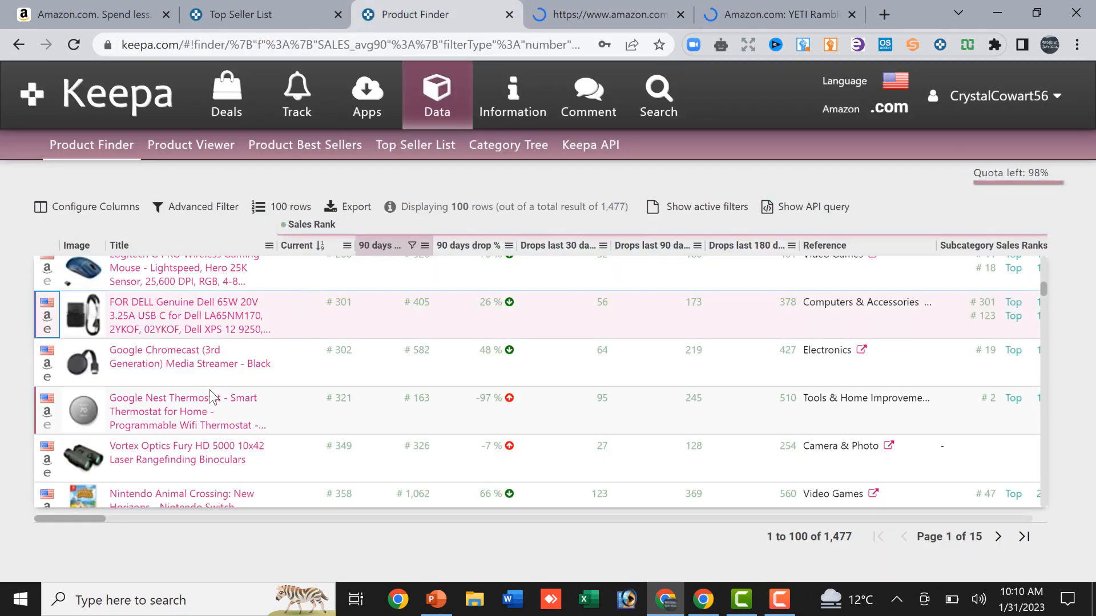
# - Preview the product images of further results, including Wish You Were Here, Valve Steam Deck, the Lutron dimmer switch and Vortex Razor binoculars
pyautogui.scroll(-4, 210, 394)
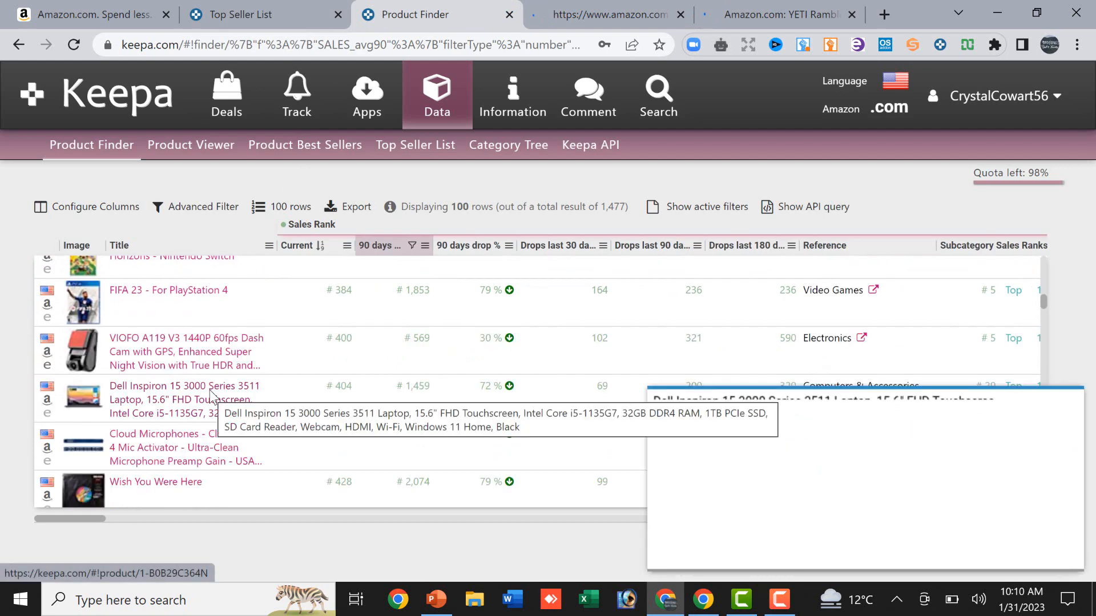
pyautogui.scroll(-1, 130, 388)
pyautogui.moveTo(80, 393)
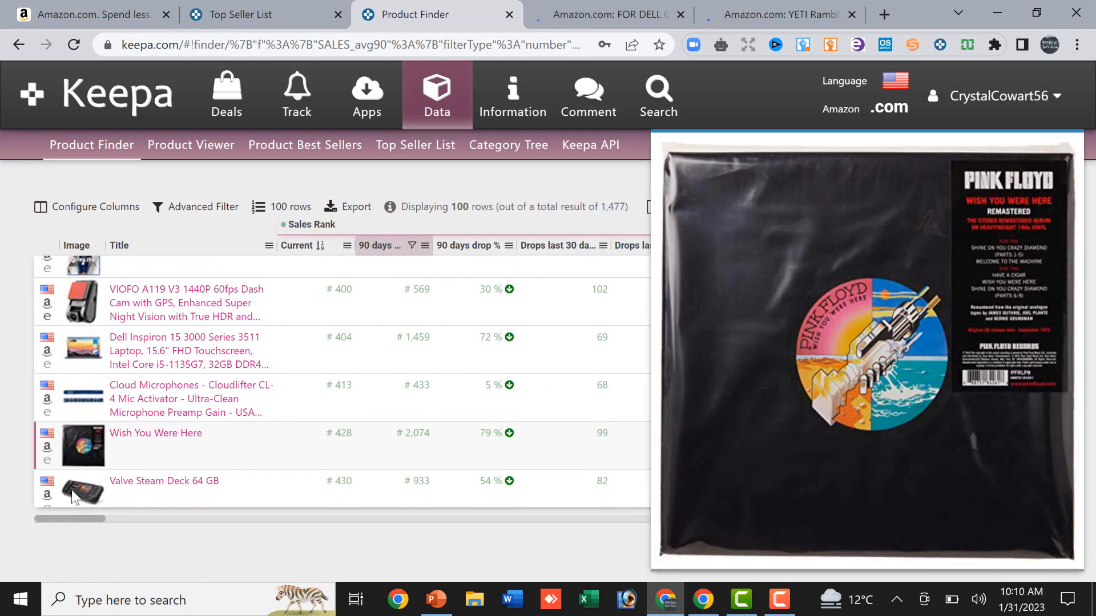
pyautogui.scroll(-1, 71, 490)
pyautogui.scroll(-1, 70, 491)
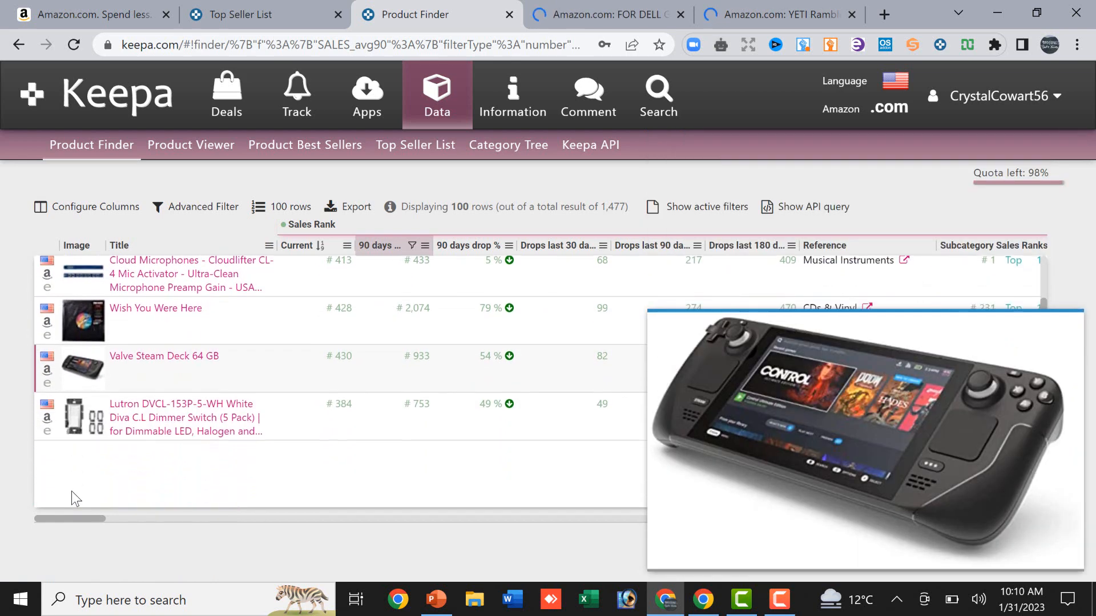
pyautogui.moveTo(76, 427)
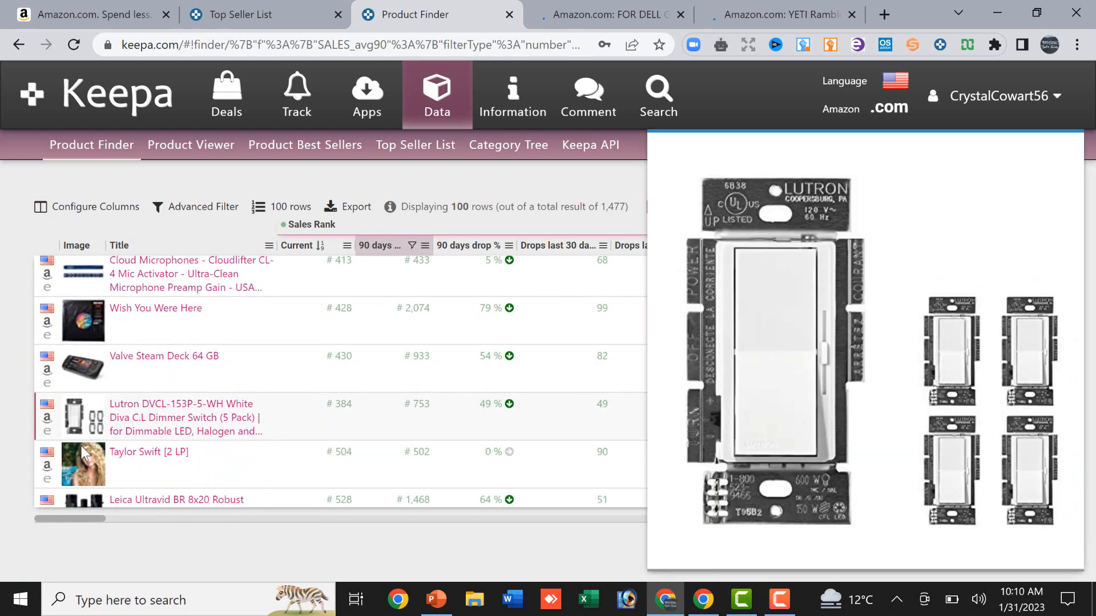
pyautogui.scroll(-2, 88, 474)
pyautogui.scroll(-2, 88, 474)
pyautogui.scroll(-3, 88, 473)
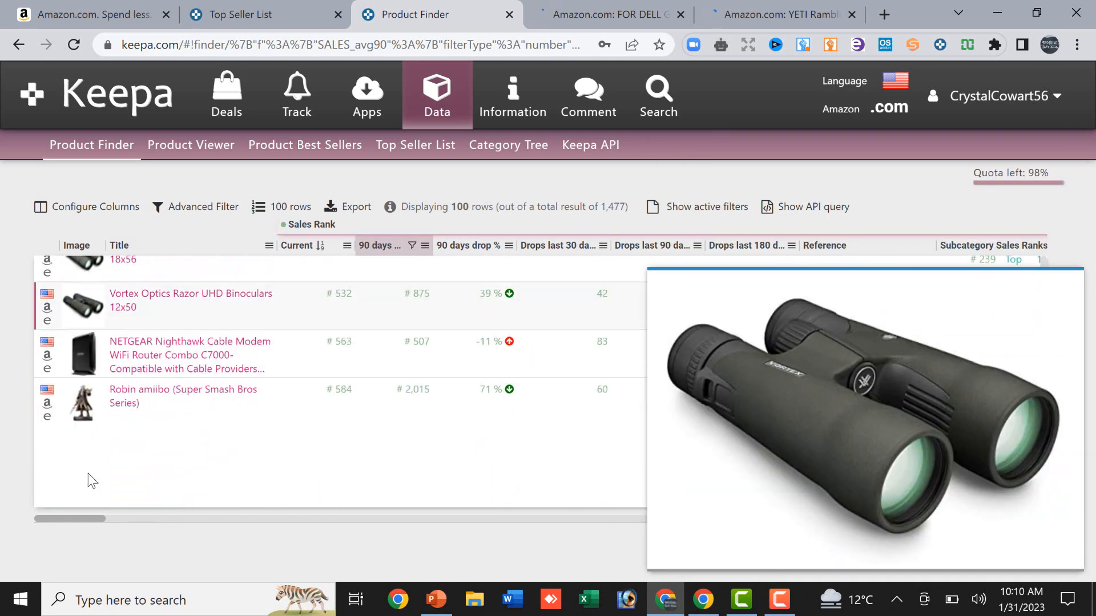
pyautogui.scroll(2, 325, 411)
pyautogui.scroll(-3, 328, 412)
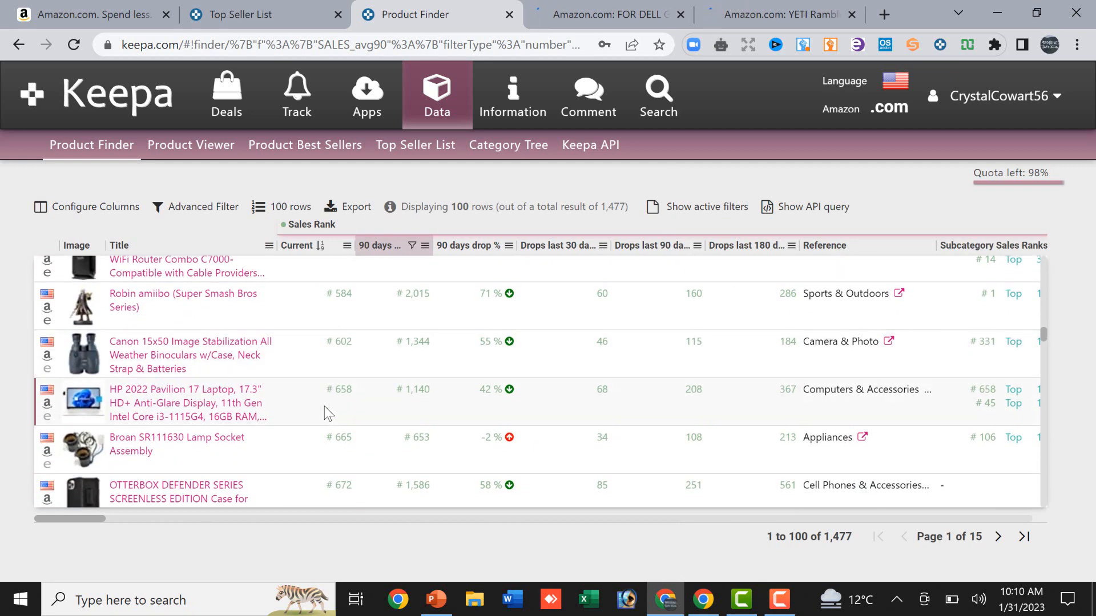
# - Examine the lower-ranked results and the price history of the Nintendo Super Smash Bros. Ultimate Edition Pro Controller
pyautogui.scroll(-5, 328, 412)
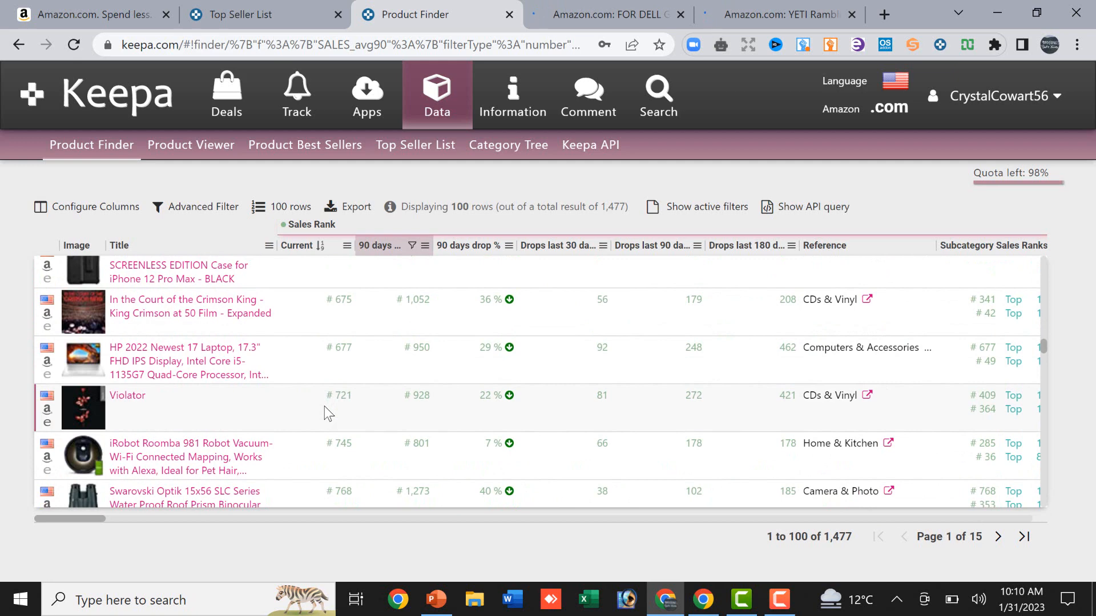
pyautogui.scroll(-2, 329, 412)
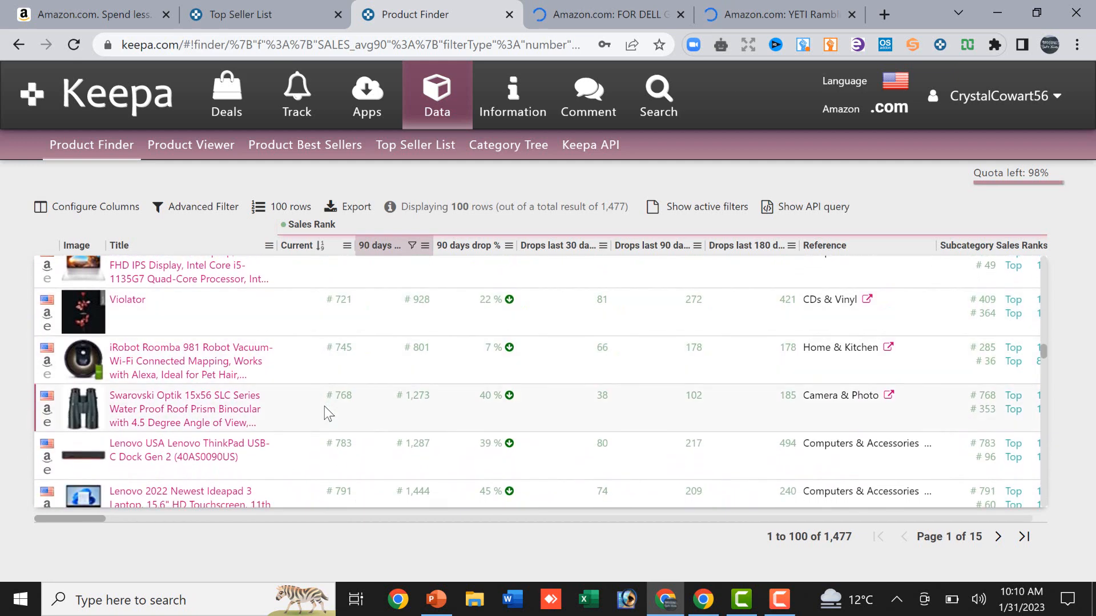
pyautogui.scroll(-2, 328, 412)
pyautogui.scroll(-5, 328, 412)
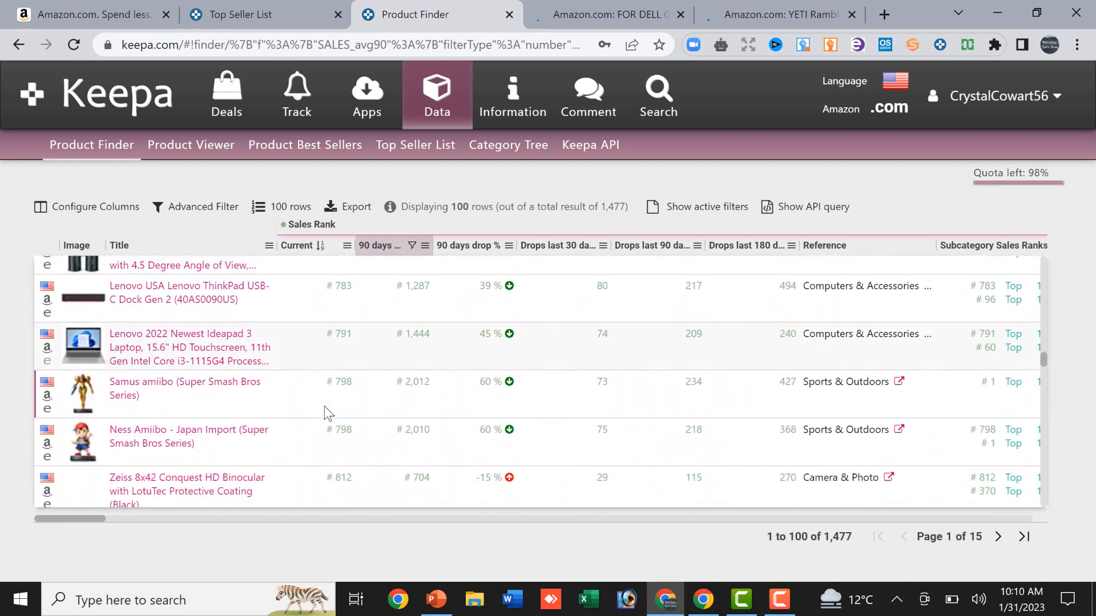
pyautogui.scroll(-3, 329, 412)
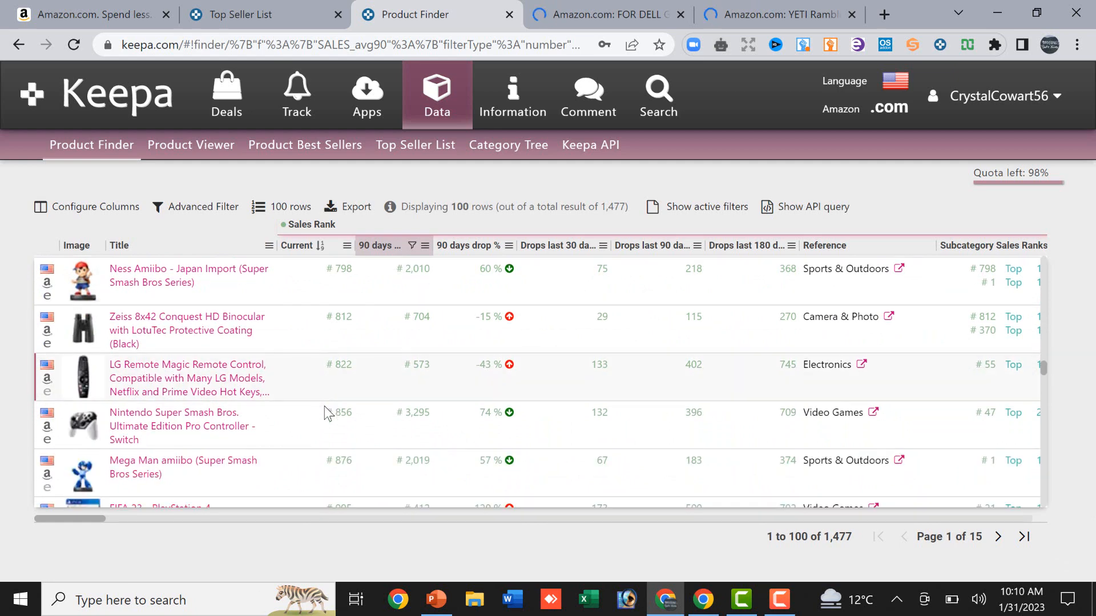
pyautogui.moveTo(159, 337)
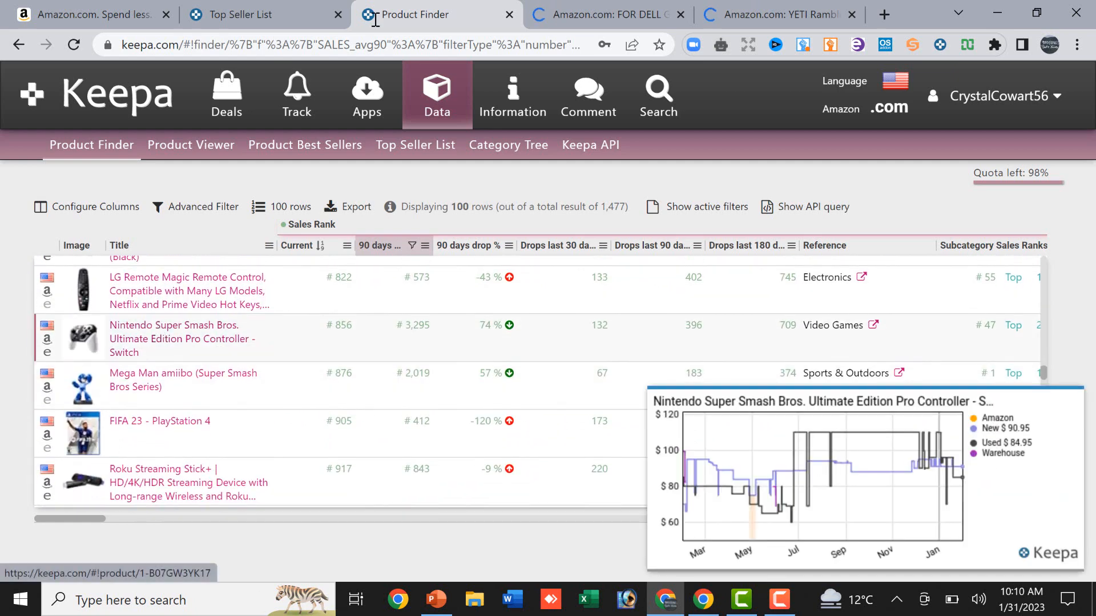
# - Switch to the Dell charger's Amazon page and highlight its current price for review
pyautogui.click(621, 14)
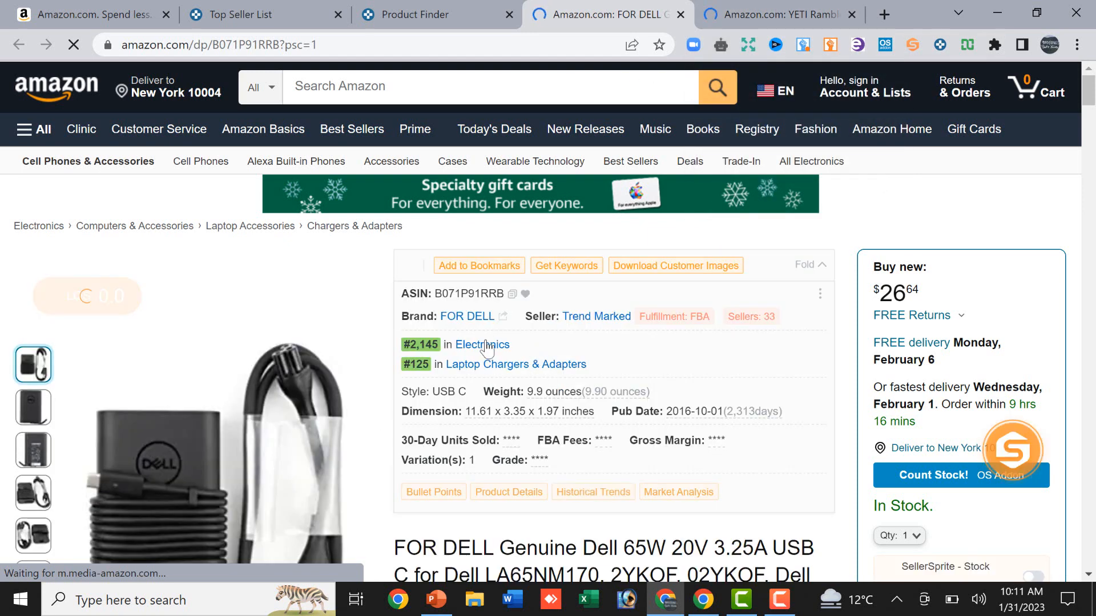
pyautogui.scroll(-5, 487, 348)
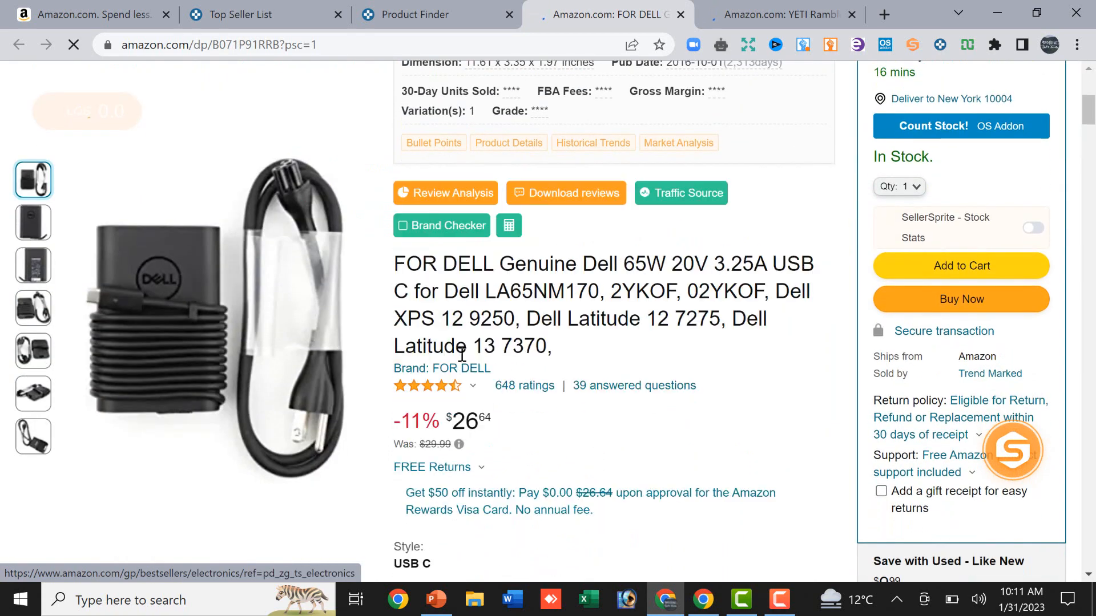
pyautogui.moveTo(452, 422); pyautogui.dragTo(511, 427)
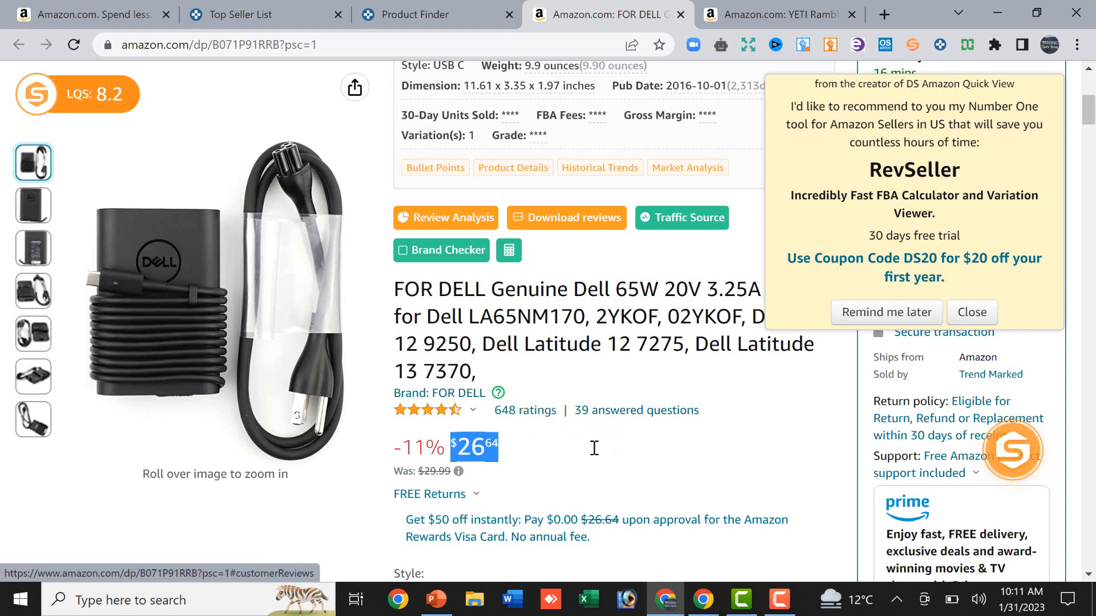
pyautogui.scroll(-3, 628, 271)
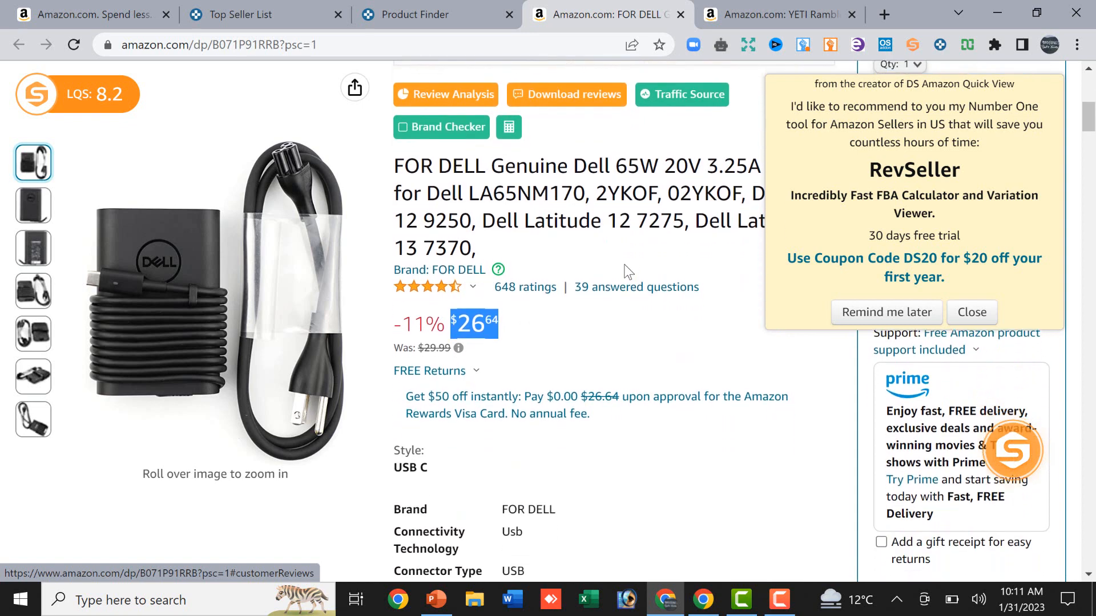
pyautogui.click(500, 252)
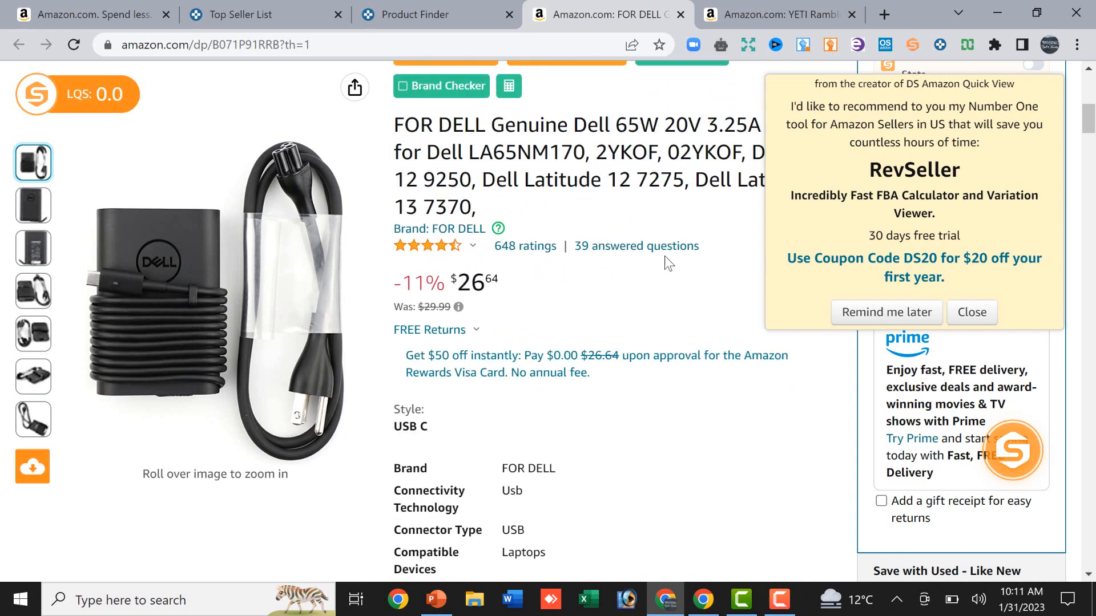
# - Examine the Dell charger's customer rating breakdown, product specifications and related product listings
pyautogui.moveTo(433, 249)
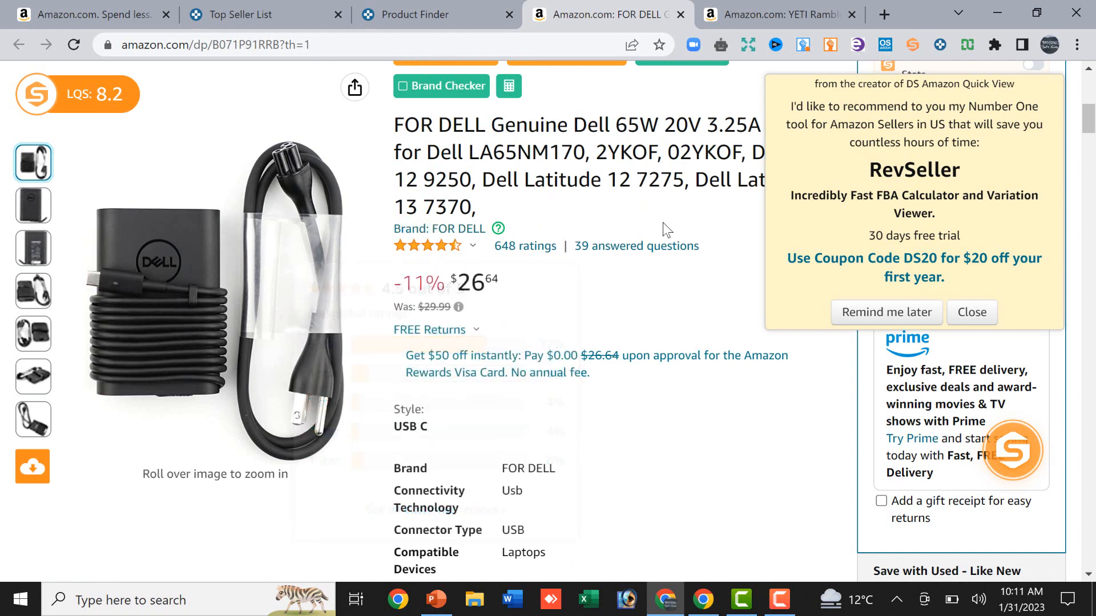
pyautogui.scroll(-6, 676, 317)
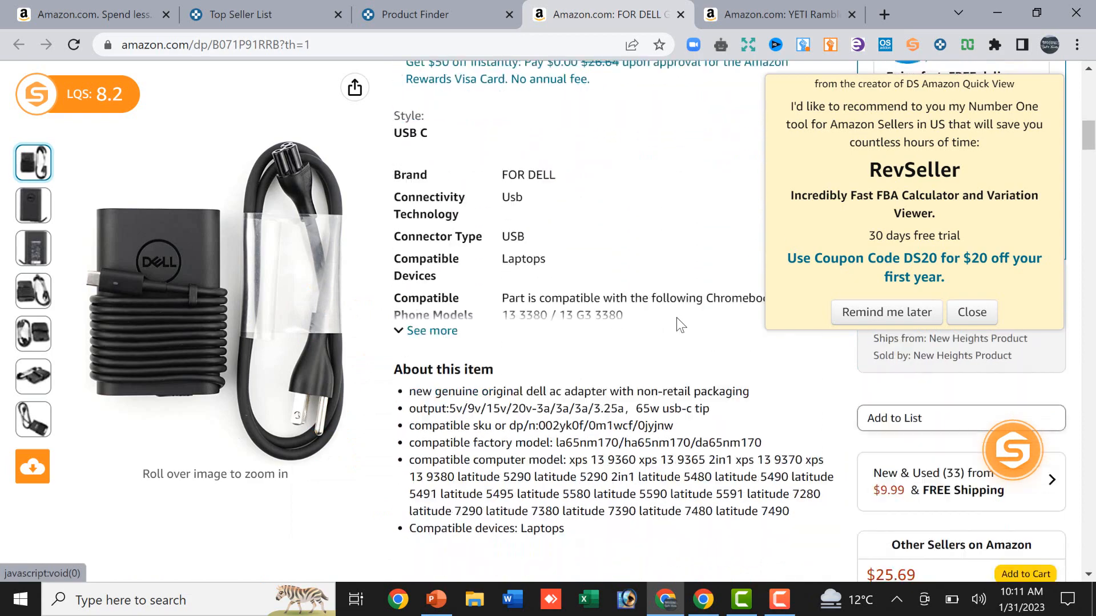
pyautogui.scroll(-18, 677, 318)
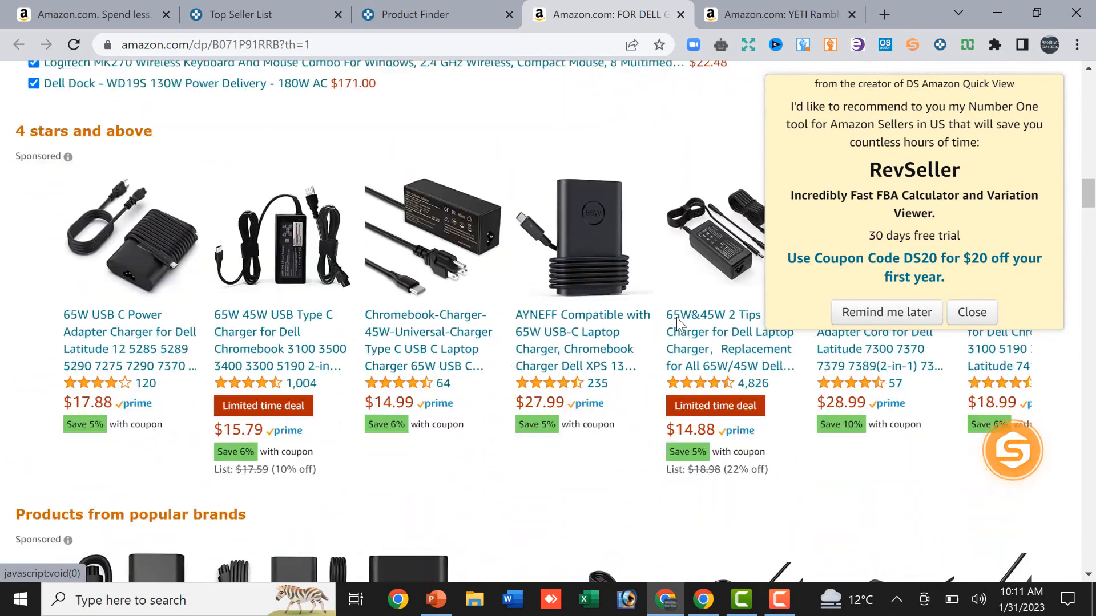
pyautogui.scroll(6, 677, 319)
pyautogui.scroll(18, 677, 318)
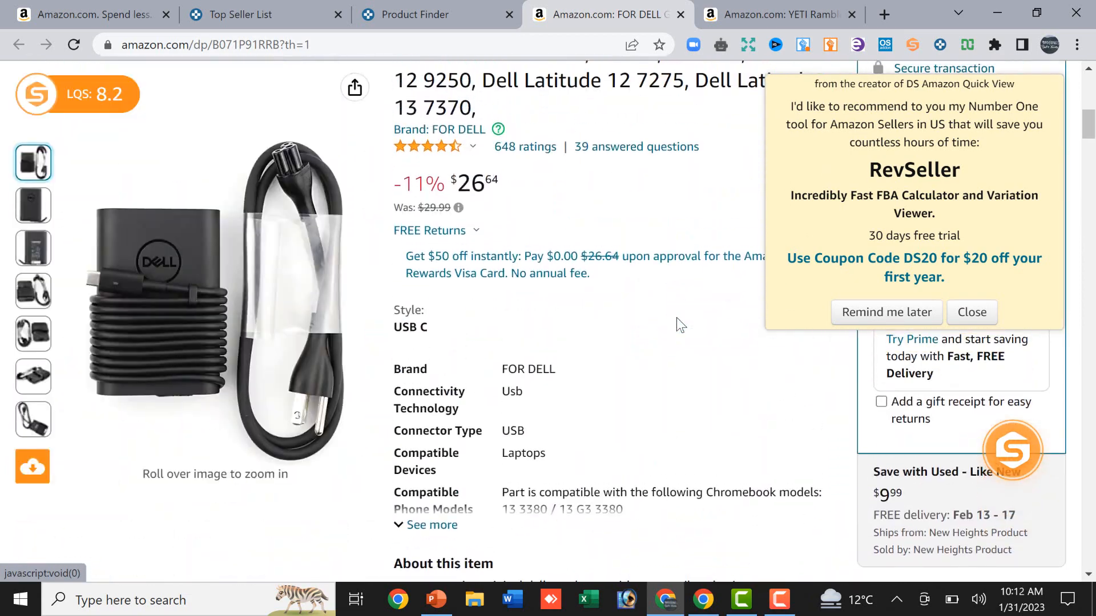
pyautogui.scroll(2, 677, 320)
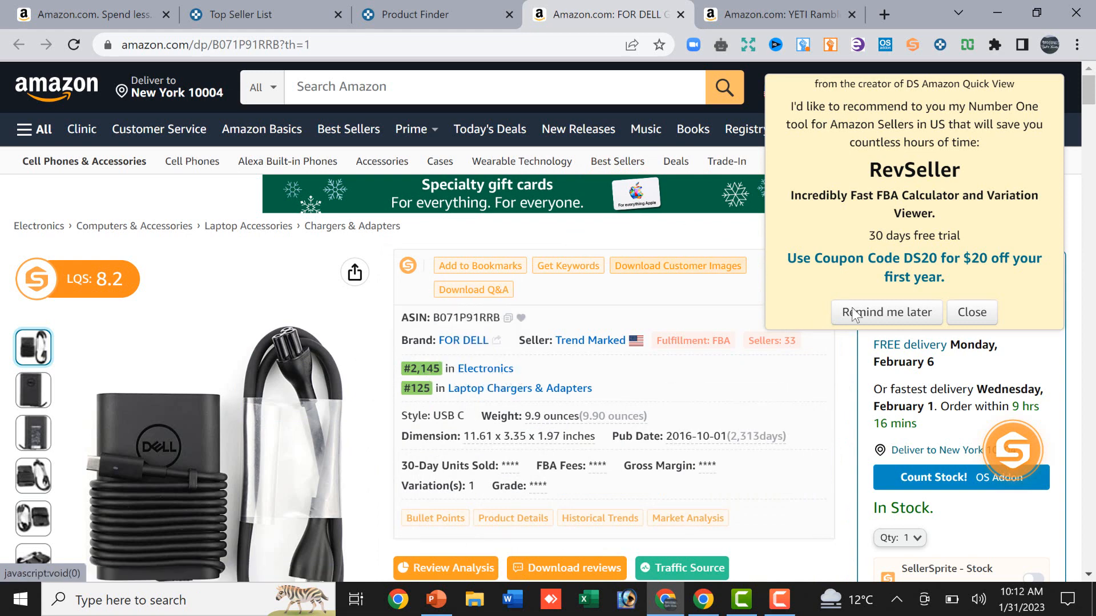
# - Dismiss the RevSeller promotion and review the charger's category ranks, fulfillment type and seller information
pyautogui.click(970, 315)
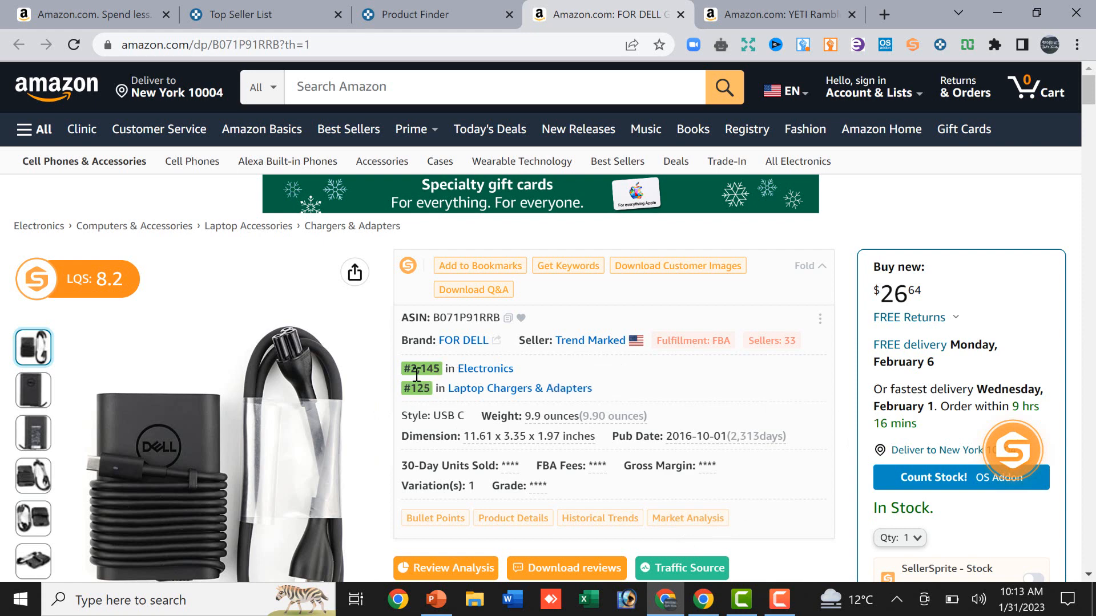
pyautogui.scroll(-3, 433, 379)
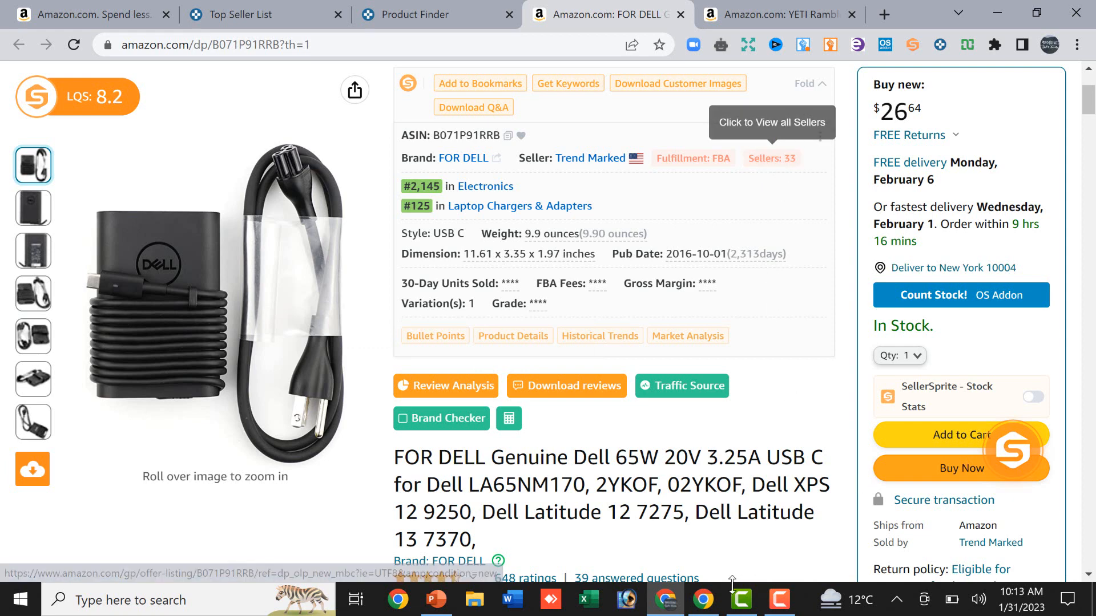
pyautogui.moveTo(781, 597)
pyautogui.click(811, 576)
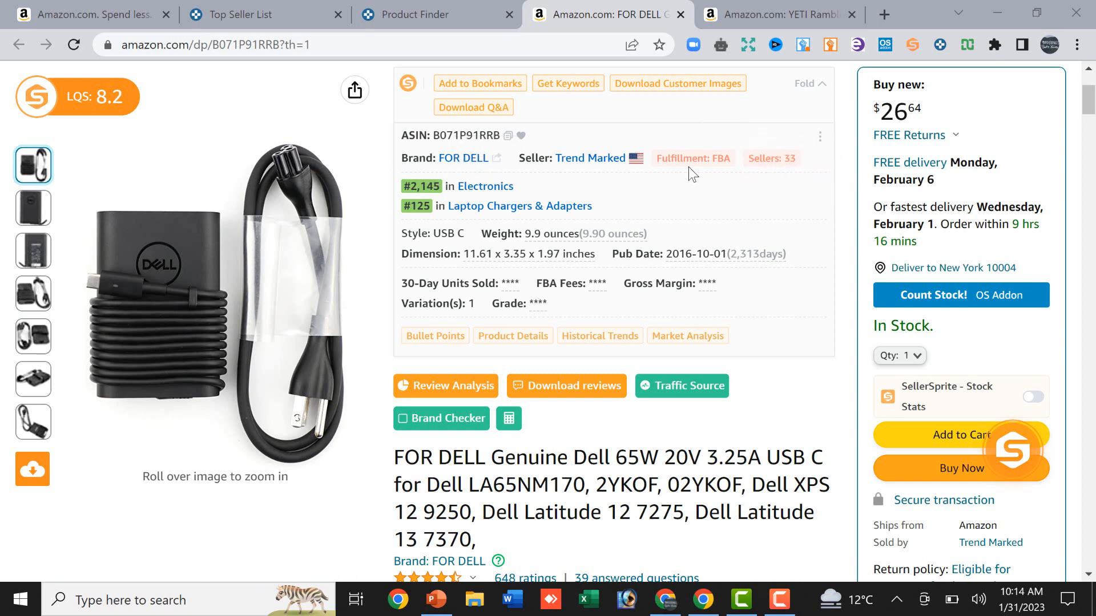
pyautogui.scroll(-3, 782, 201)
pyautogui.scroll(3, 782, 200)
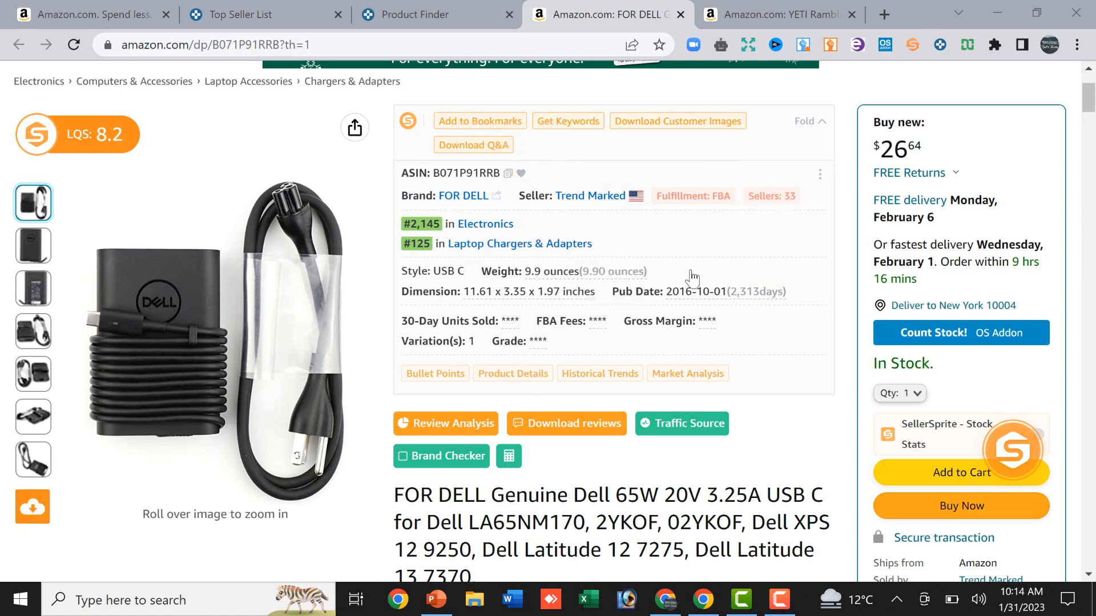
# - Open the Dell charger's list of new and used offers and expand the seller details of its first offer
pyautogui.scroll(-5, 709, 323)
pyautogui.scroll(-6, 709, 323)
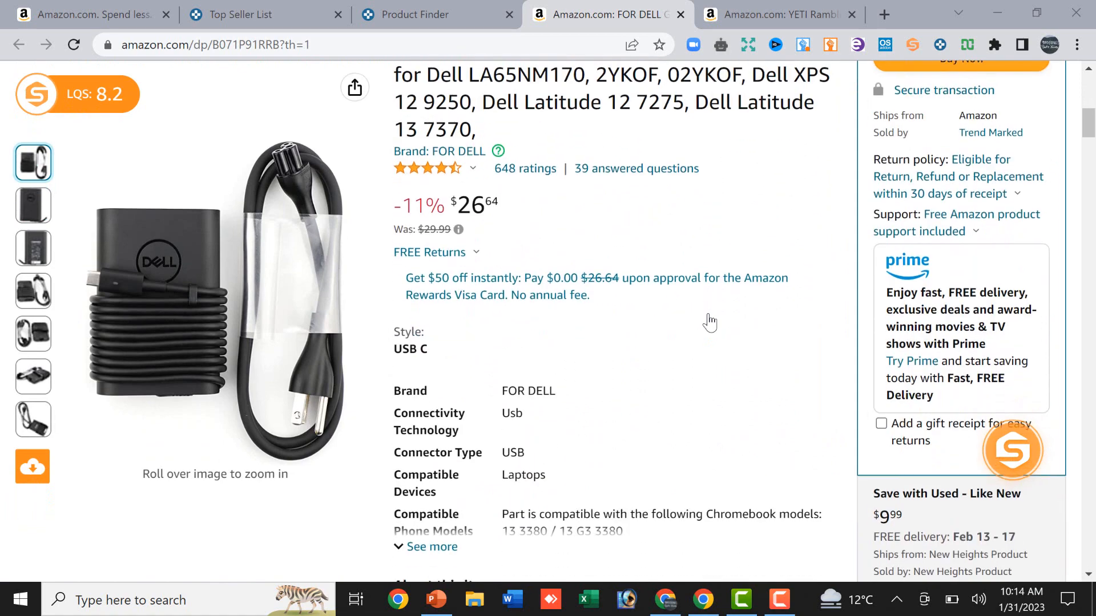
pyautogui.scroll(4, 710, 323)
pyautogui.scroll(-2, 710, 323)
pyautogui.scroll(-7, 710, 323)
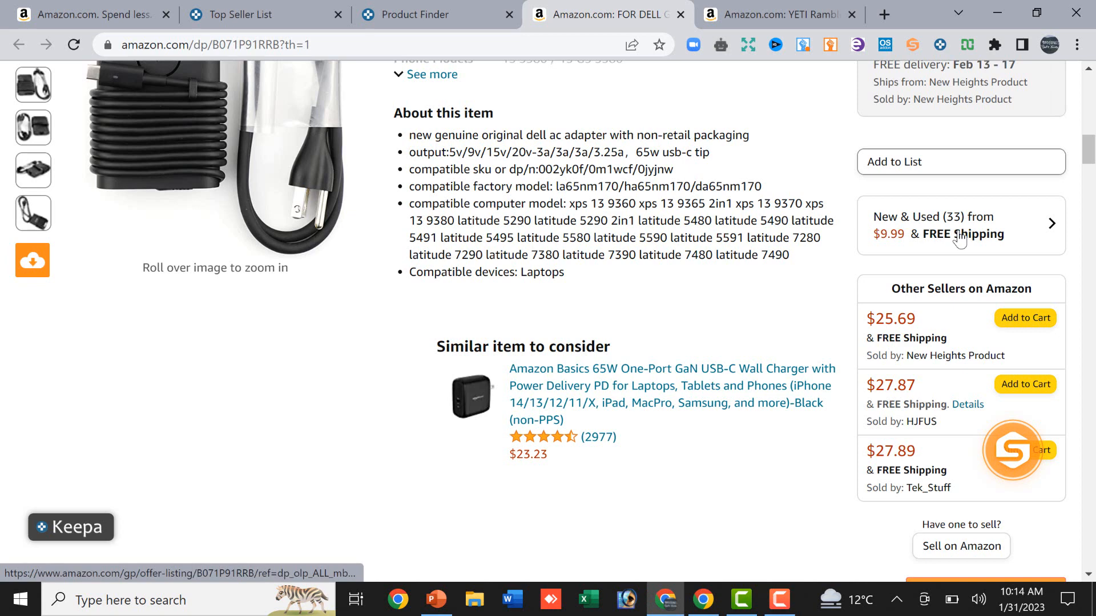
pyautogui.click(959, 237)
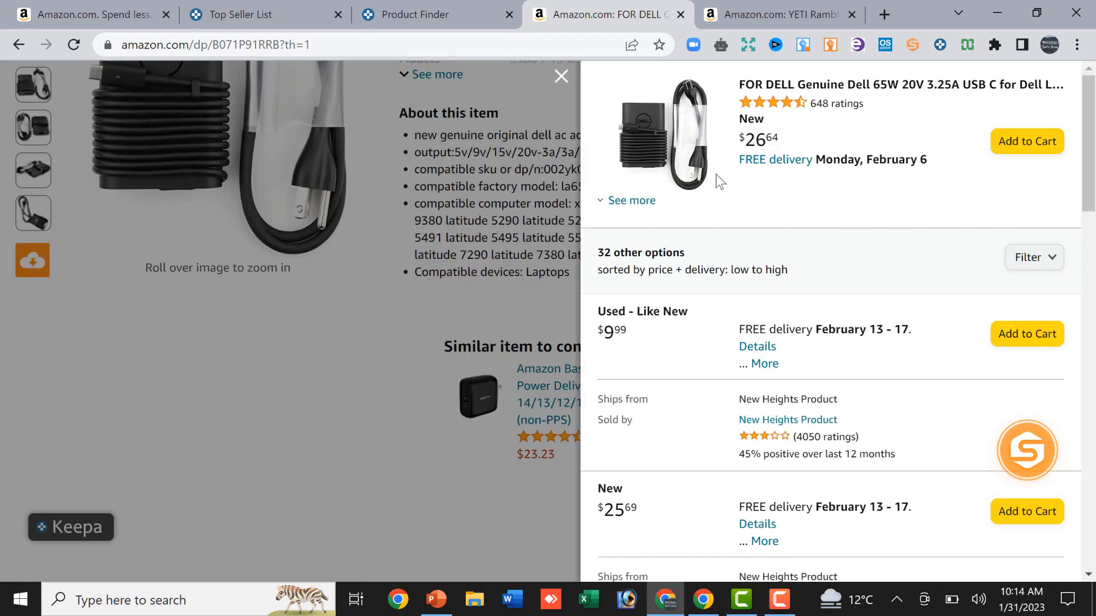
pyautogui.click(602, 212)
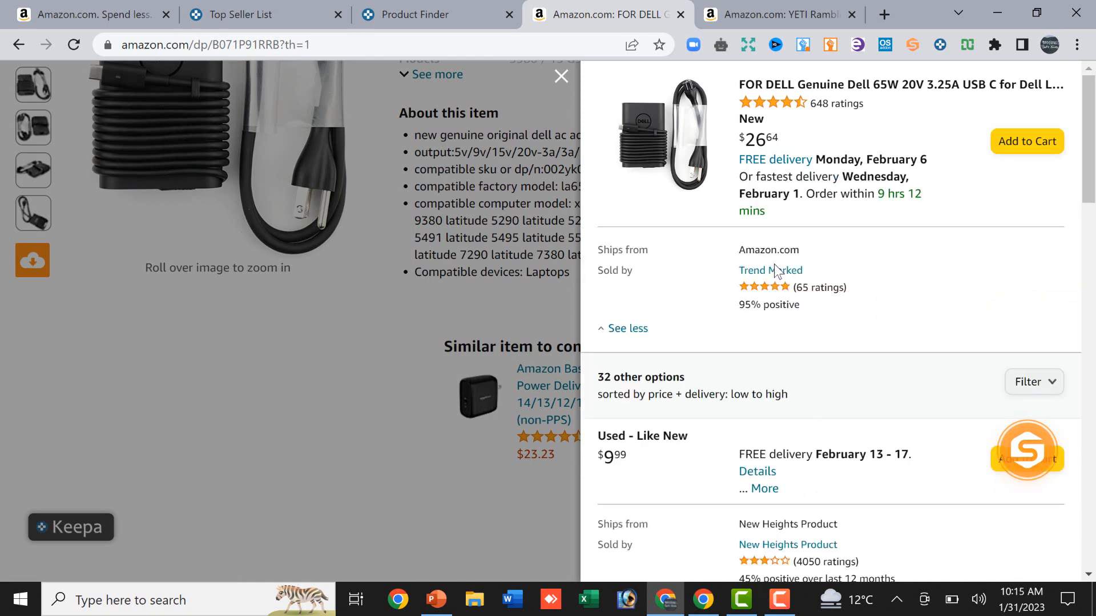
# - Check the offer filter and examine the other sellers' offers for the Dell charger
pyautogui.click(1020, 392)
pyautogui.click(924, 437)
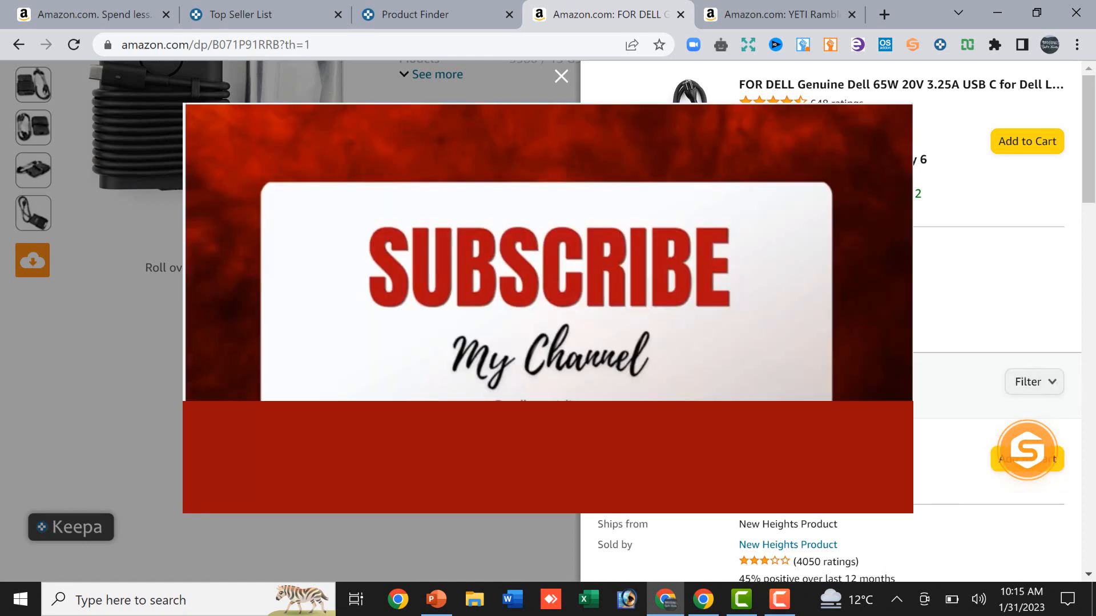
pyautogui.scroll(-10, 831, 319)
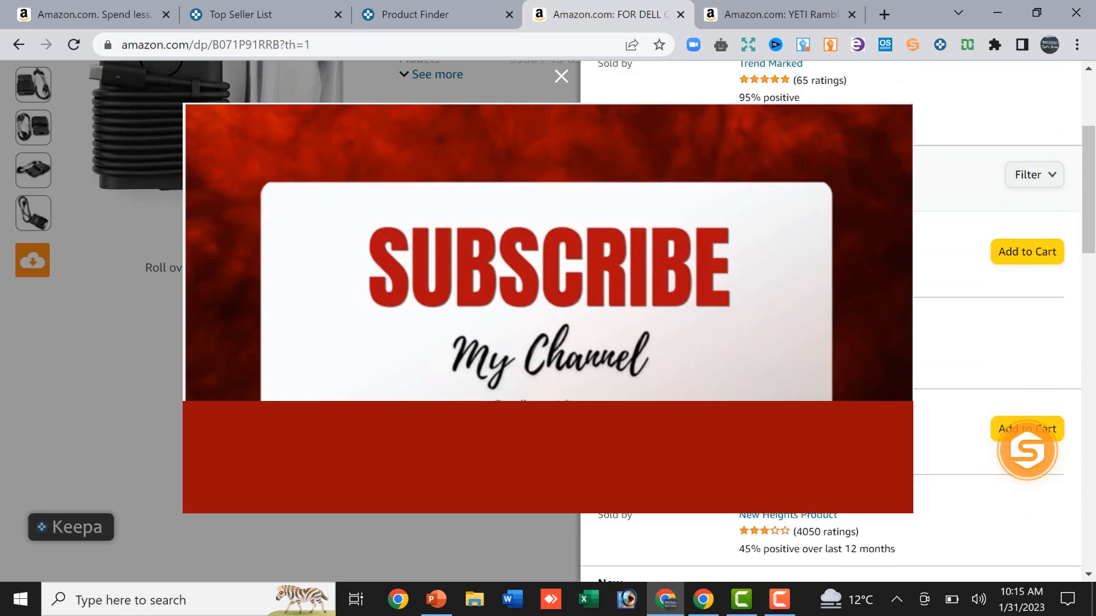
pyautogui.scroll(10, 724, 320)
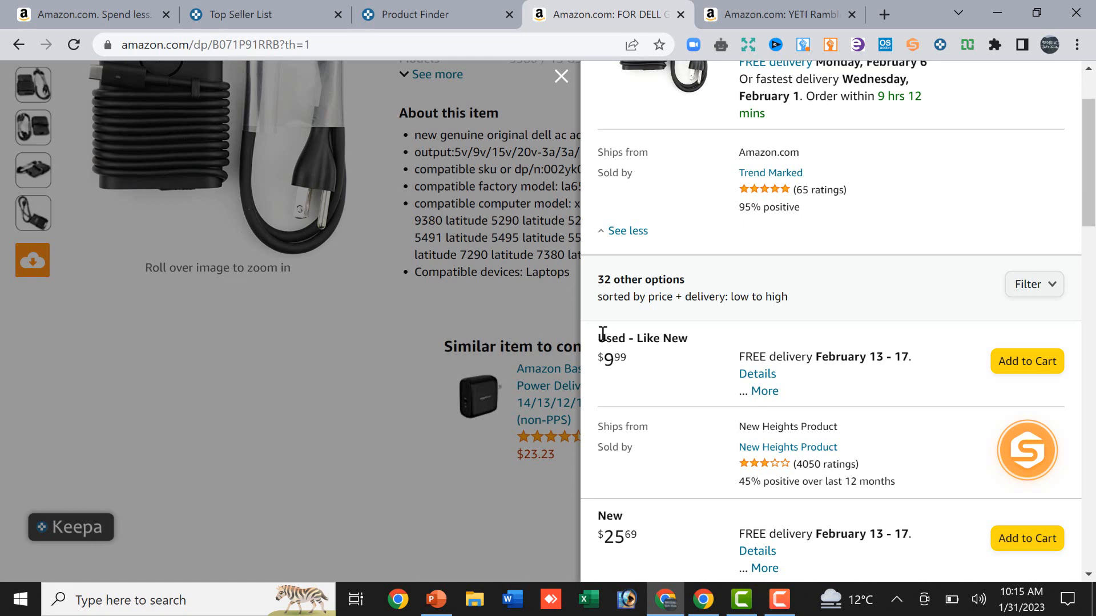
# - Review the used and new offers for the Dell charger by price, seller and fulfillment, and close the offer list
pyautogui.moveTo(603, 334); pyautogui.dragTo(735, 351)
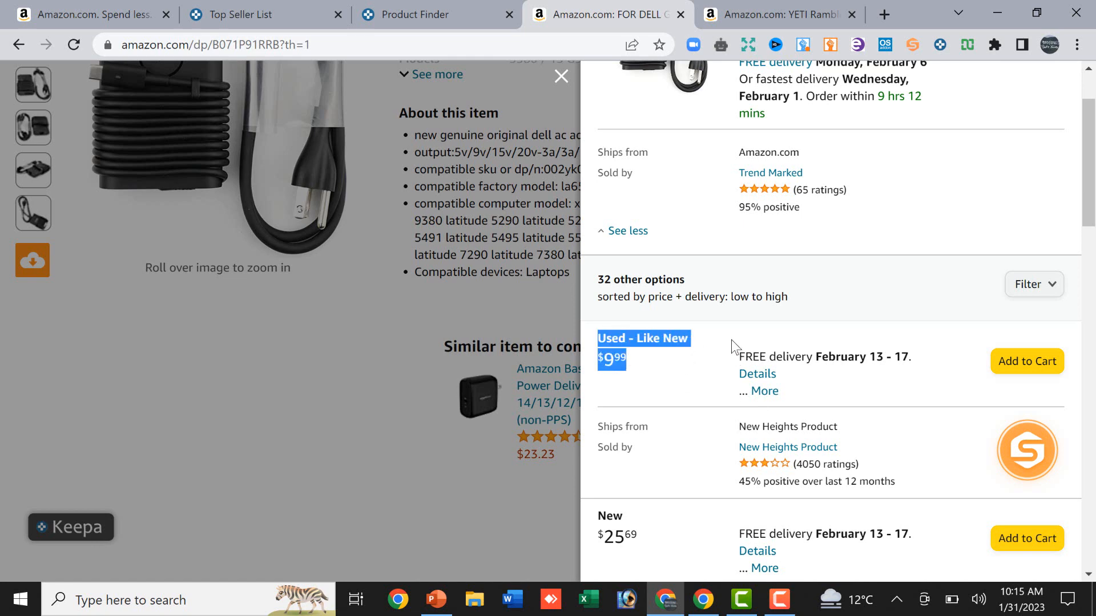
pyautogui.click(718, 328)
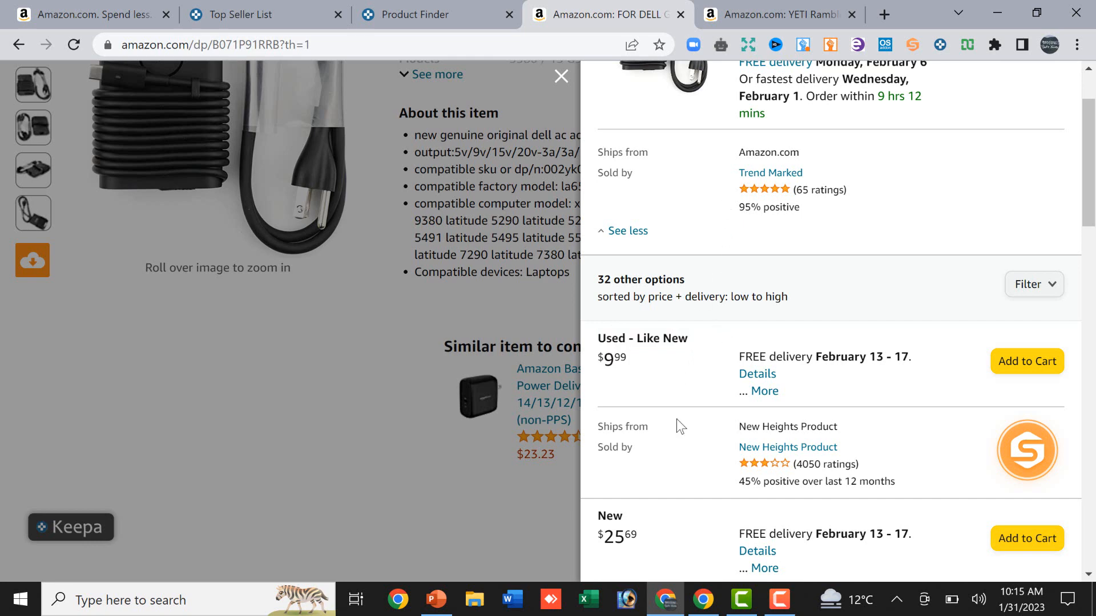
pyautogui.scroll(-3, 679, 460)
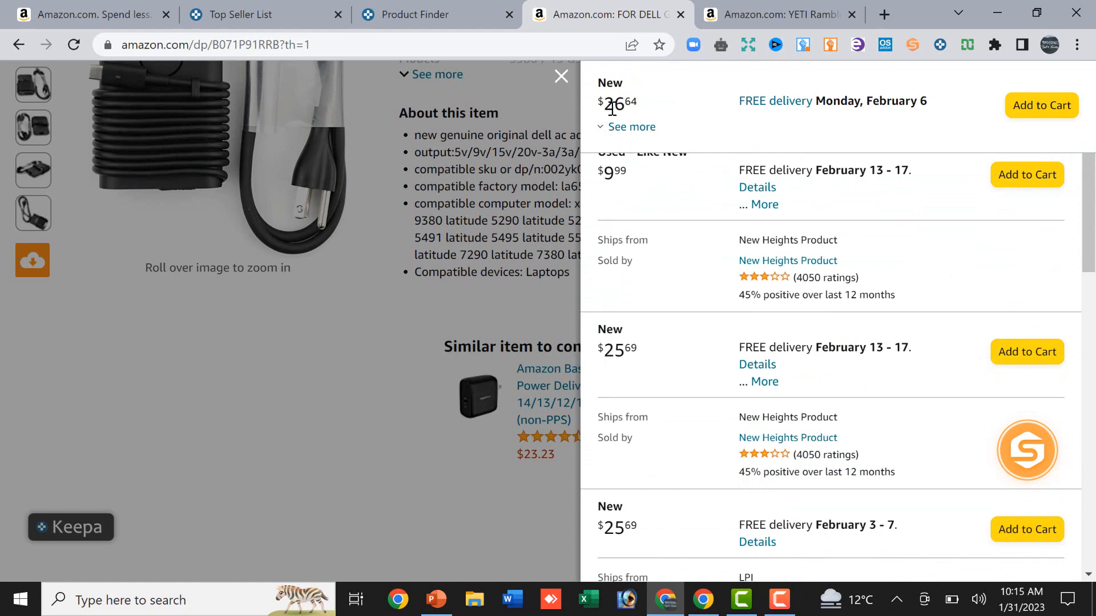
pyautogui.scroll(-12, 636, 418)
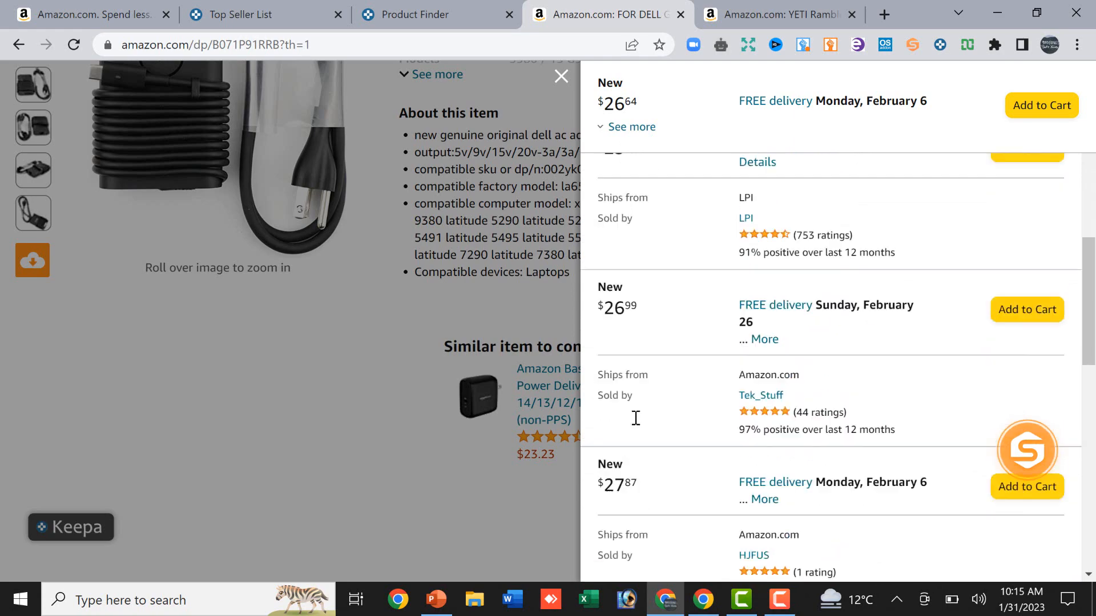
pyautogui.scroll(-6, 636, 418)
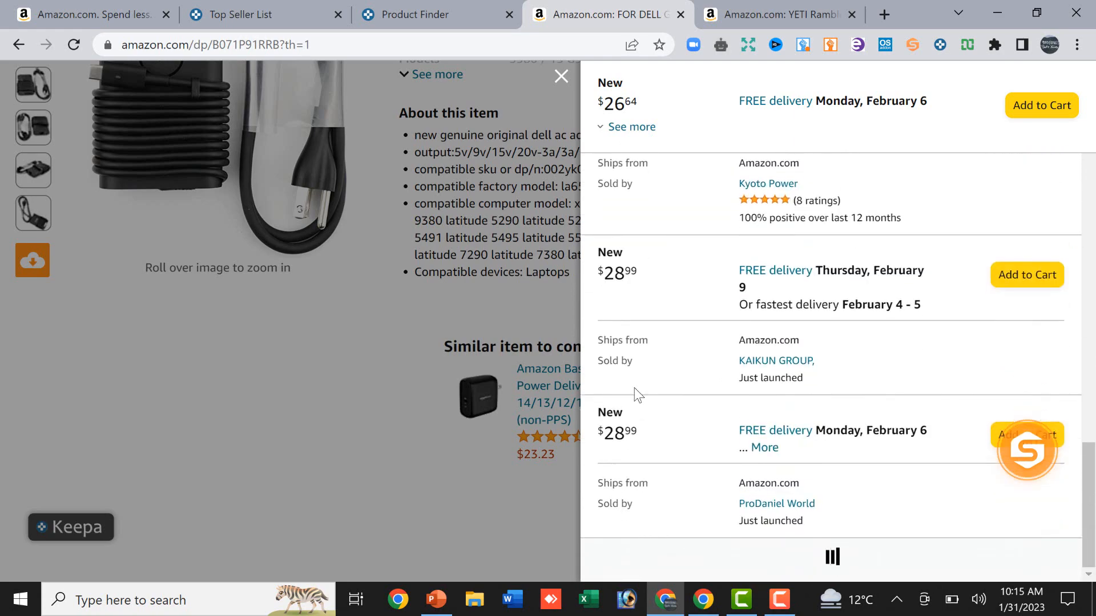
pyautogui.scroll(3, 635, 388)
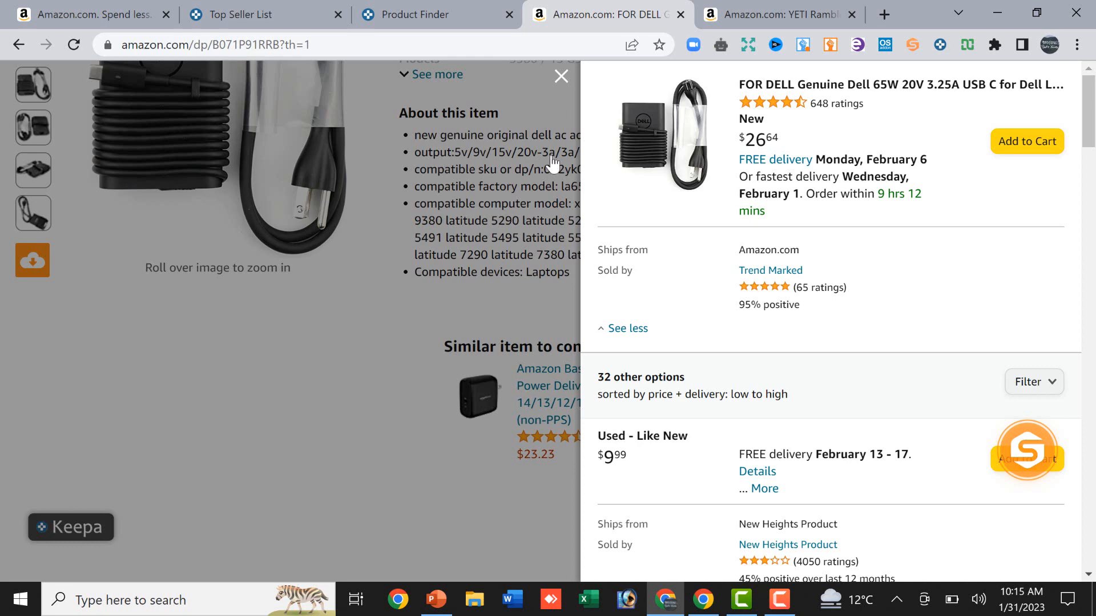
pyautogui.click(561, 76)
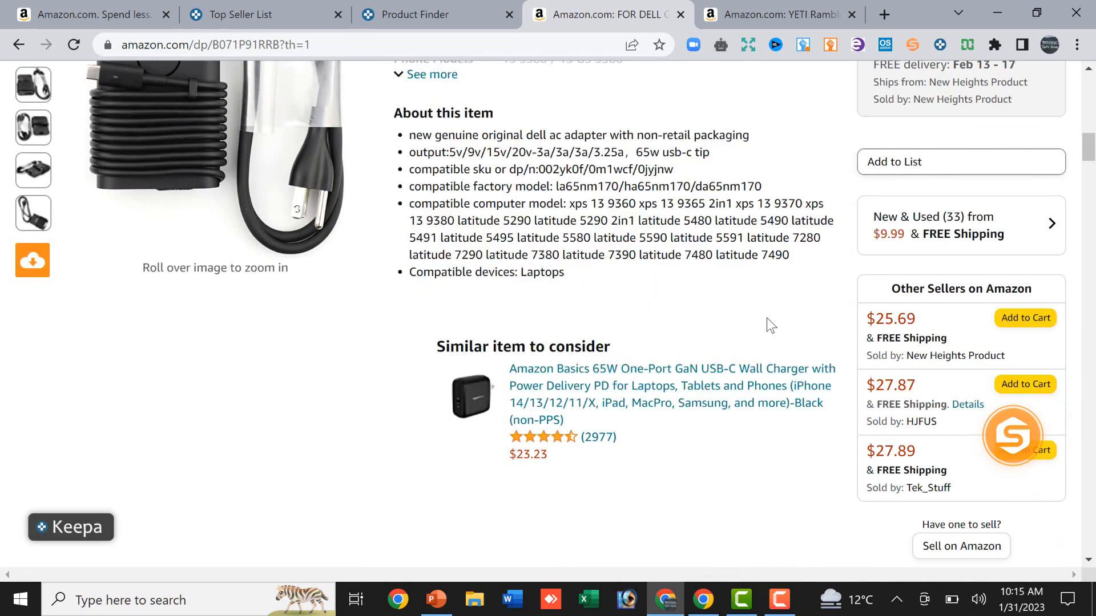
# - Run the Count Stock add-on on the Dell charger listing to count each seller's stock
pyautogui.scroll(5, 766, 317)
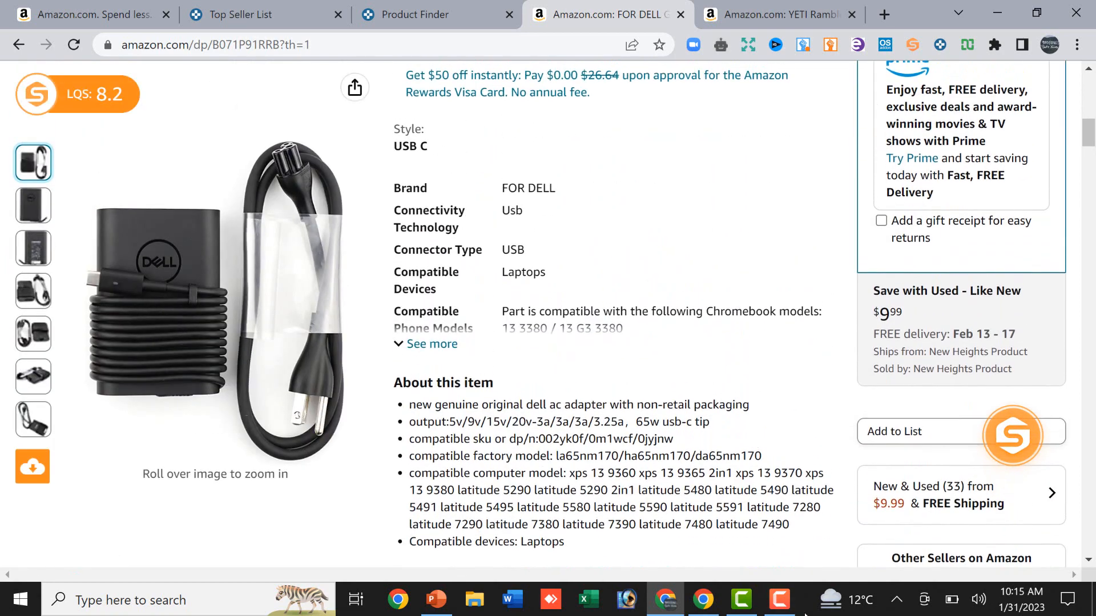
pyautogui.click(778, 601)
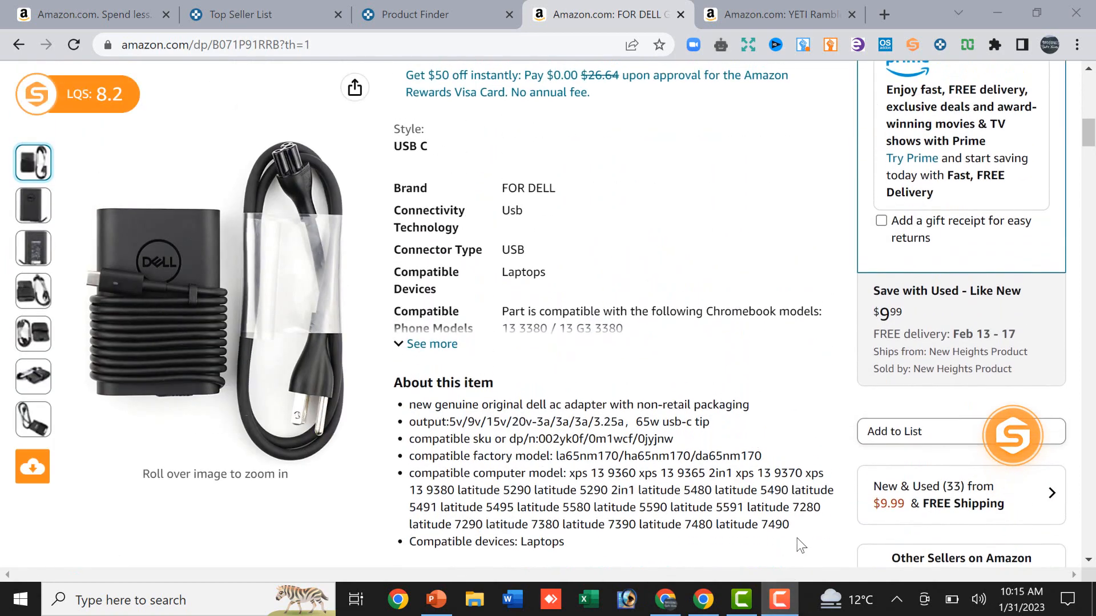
pyautogui.click(669, 531)
pyautogui.scroll(8, 916, 127)
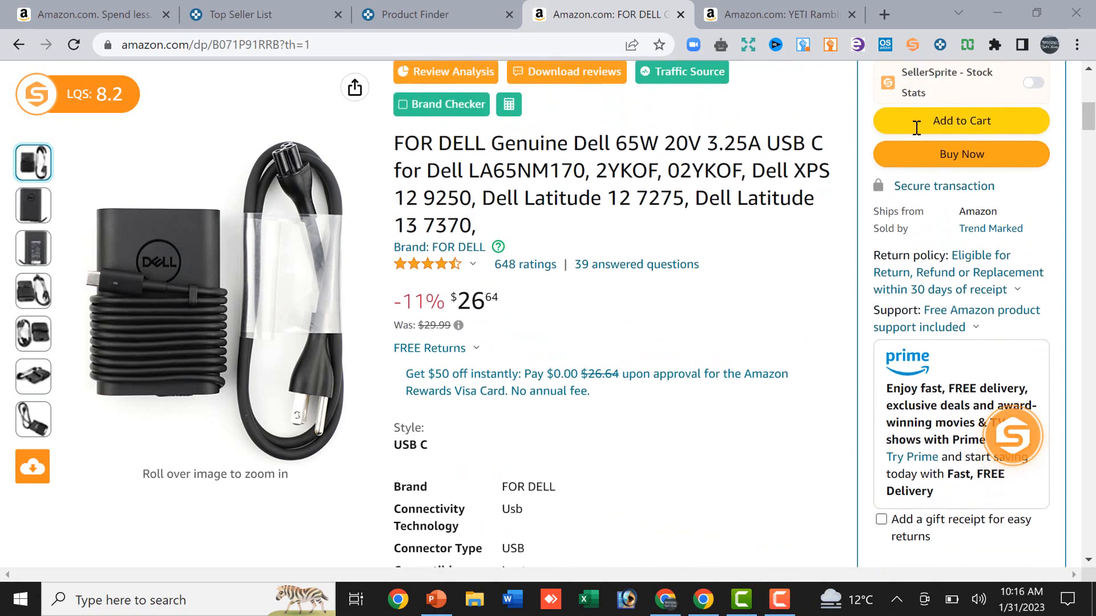
pyautogui.click(979, 225)
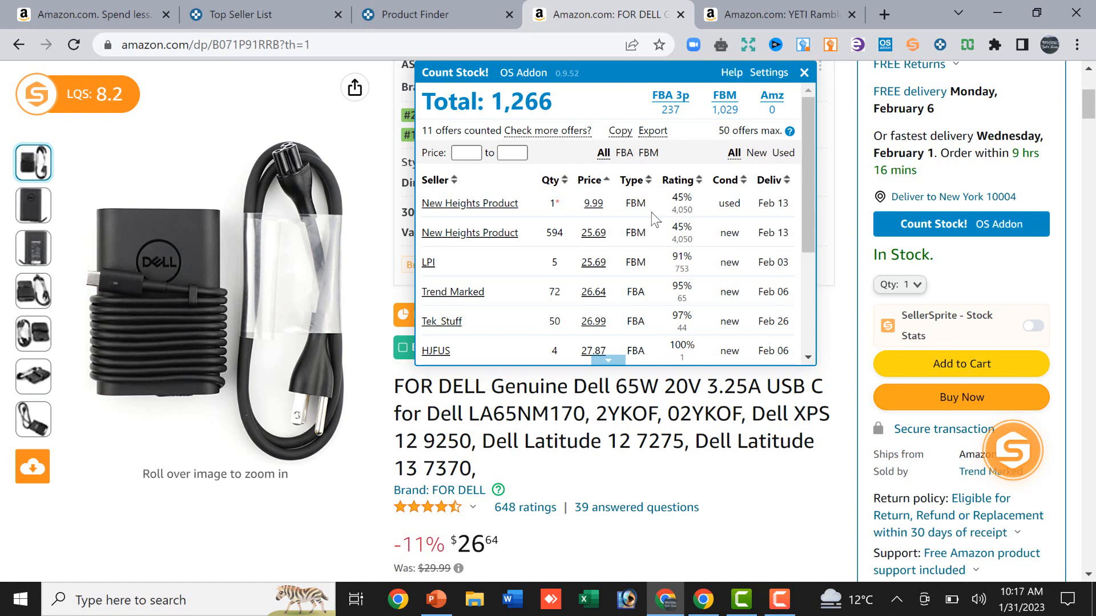
# - Examine the quantity, price, fulfillment type and rating of each seller in the stock count and close it
pyautogui.scroll(-2, 628, 288)
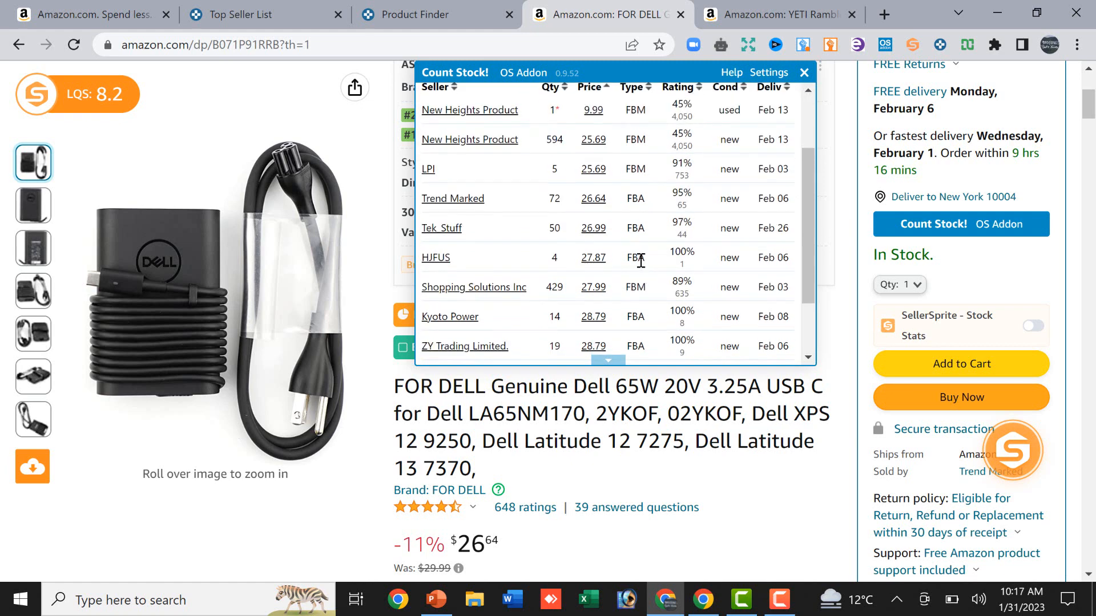
pyautogui.scroll(-2, 640, 259)
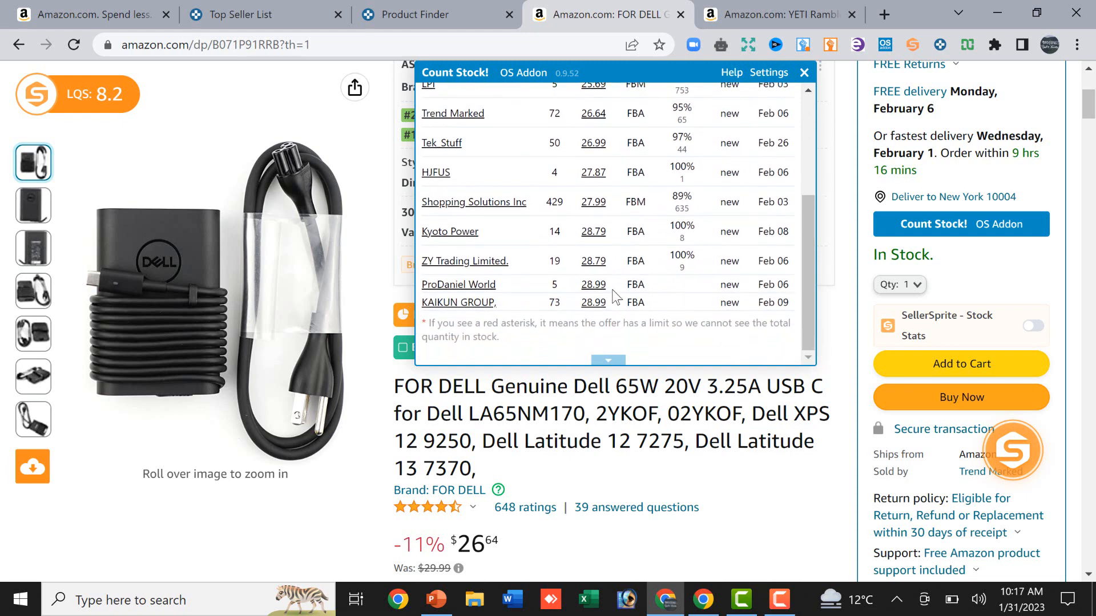
pyautogui.scroll(3, 581, 281)
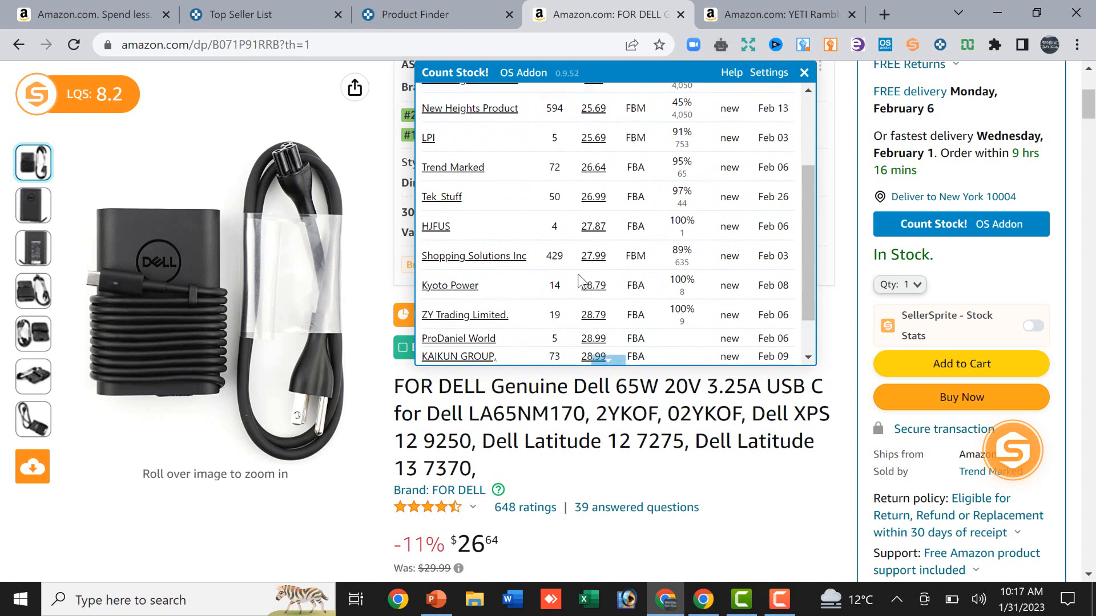
pyautogui.scroll(-3, 580, 280)
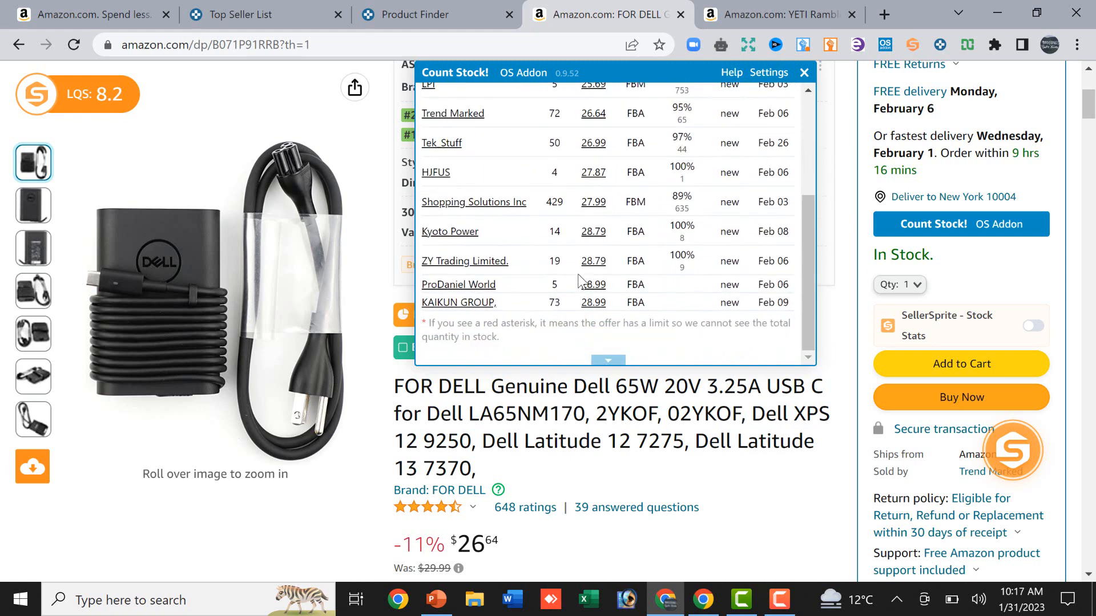
pyautogui.scroll(3, 549, 174)
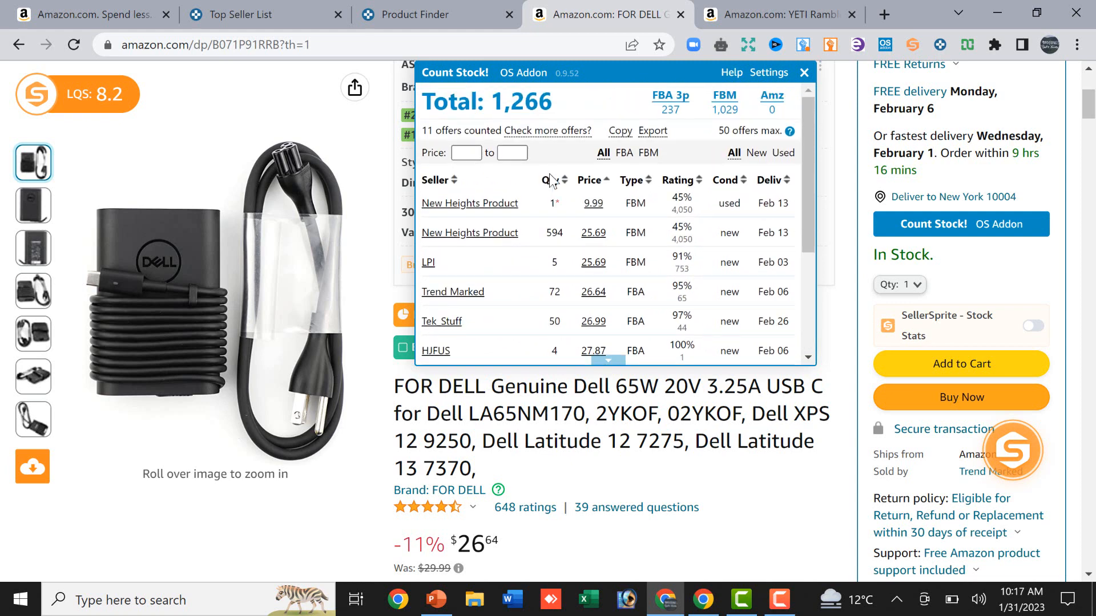
pyautogui.click(805, 73)
# - Reopen the Dell charger's list of new and used offers and expand the first offer's seller details
pyautogui.scroll(-3, 702, 311)
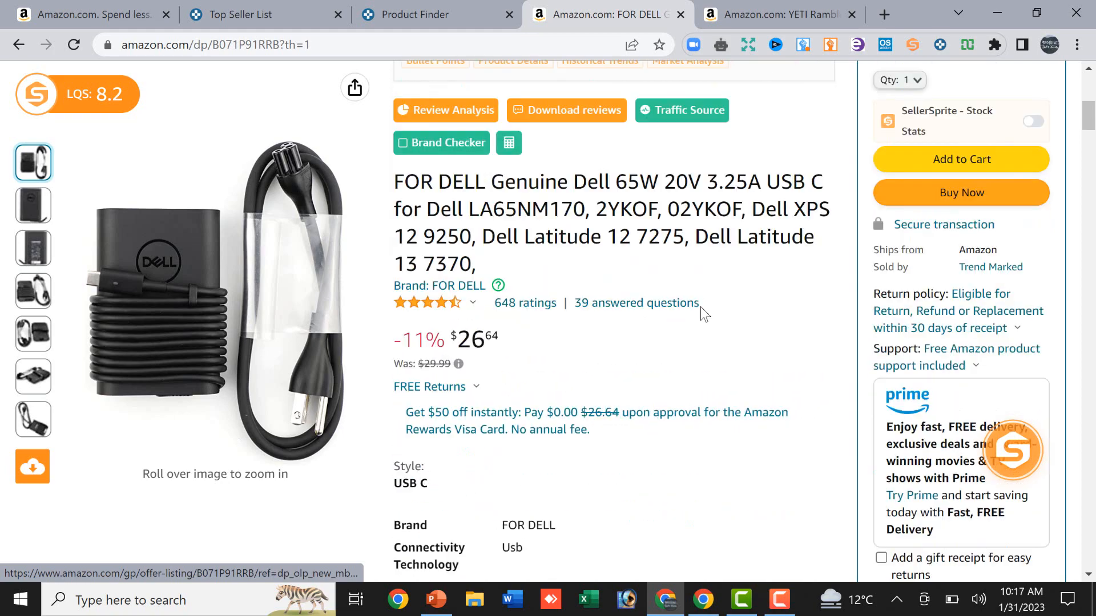
pyautogui.scroll(-8, 702, 311)
pyautogui.scroll(14, 702, 311)
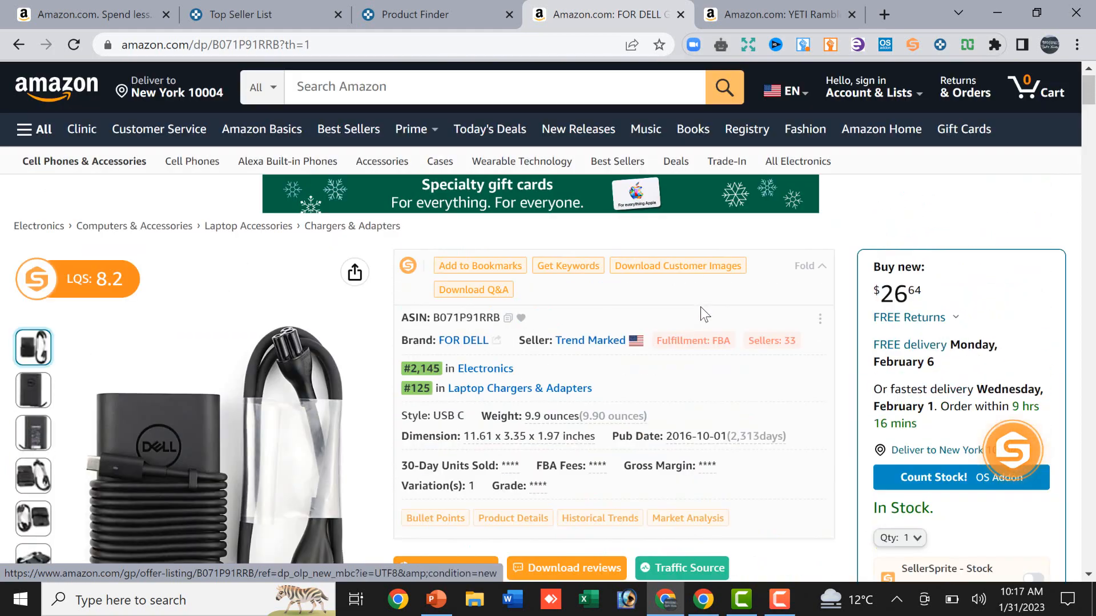
pyautogui.scroll(-6, 700, 306)
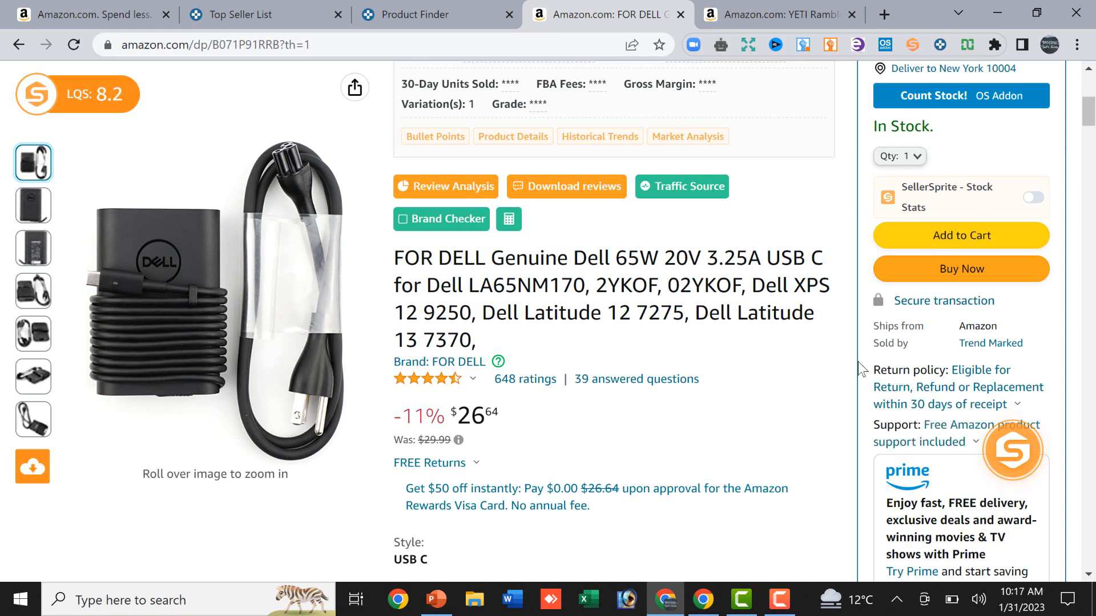
pyautogui.scroll(-5, 878, 463)
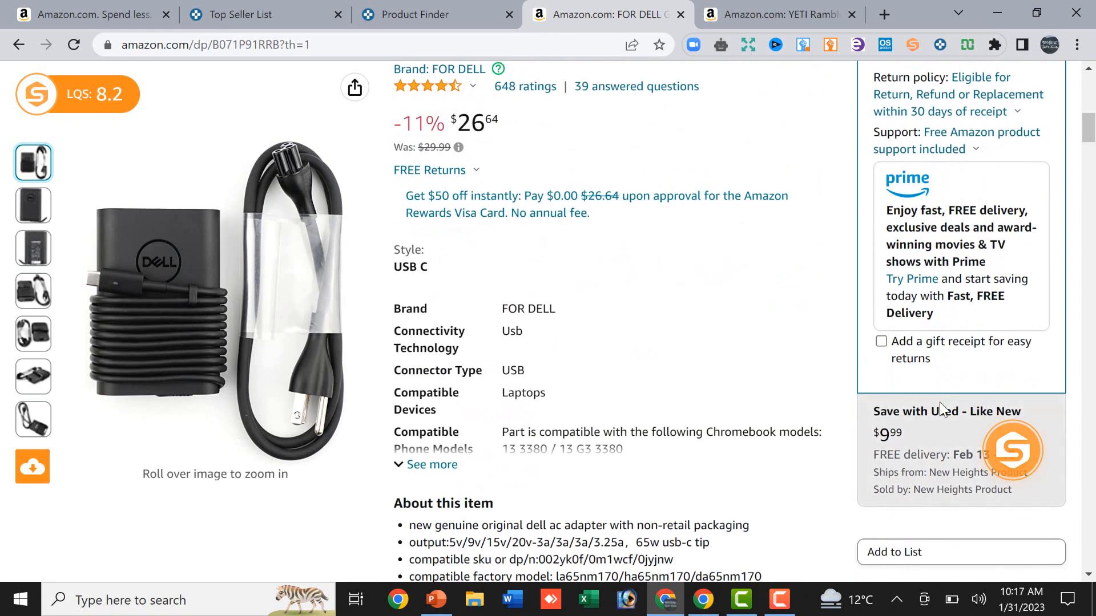
pyautogui.scroll(-5, 942, 410)
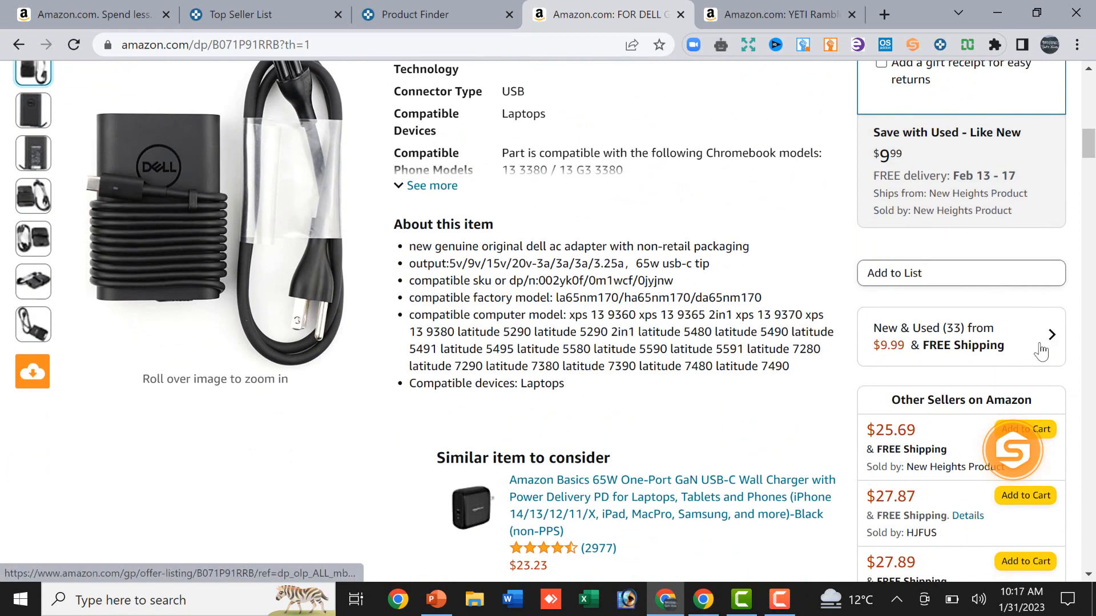
pyautogui.click(1040, 352)
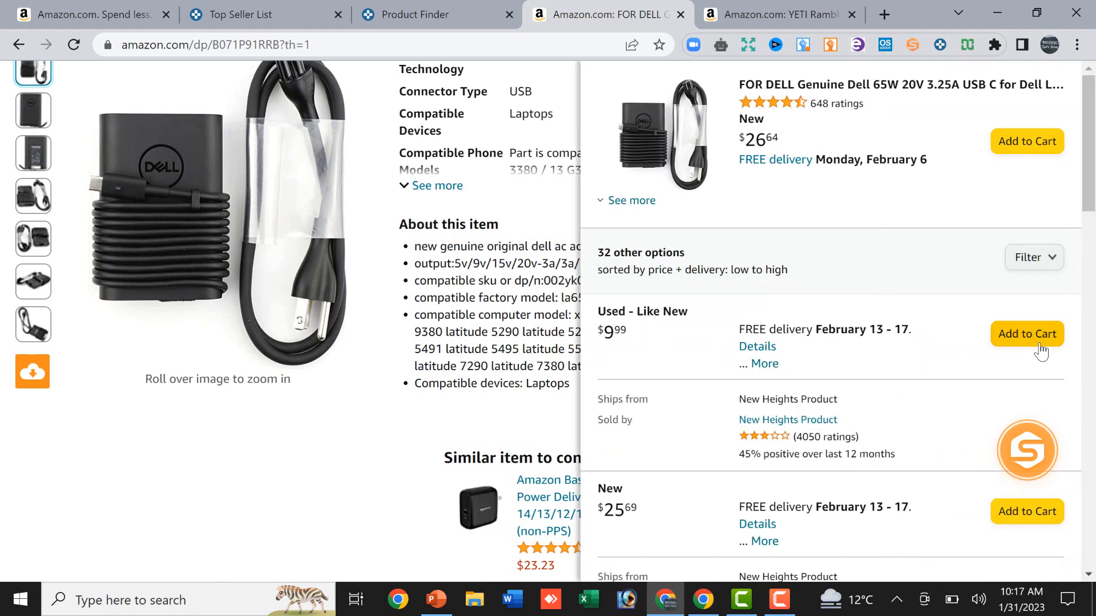
pyautogui.click(615, 204)
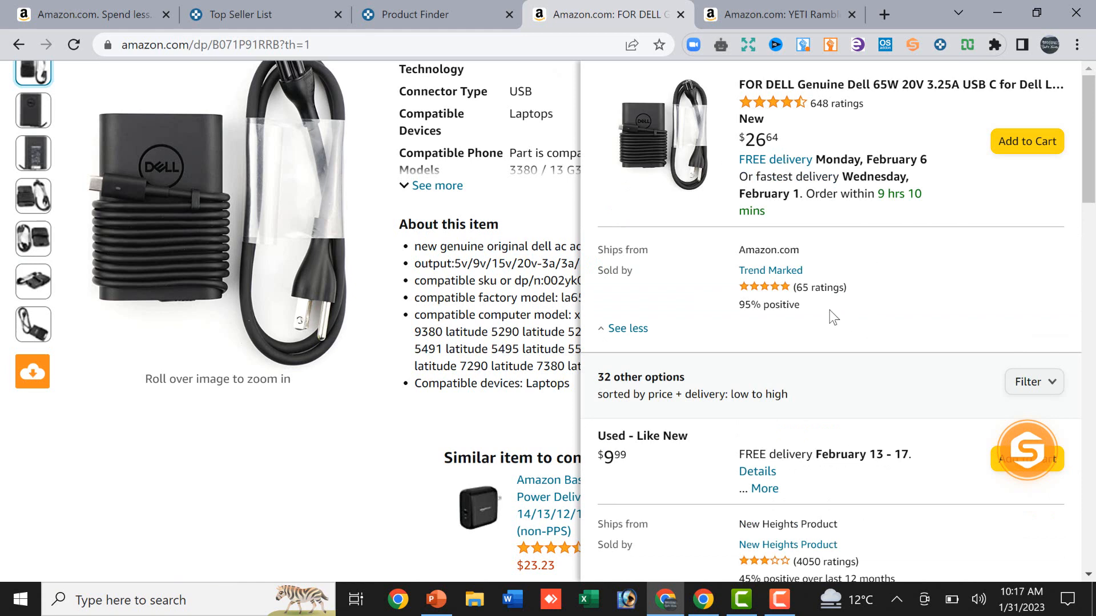
# - Compare the Dell charger's FBA and seller-shipped offers by price, delivery date and seller rating
pyautogui.scroll(-5, 823, 296)
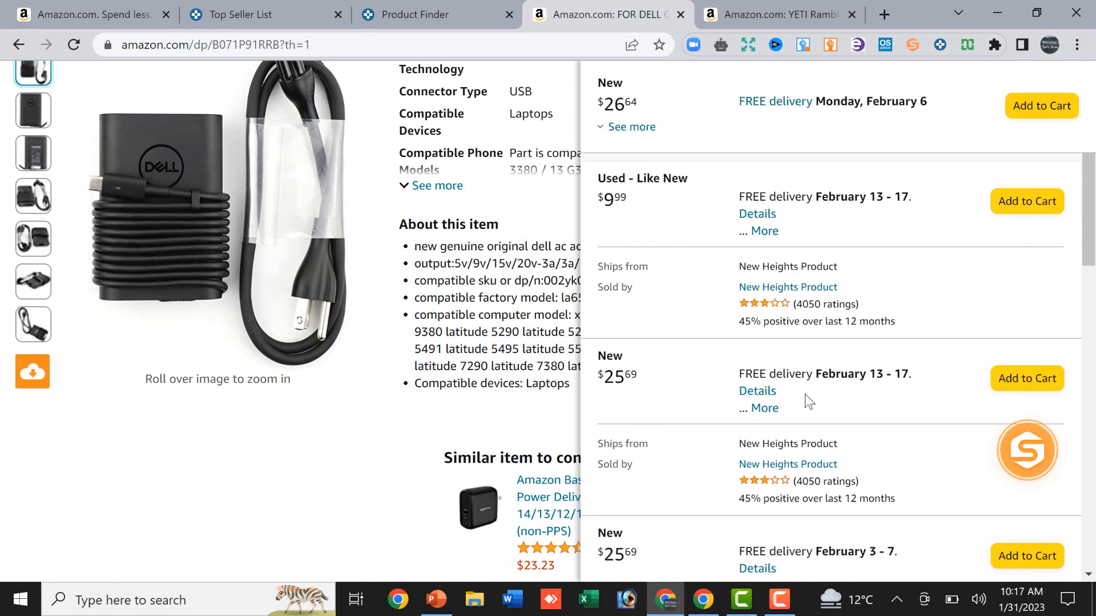
pyautogui.scroll(-4, 805, 394)
pyautogui.scroll(-3, 804, 400)
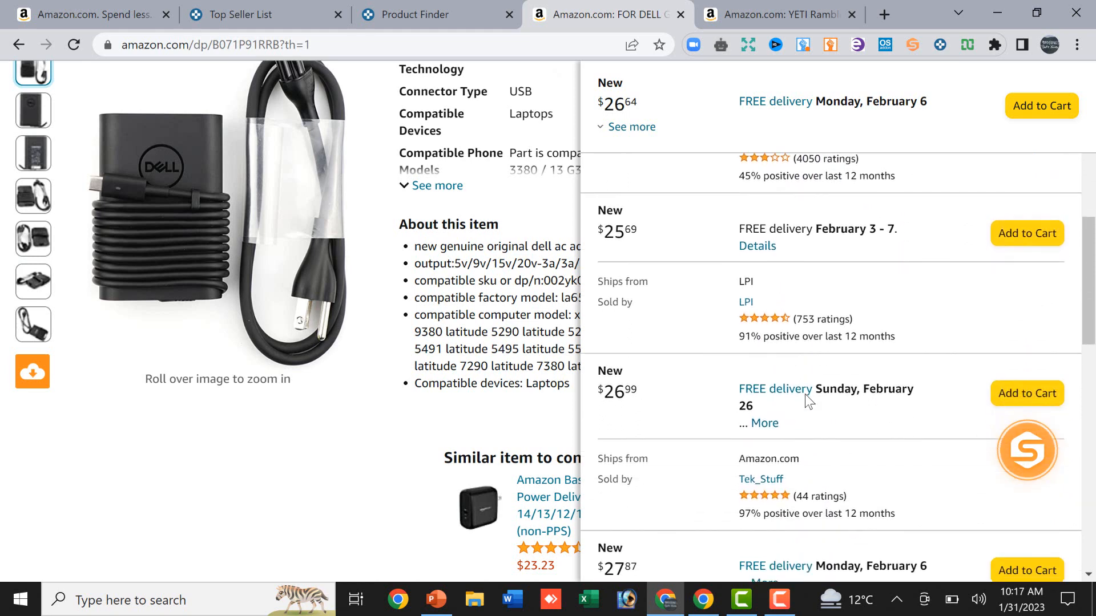
pyautogui.scroll(-9, 806, 394)
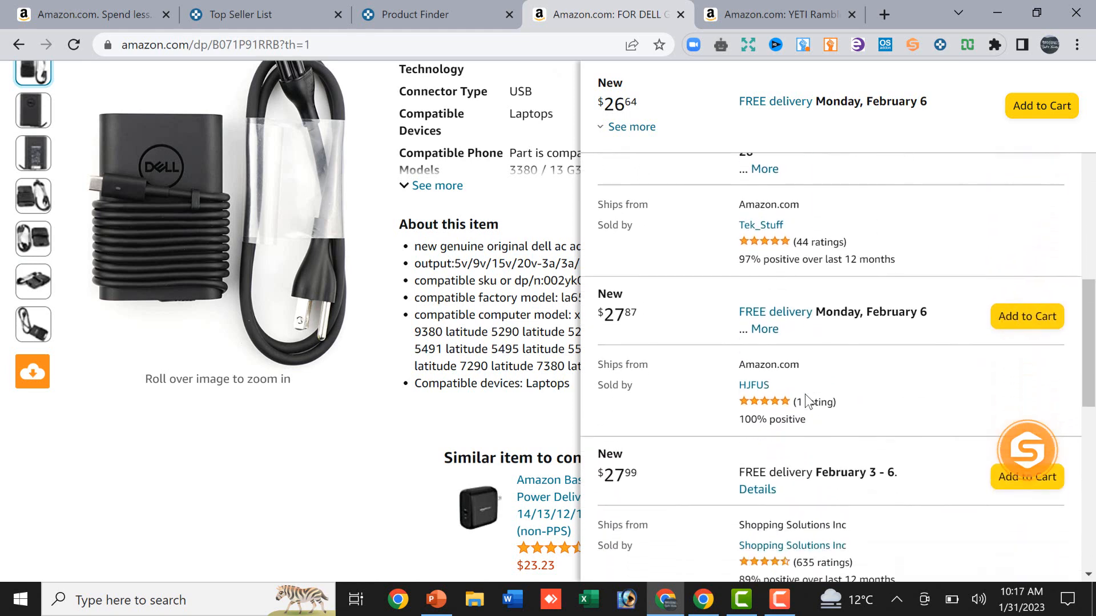
pyautogui.scroll(-7, 805, 394)
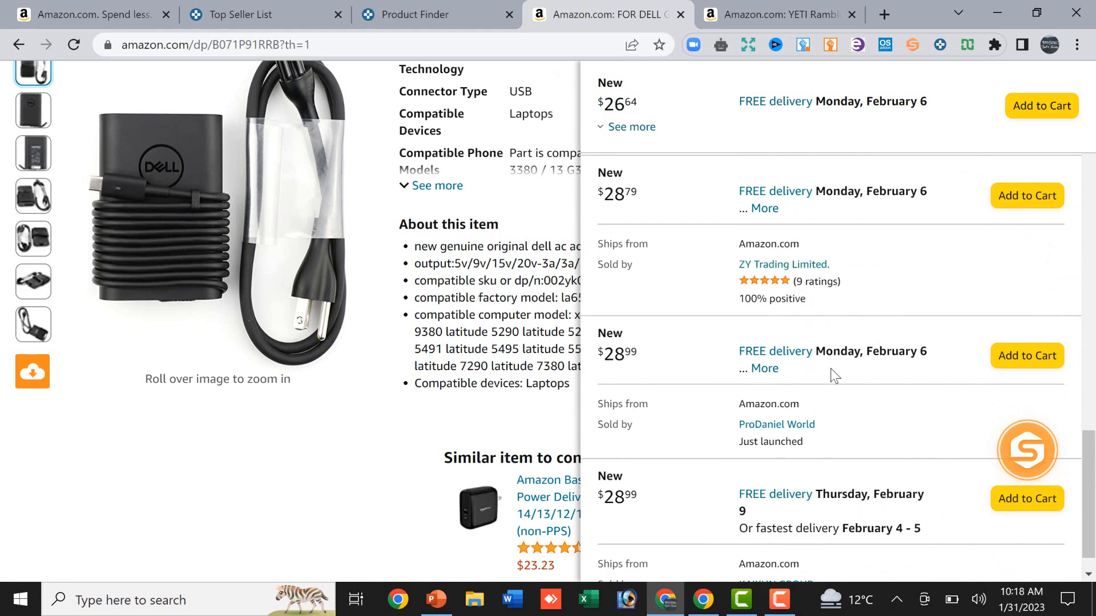
pyautogui.scroll(-2, 833, 375)
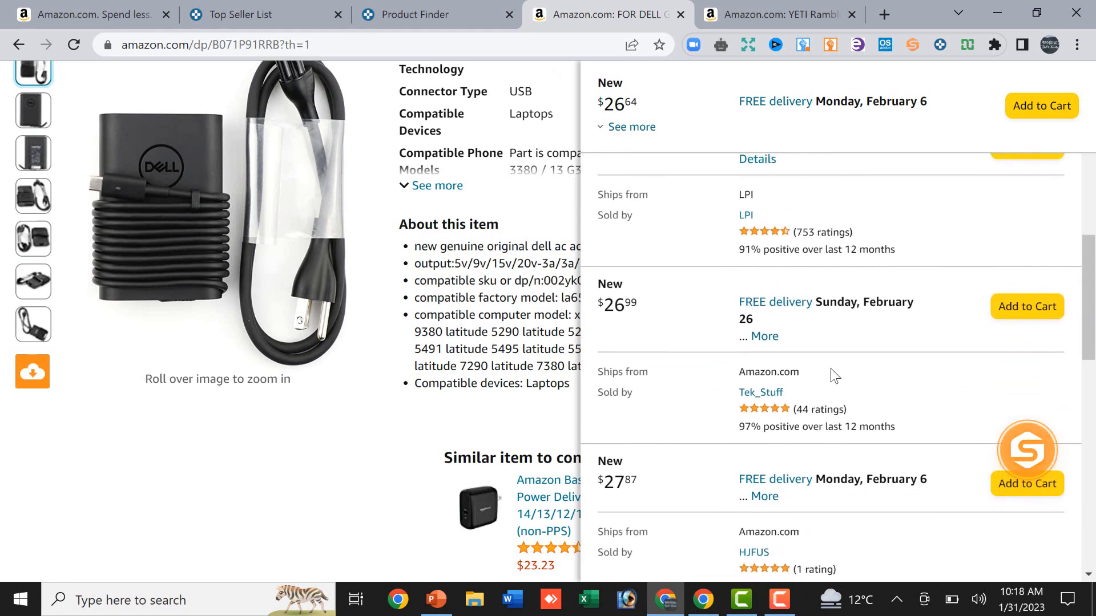
pyautogui.scroll(3, 833, 375)
pyautogui.scroll(5, 830, 368)
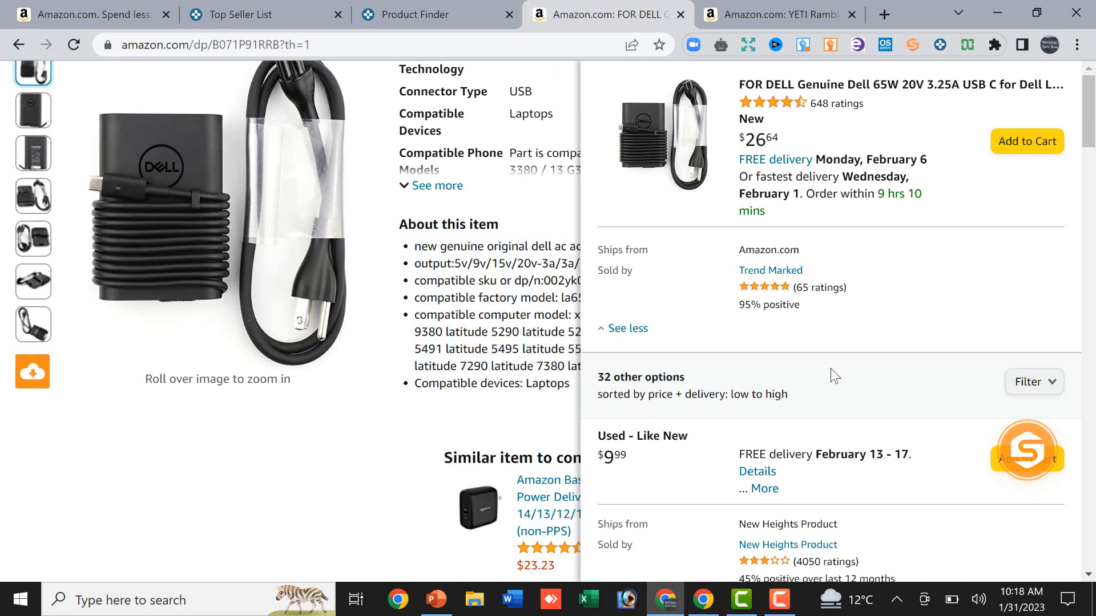
pyautogui.scroll(-1, 838, 360)
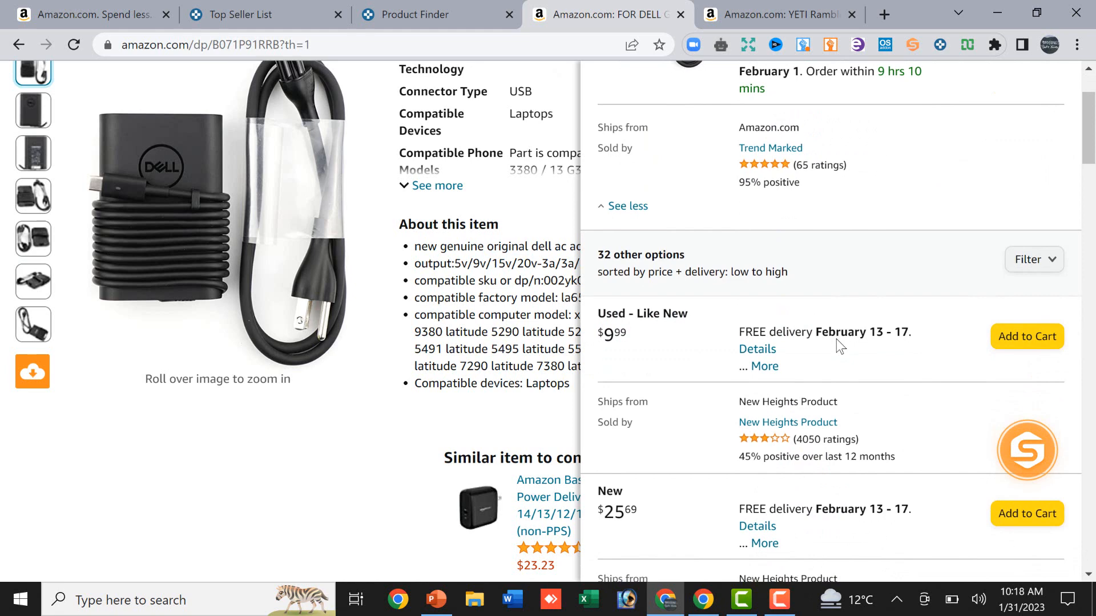
pyautogui.scroll(-2, 837, 339)
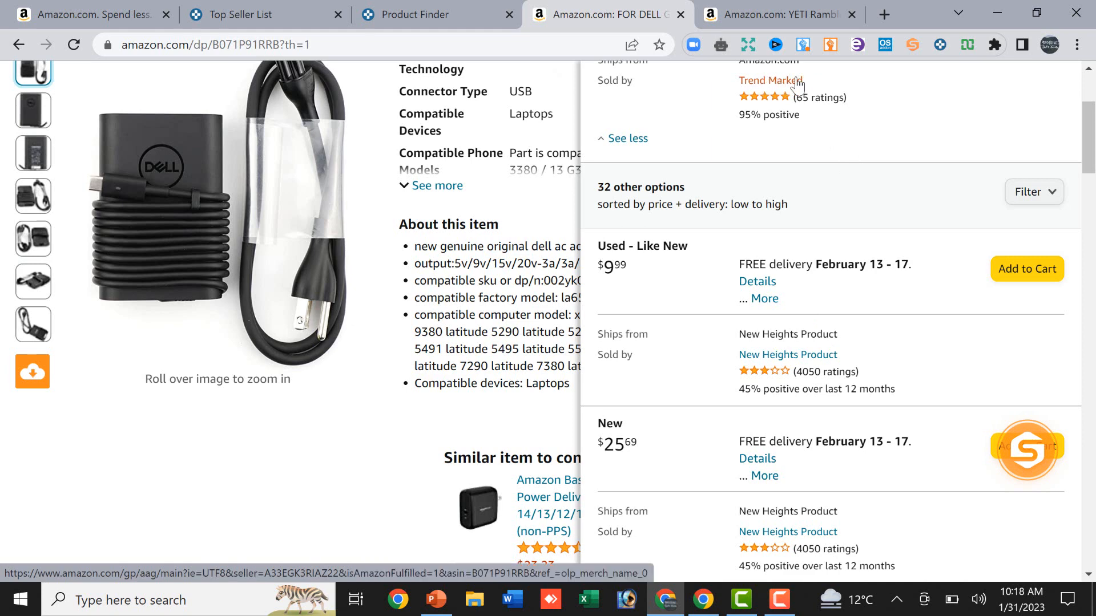
pyautogui.scroll(-2, 869, 335)
# - Switch to the YETI Rambler bottle listing and examine its seller, fulfillment type, category ranks and customer rating breakdown
pyautogui.scroll(3, 878, 325)
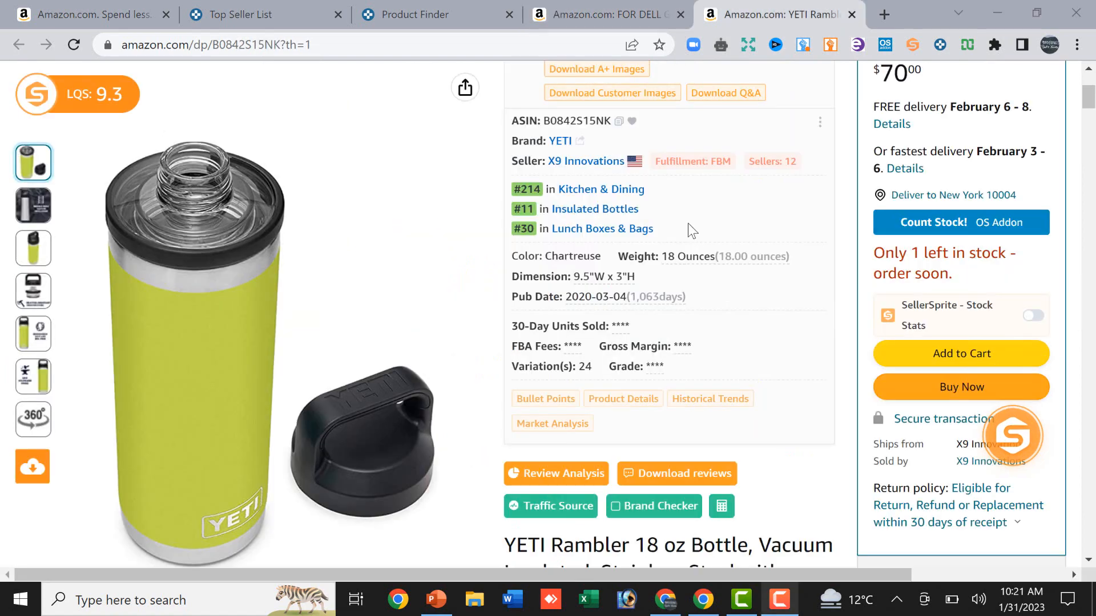
pyautogui.scroll(1, 687, 223)
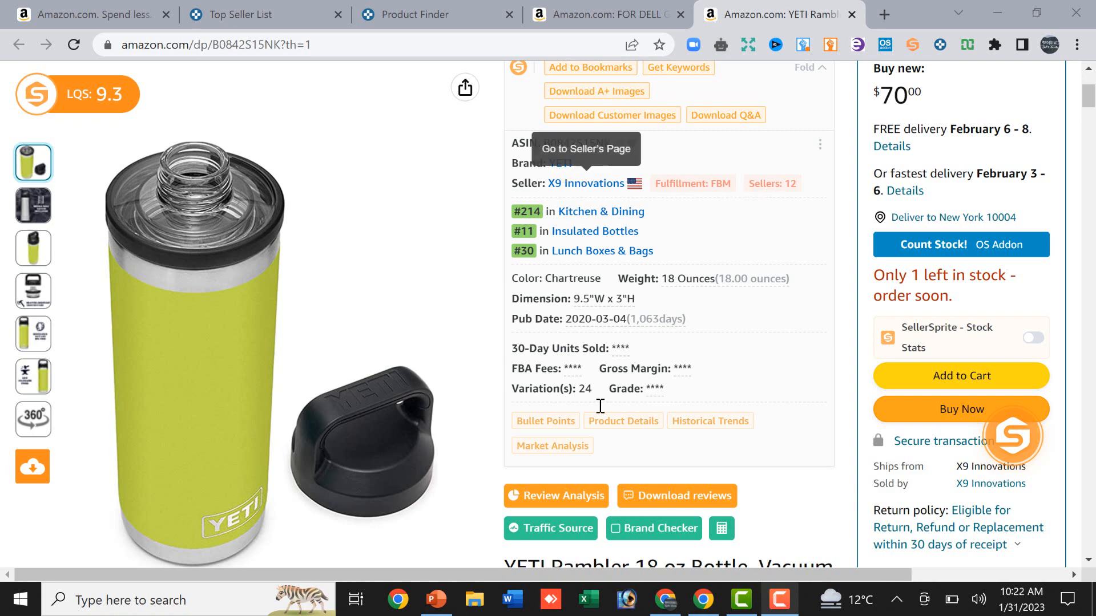
pyautogui.scroll(-5, 596, 406)
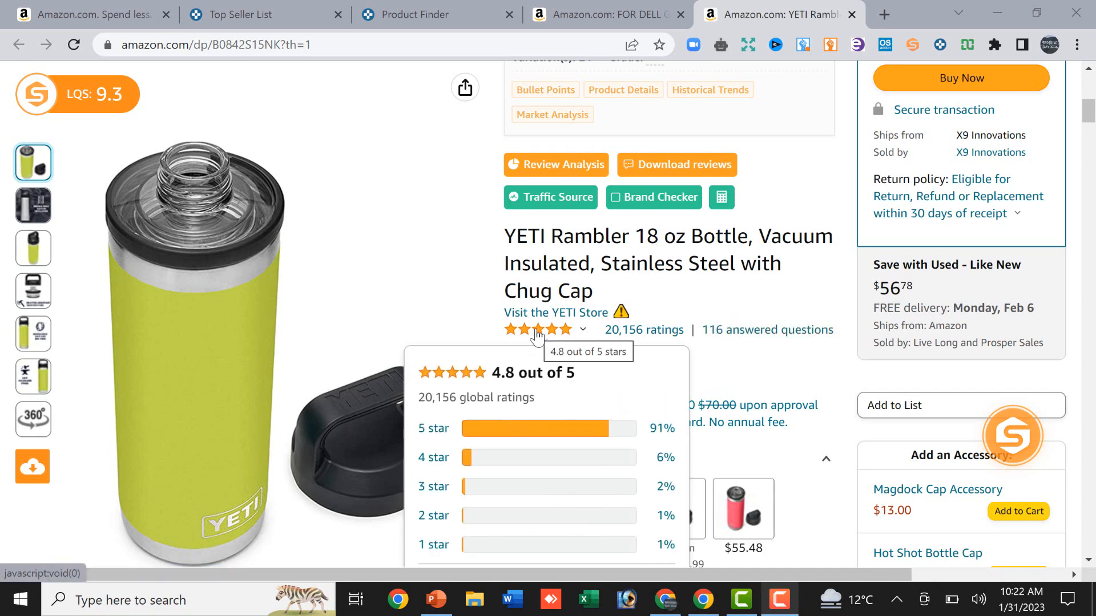
pyautogui.scroll(1, 793, 228)
pyautogui.scroll(6, 793, 228)
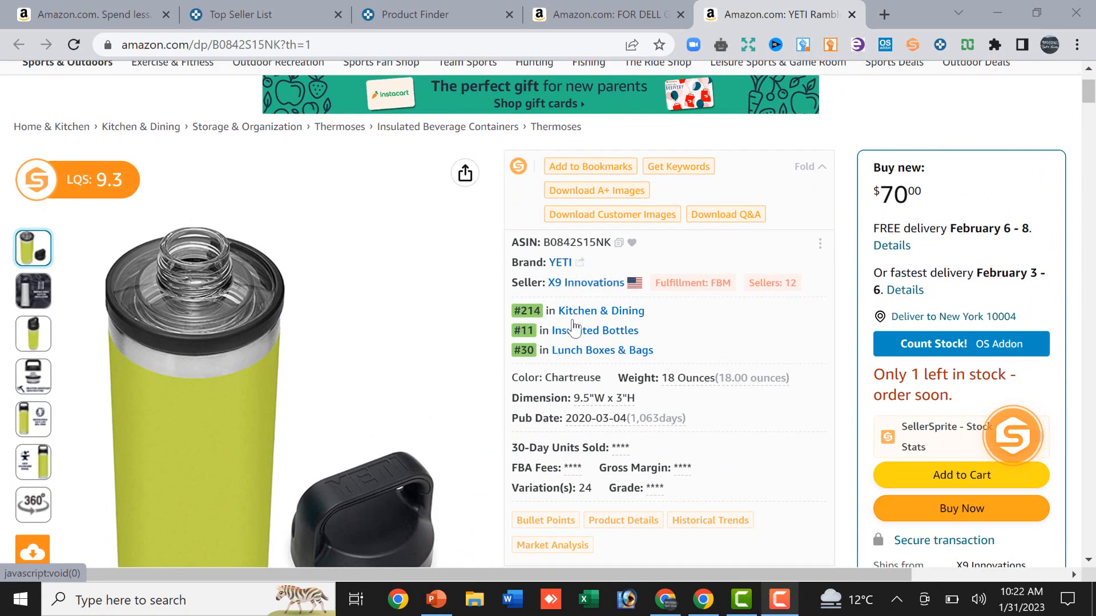
# - Examine the YETI Rambler bottle's buy box seller, used offer, colour variation prices and other sellers' offers
pyautogui.scroll(-5, 714, 449)
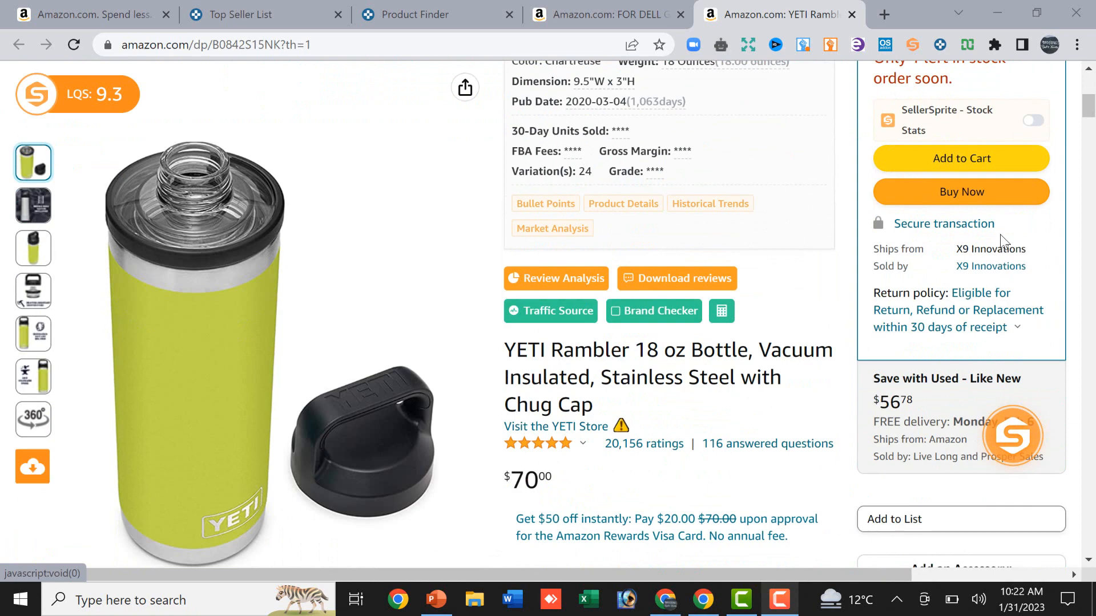
pyautogui.scroll(-3, 879, 451)
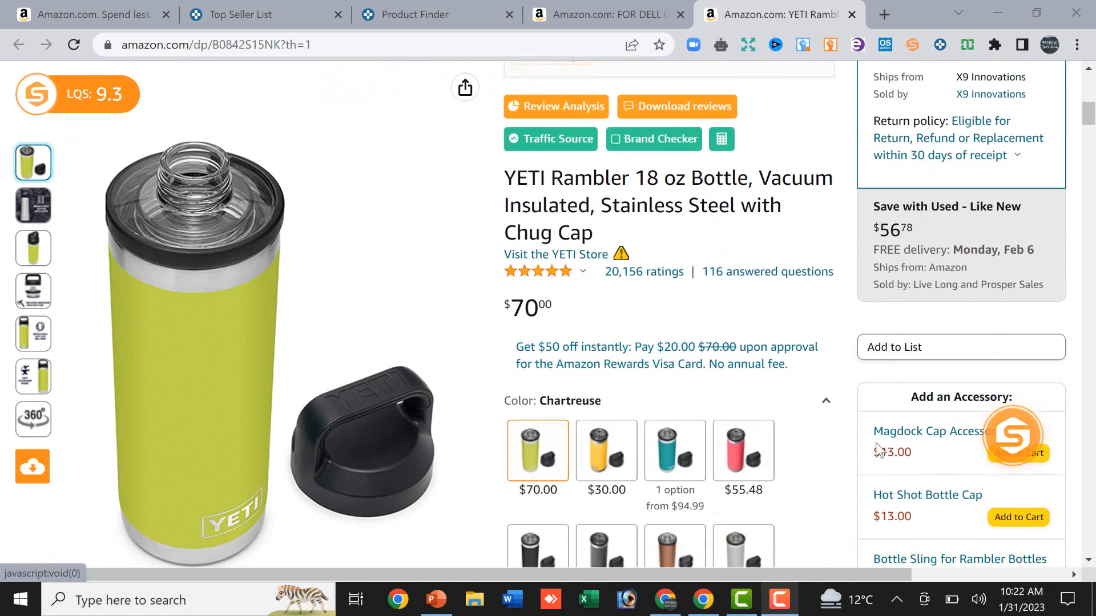
pyautogui.scroll(-4, 879, 451)
pyautogui.scroll(4, 880, 451)
pyautogui.scroll(-4, 880, 451)
pyautogui.scroll(-1, 880, 451)
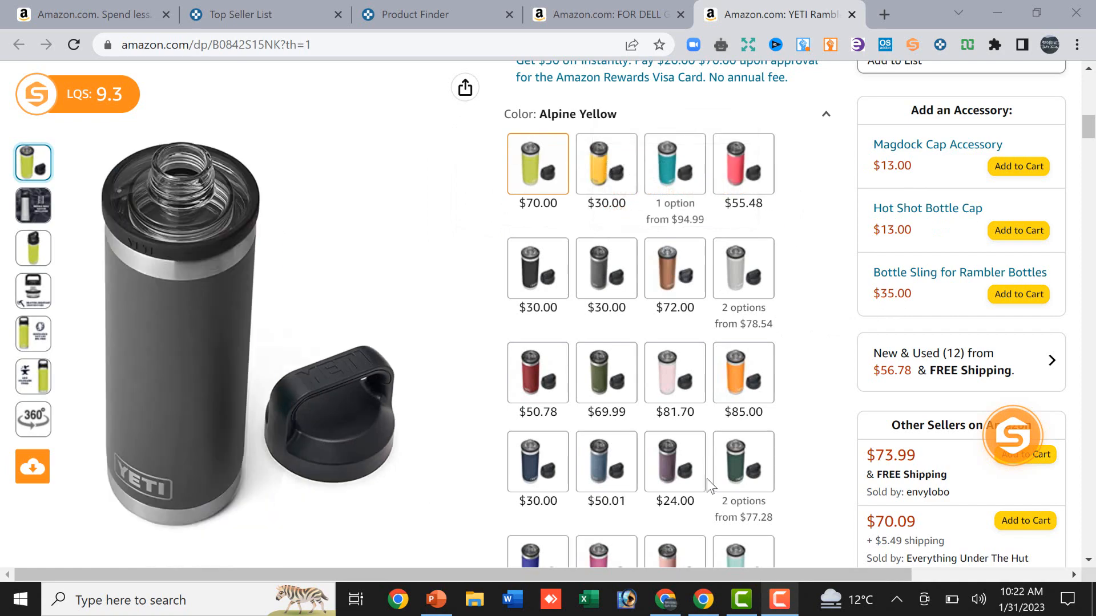
pyautogui.scroll(-1, 695, 434)
# - Review the YETI bottle's product details and the related and sponsored products further down the listing
pyautogui.scroll(-6, 695, 434)
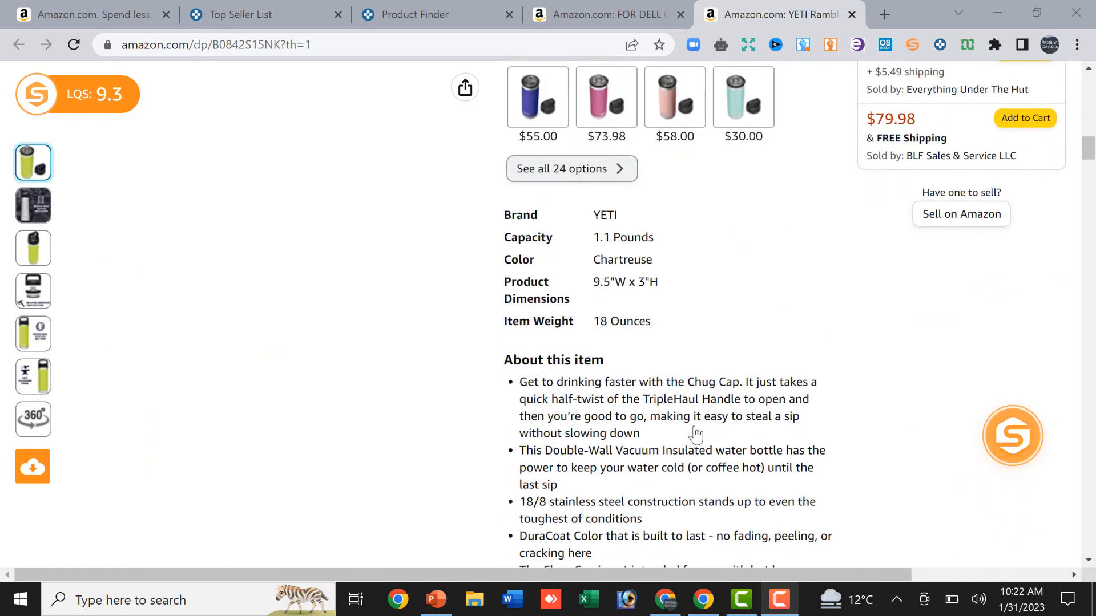
pyautogui.scroll(-15, 695, 434)
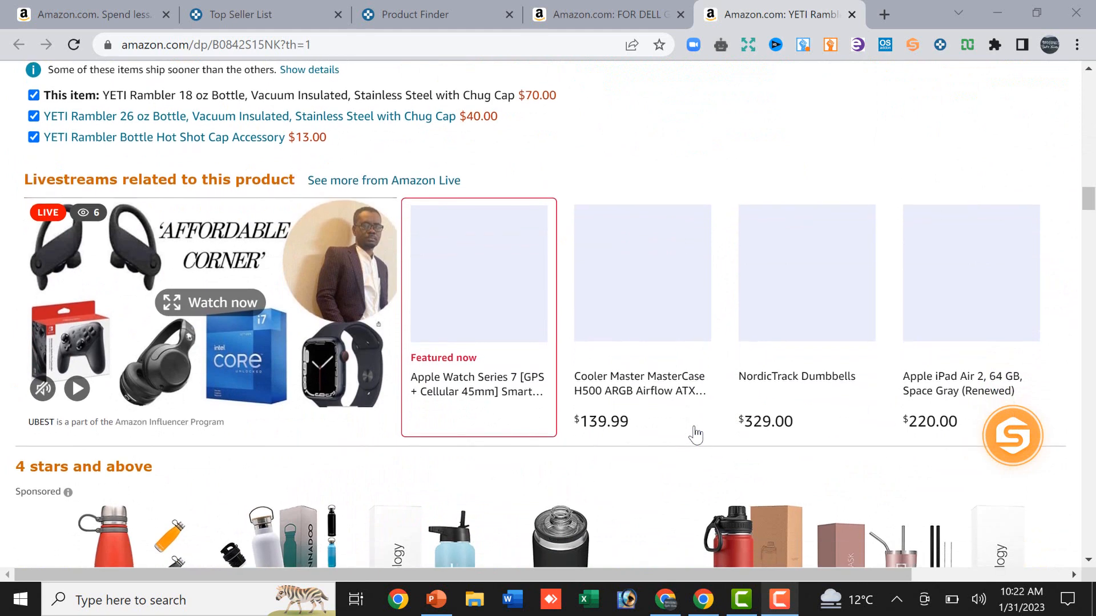
pyautogui.scroll(-5, 697, 435)
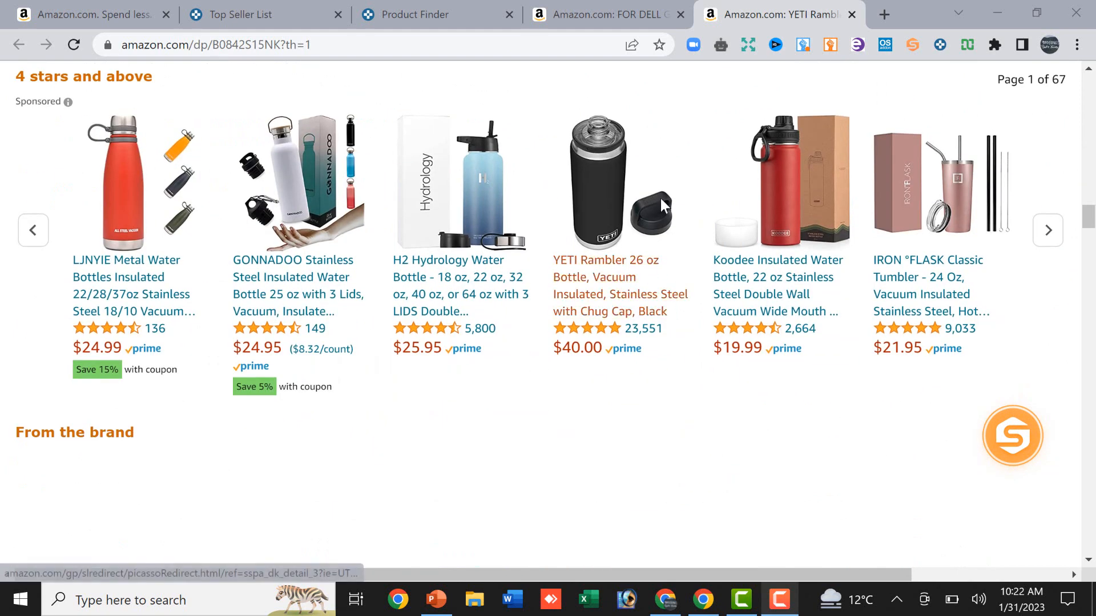